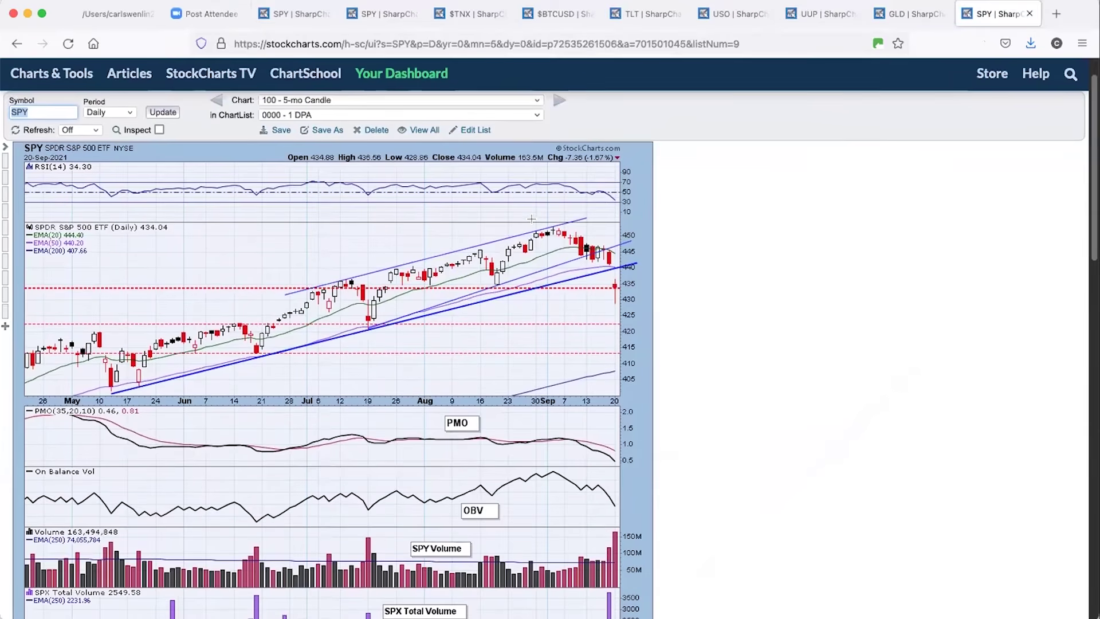
pyautogui.scroll(-2, 515, 224)
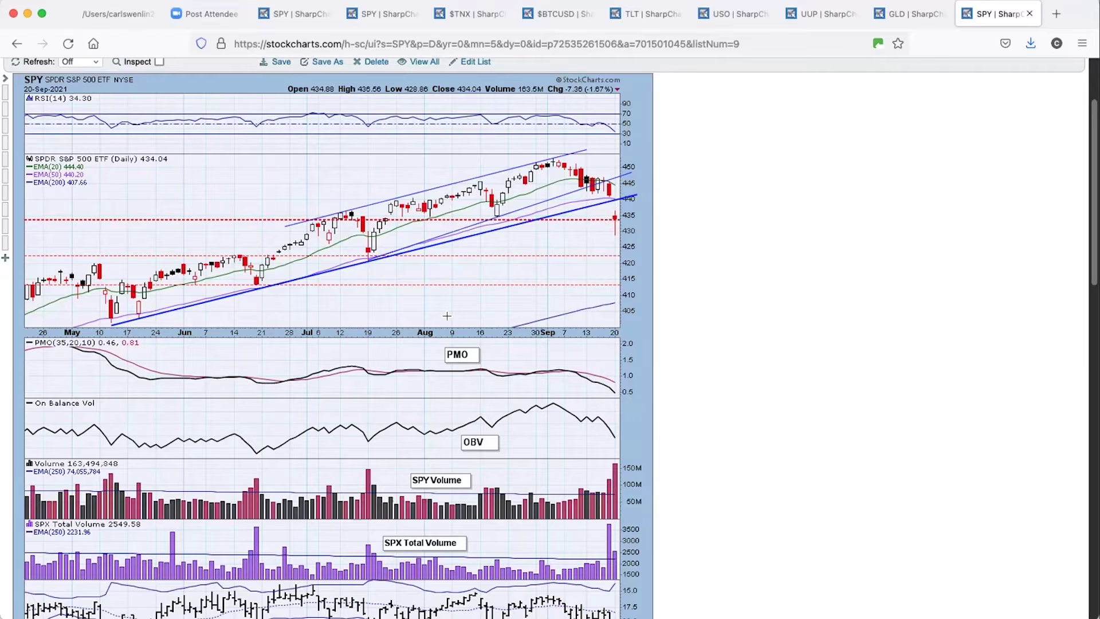
# - Advance to the saved 102 - 1-Year Daily SPY chart with its trend channel
pyautogui.scroll(-1, 478, 307)
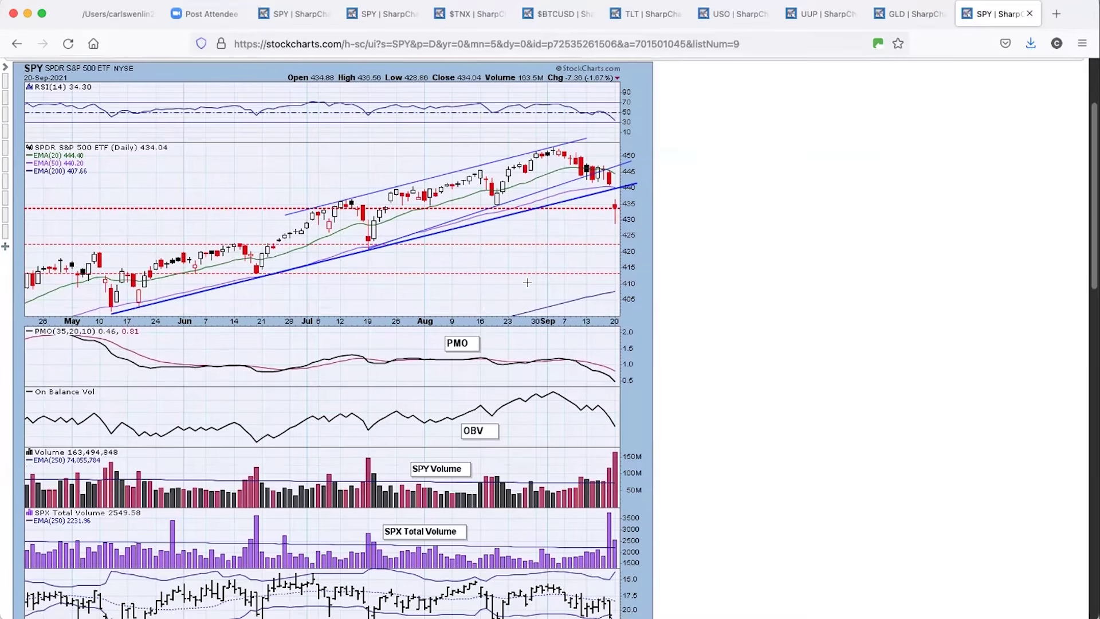
pyautogui.scroll(-1, 558, 256)
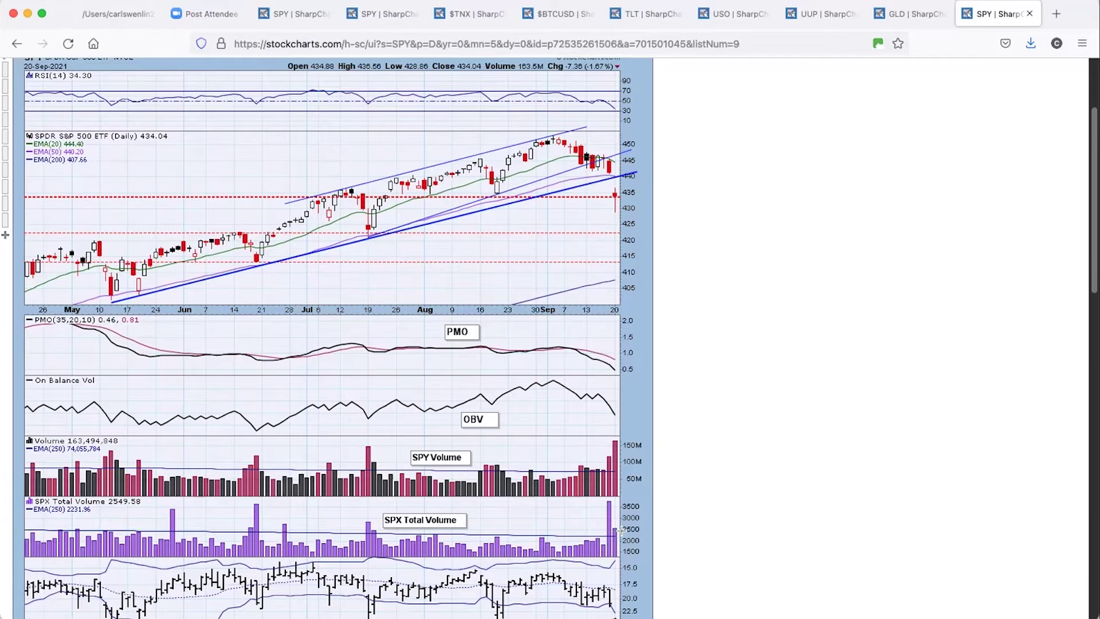
pyautogui.scroll(3, 633, 374)
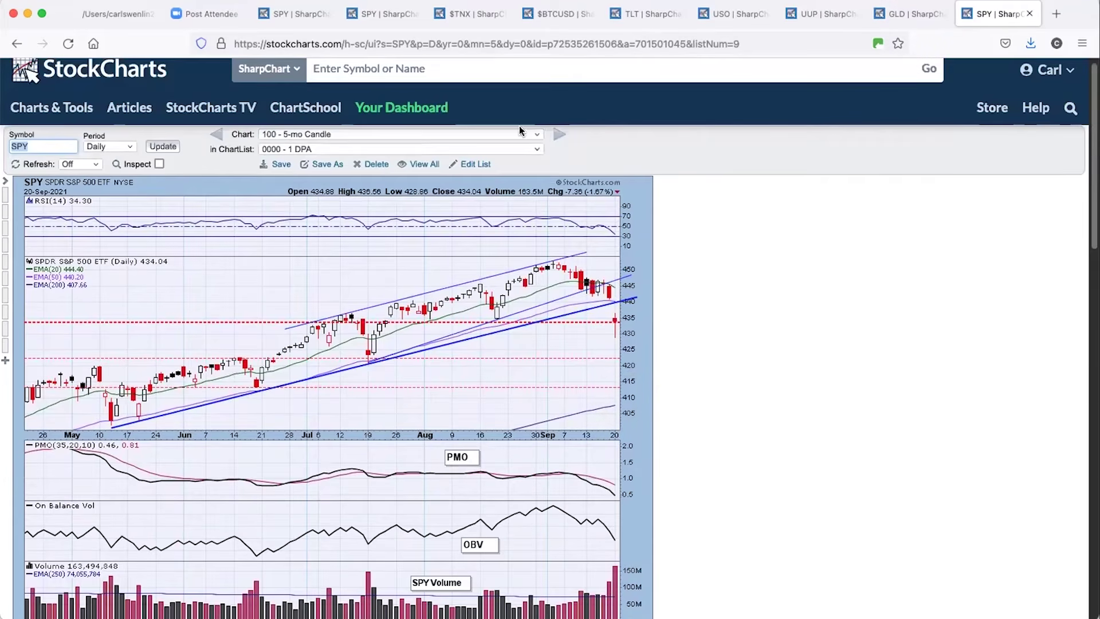
pyautogui.click(558, 135)
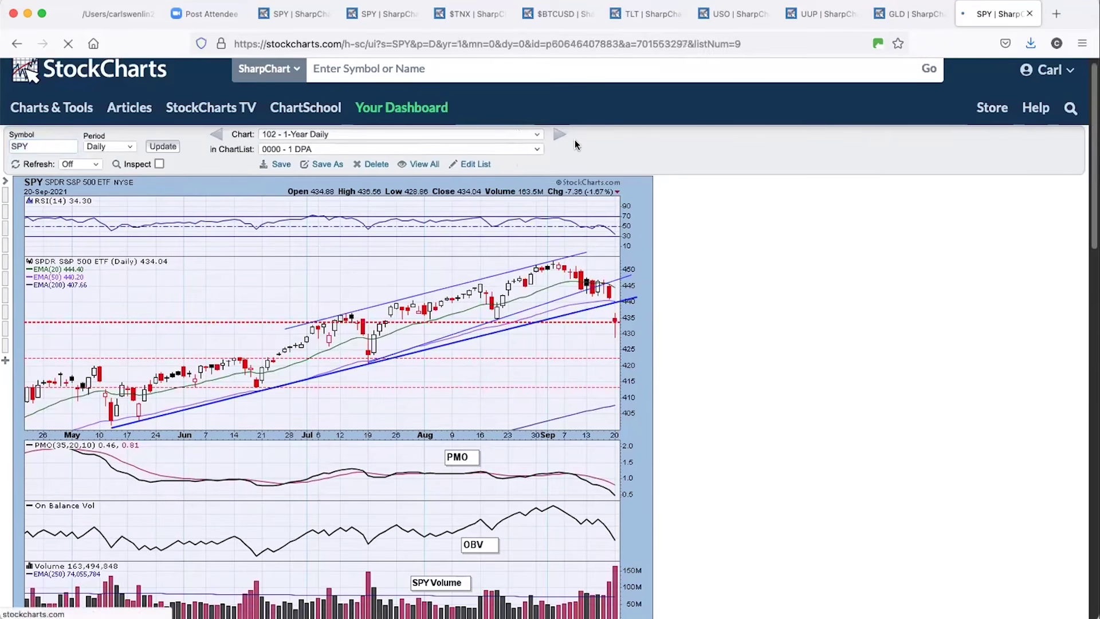
pyautogui.scroll(-3, 600, 173)
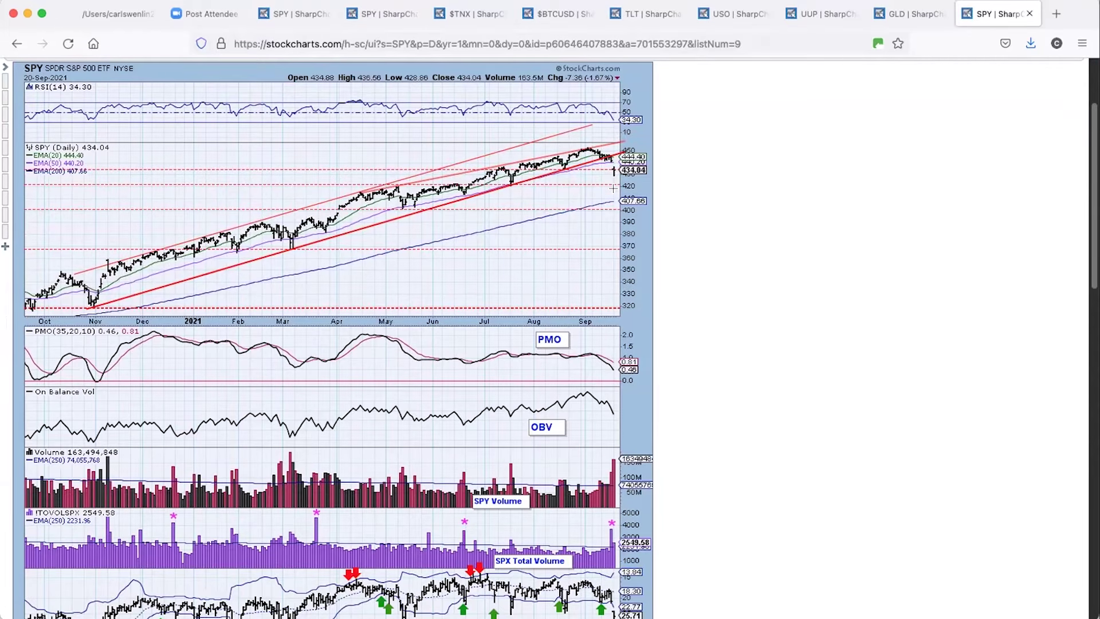
# - Load the saved 102 - BROAD MARKET w/GCI chart from the Chart list
pyautogui.scroll(2, 607, 238)
pyautogui.click(511, 76)
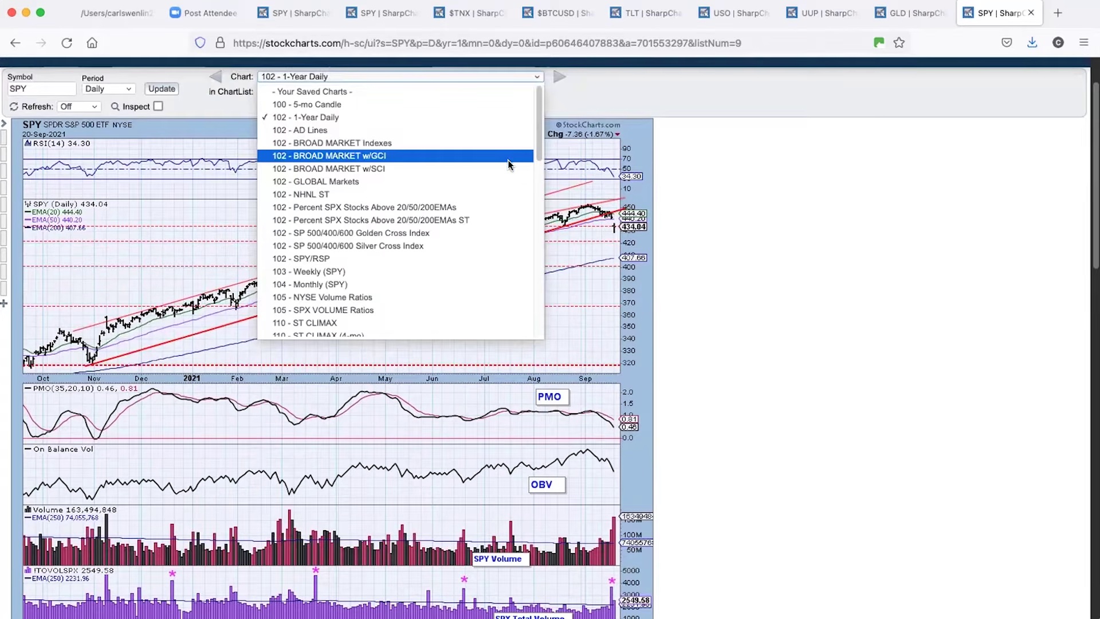
pyautogui.click(508, 155)
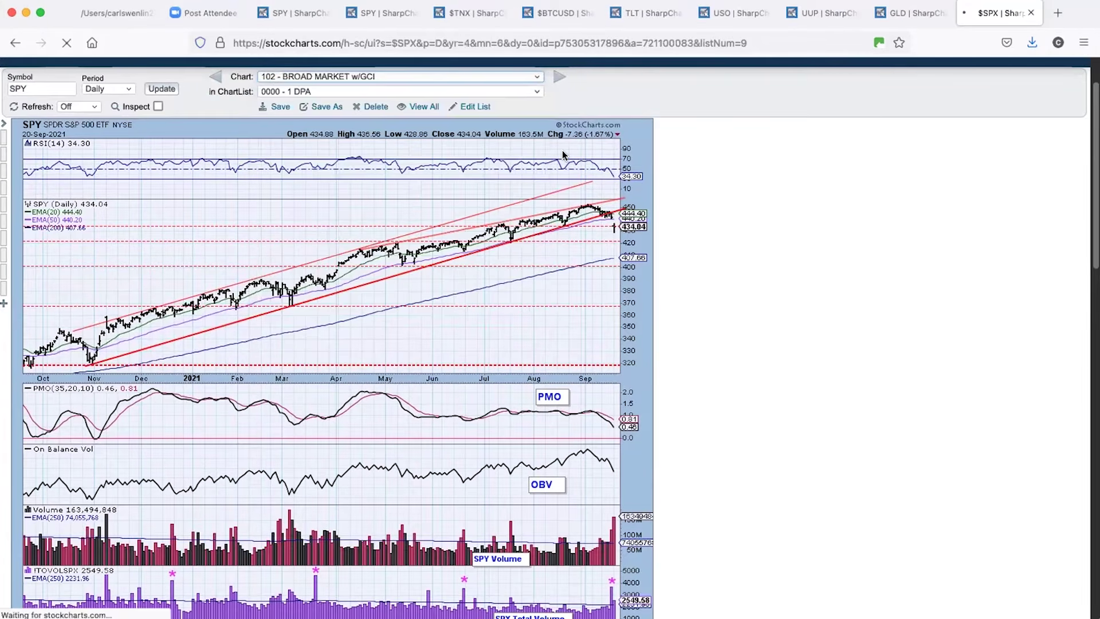
pyautogui.scroll(-5, 725, 256)
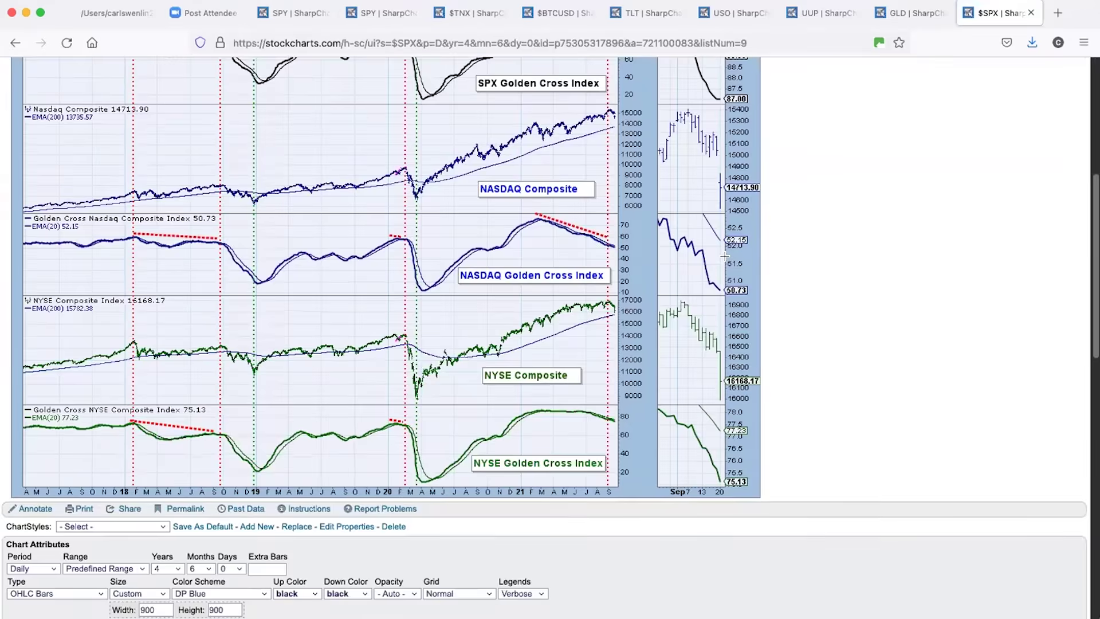
pyautogui.scroll(3, 725, 256)
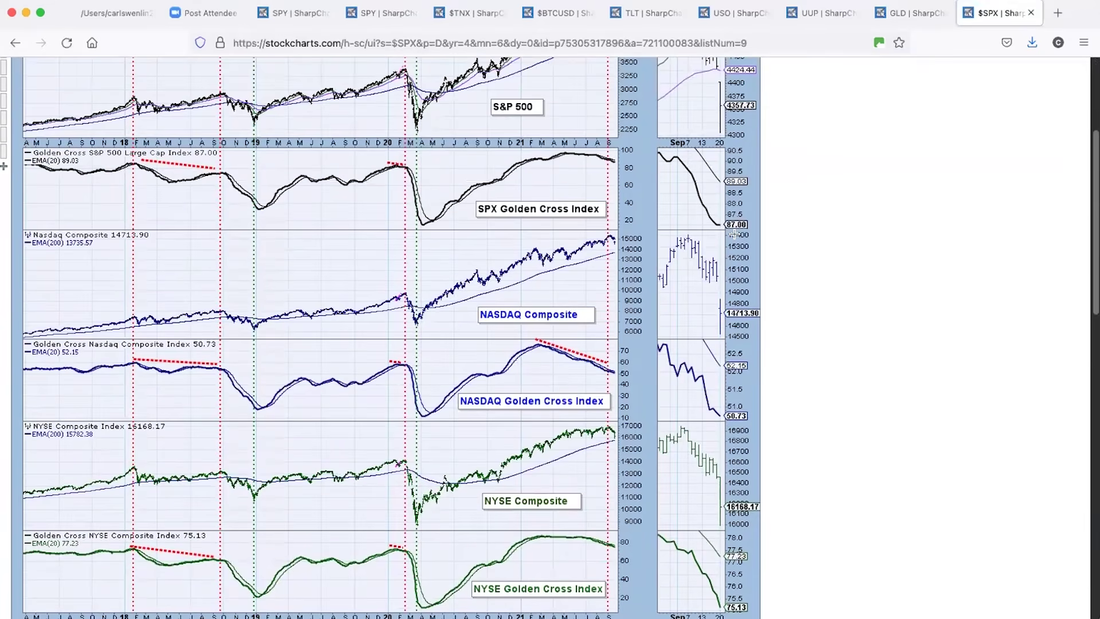
pyautogui.scroll(2, 736, 224)
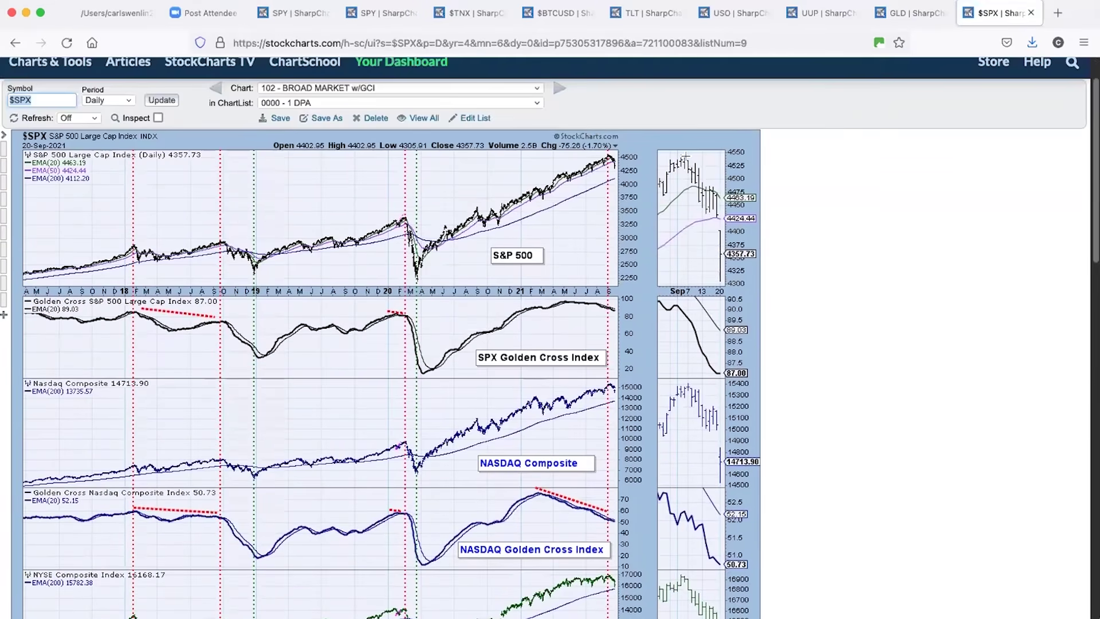
# - Advance to BROAD MARKET w/SCI and review its S&P 500, Nasdaq and NYSE Silver Cross panels
pyautogui.click(559, 89)
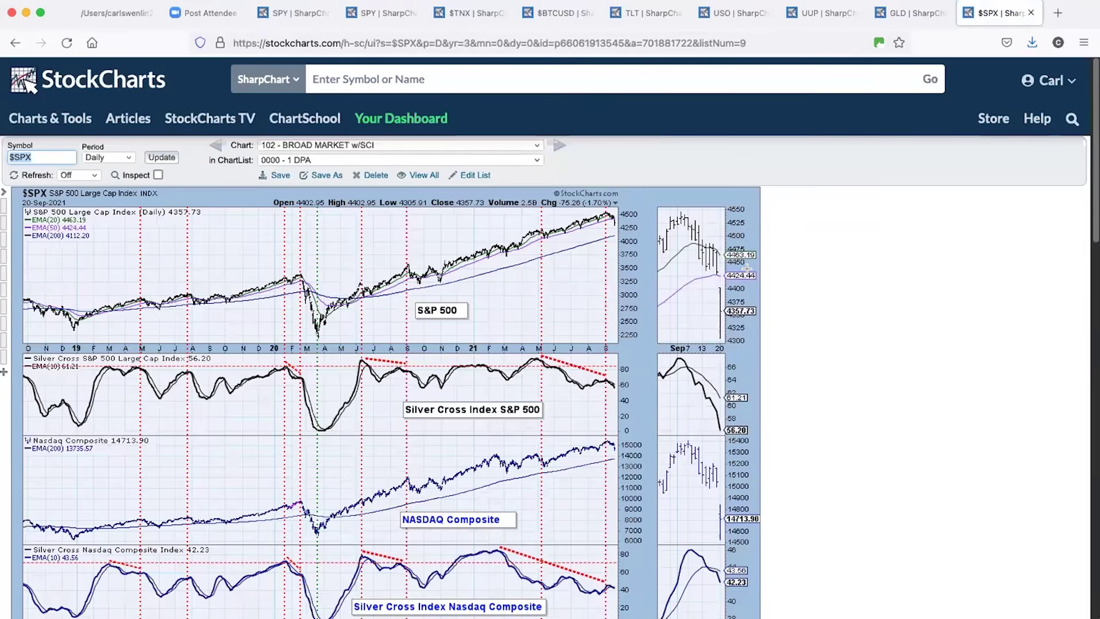
pyautogui.scroll(-2, 746, 268)
pyautogui.scroll(-3, 746, 268)
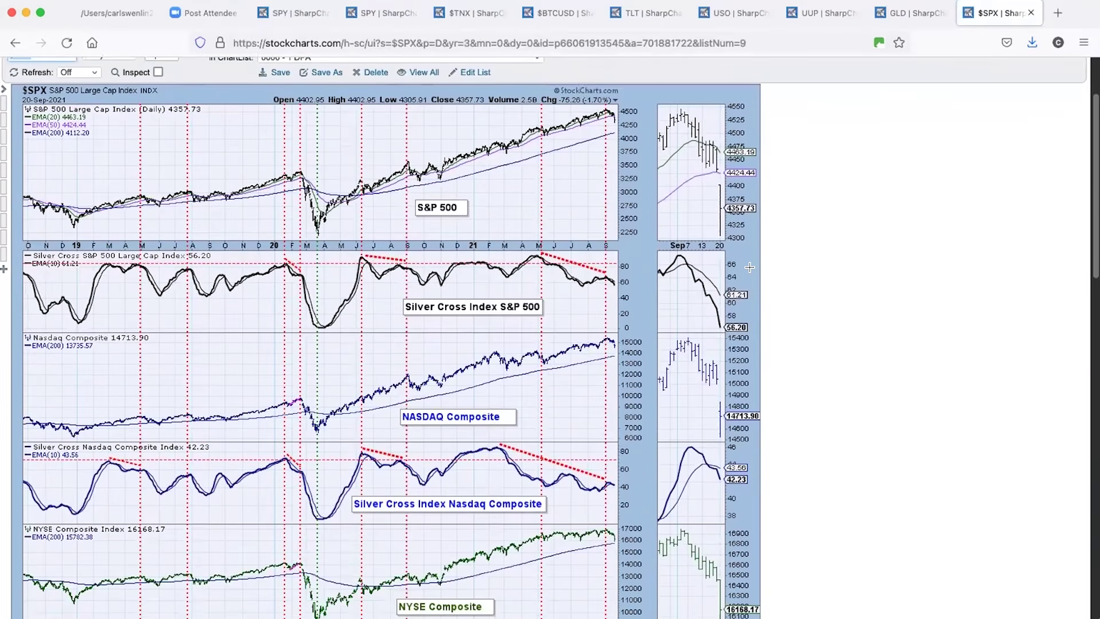
pyautogui.scroll(-2, 749, 268)
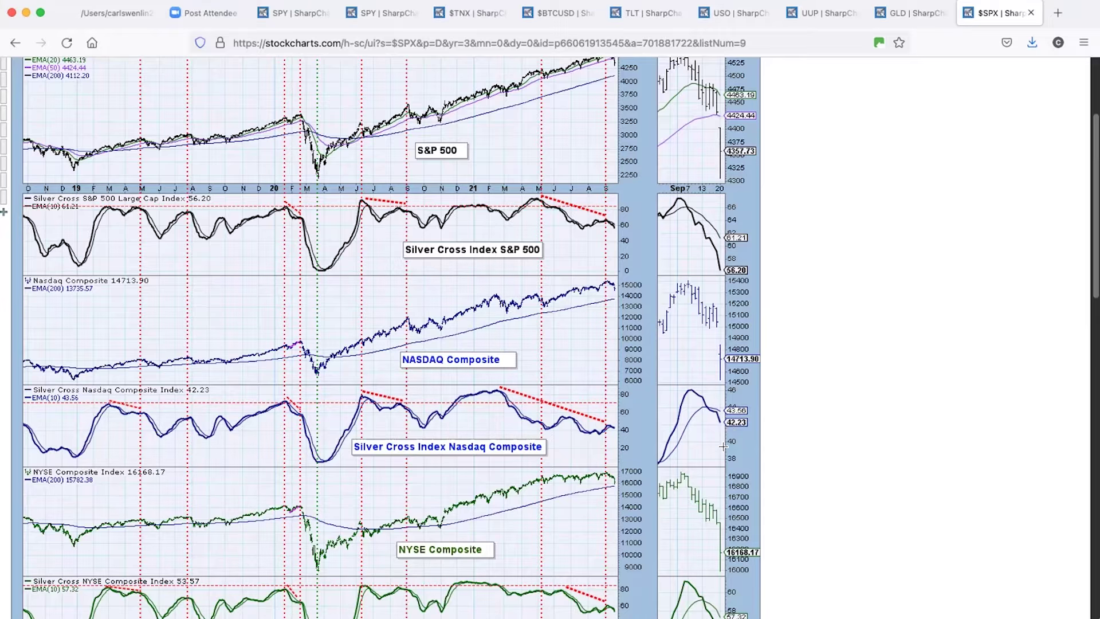
pyautogui.scroll(-3, 726, 438)
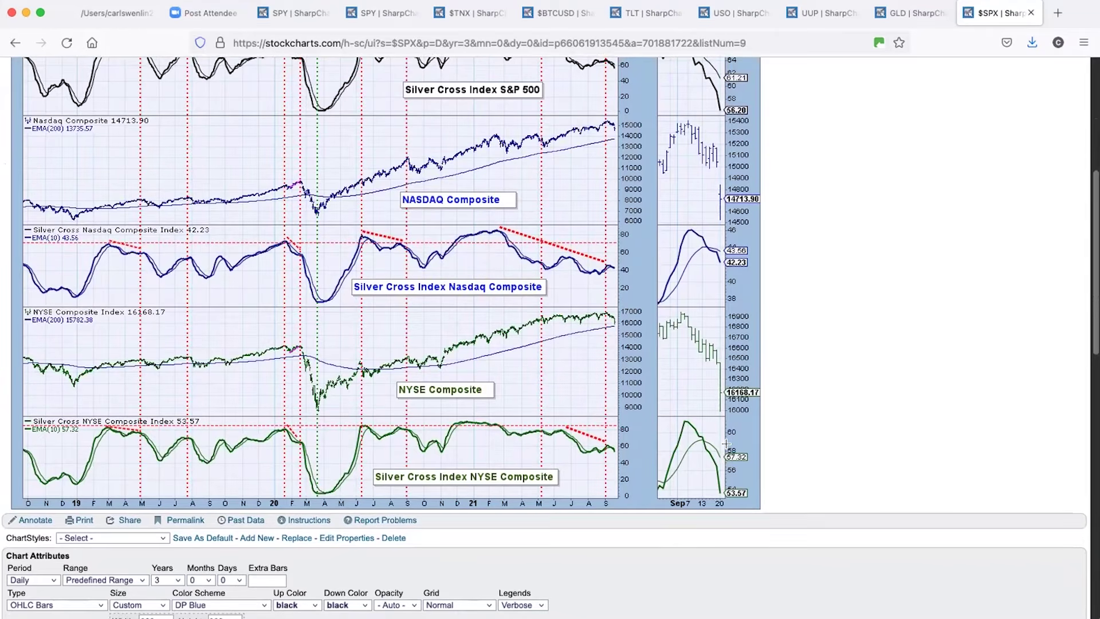
pyautogui.scroll(6, 749, 399)
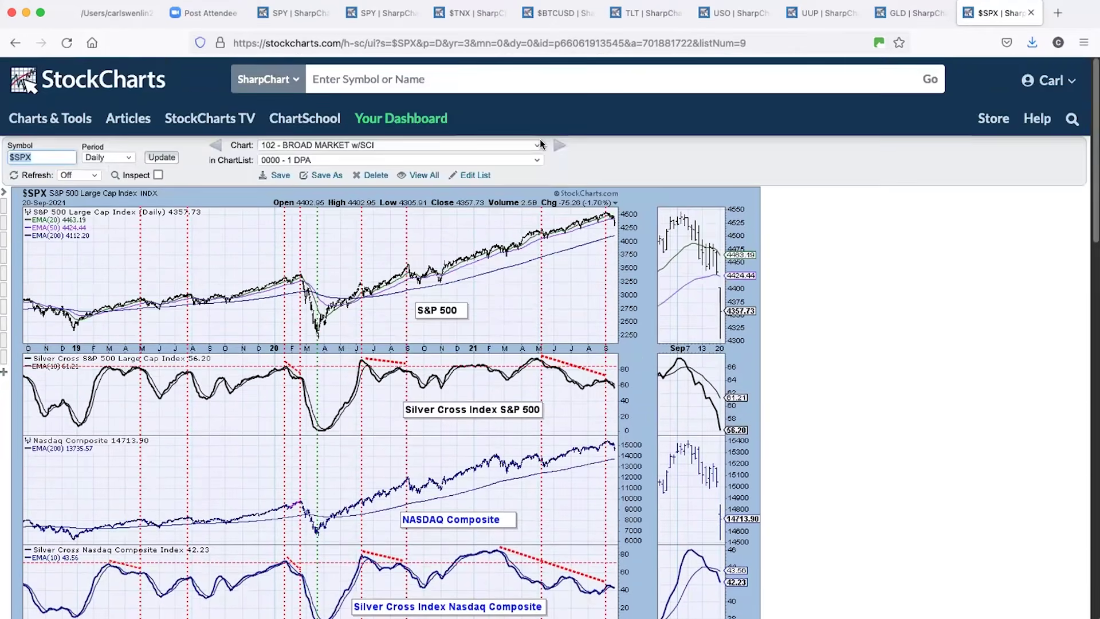
# - Load the saved 102 - NHNL ST chart of SPX new highs, new lows and differential
pyautogui.click(537, 148)
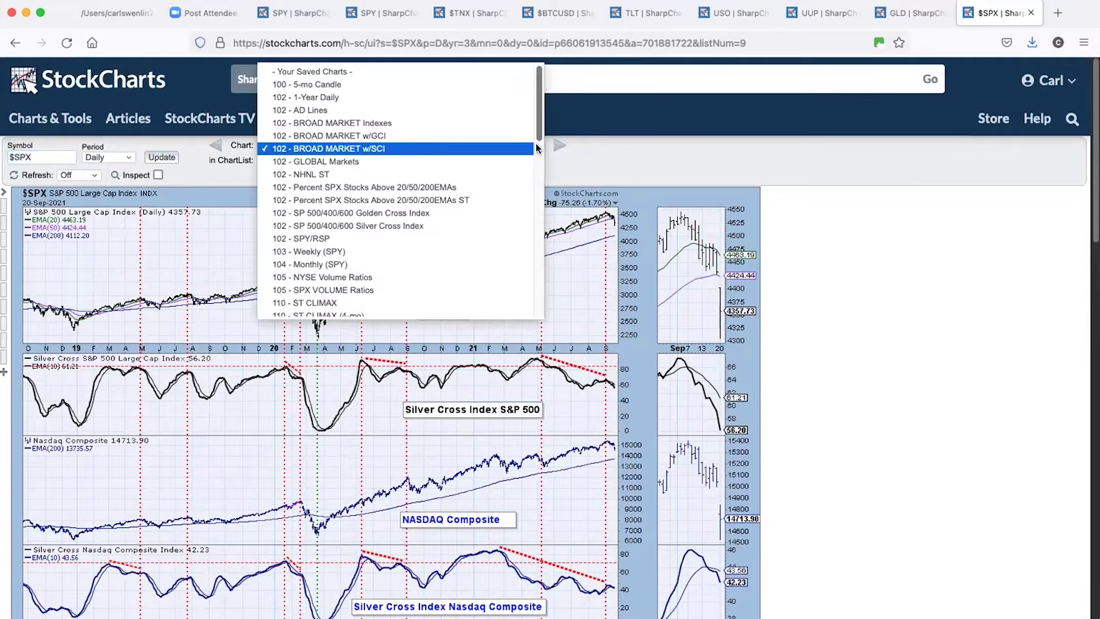
pyautogui.click(524, 174)
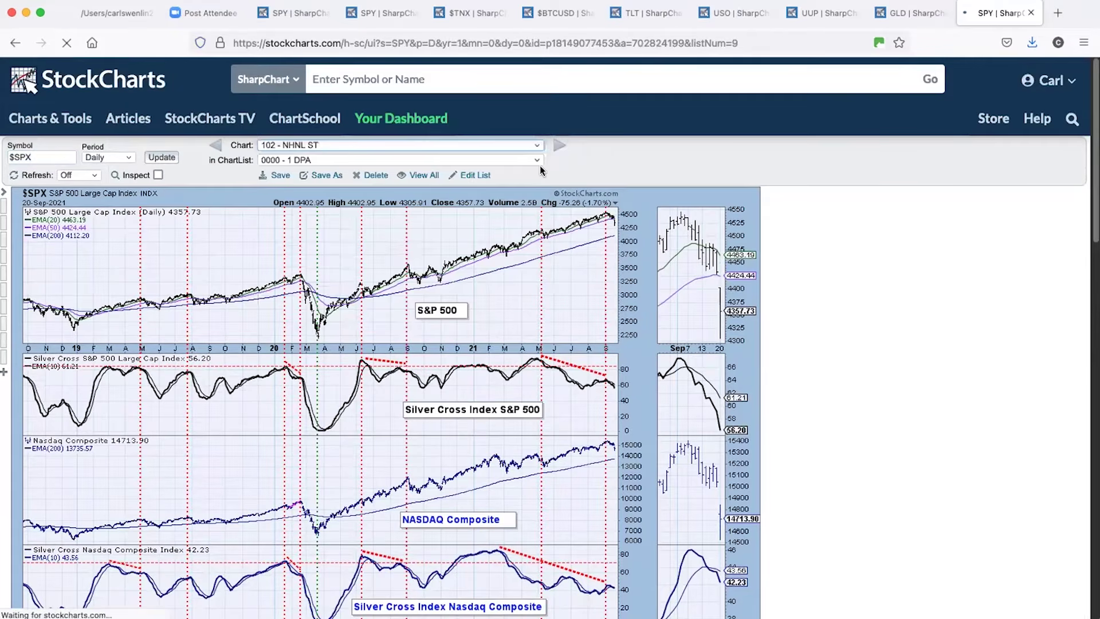
pyautogui.scroll(-4, 670, 259)
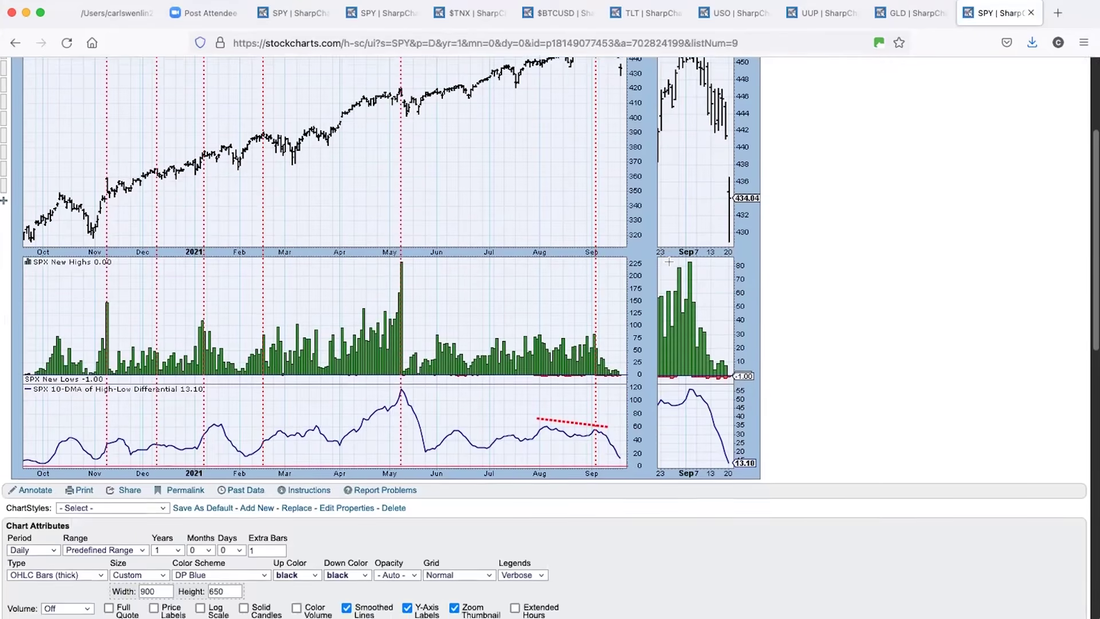
pyautogui.scroll(2, 671, 259)
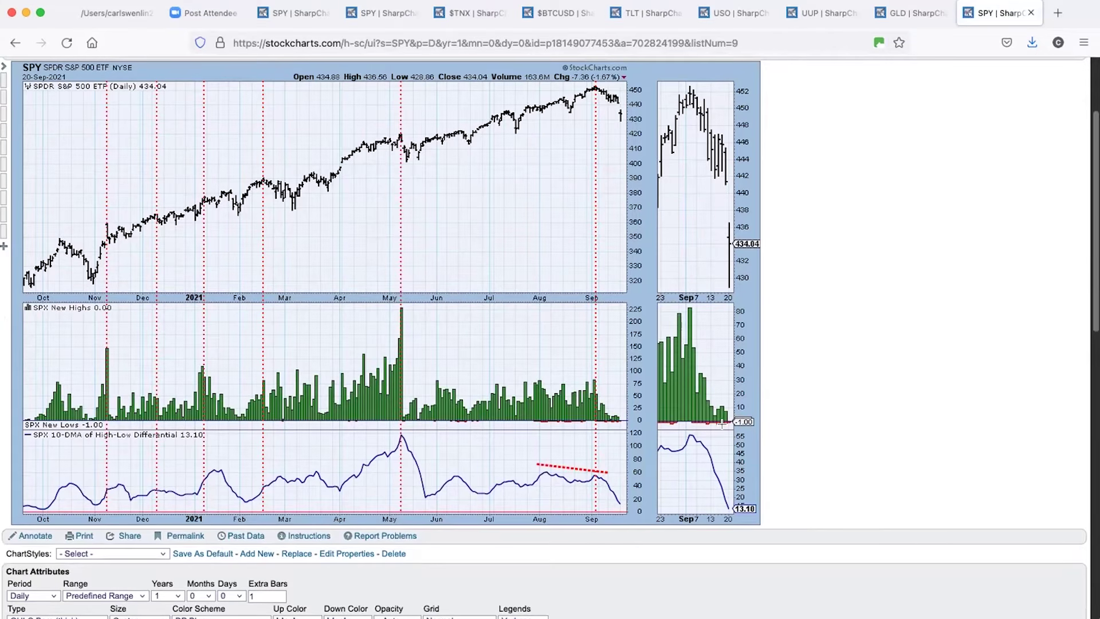
# - Load 102 - SP 500/400/600 Silver Cross Index and review its SCI panels (56.20, 41.00, 36.83)
pyautogui.scroll(3, 721, 423)
pyautogui.click(525, 114)
pyautogui.click(344, 172)
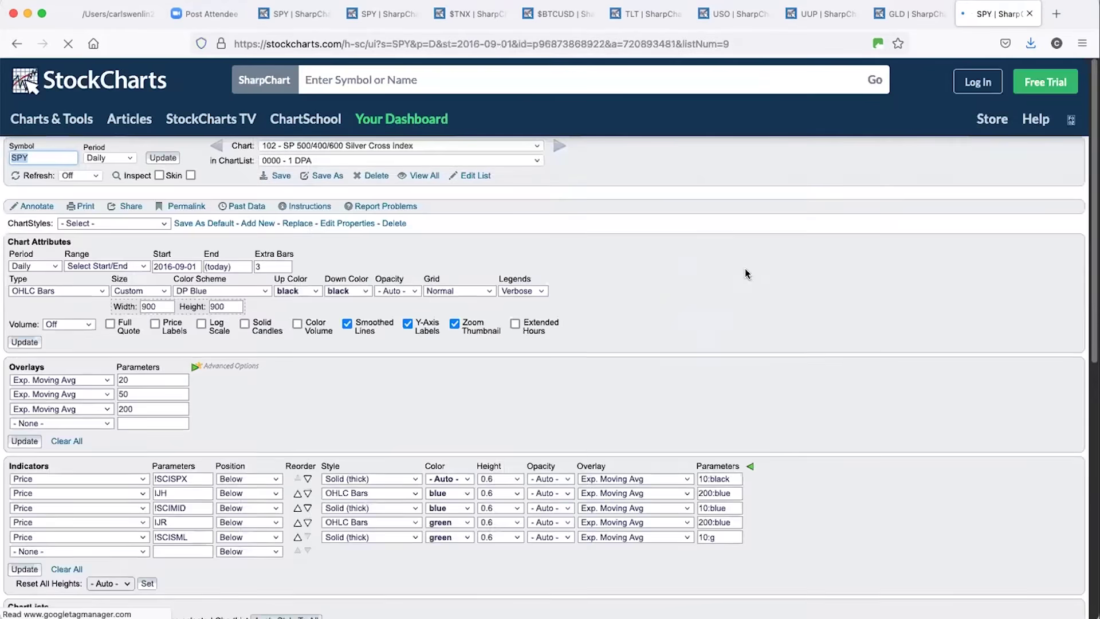
pyautogui.scroll(-5, 753, 274)
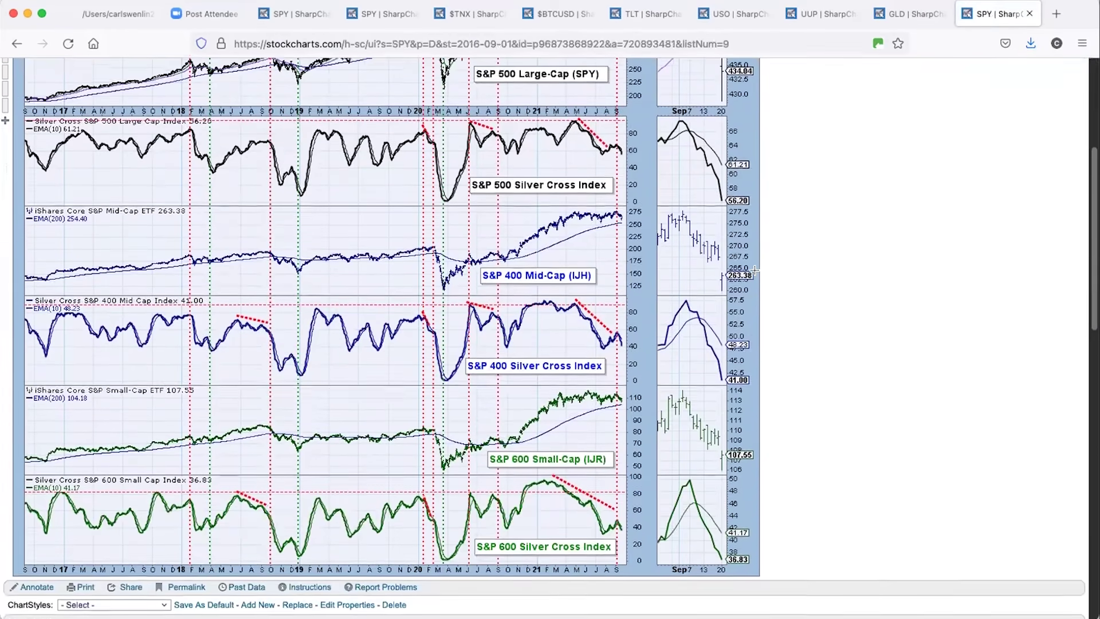
pyautogui.scroll(3, 756, 270)
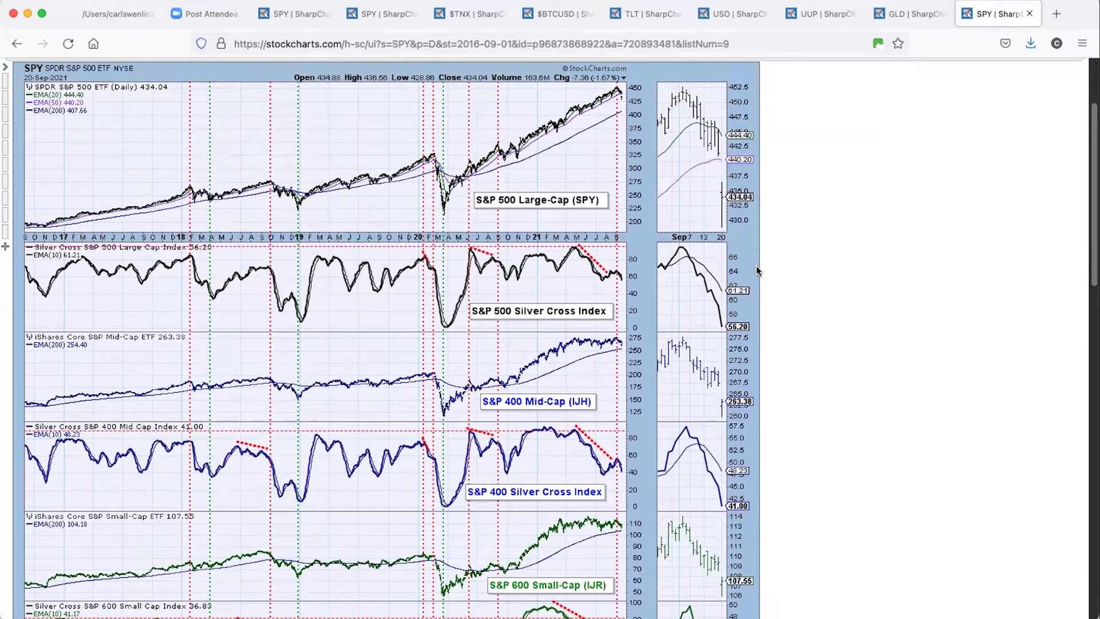
pyautogui.scroll(-1, 753, 346)
pyautogui.scroll(-1, 752, 346)
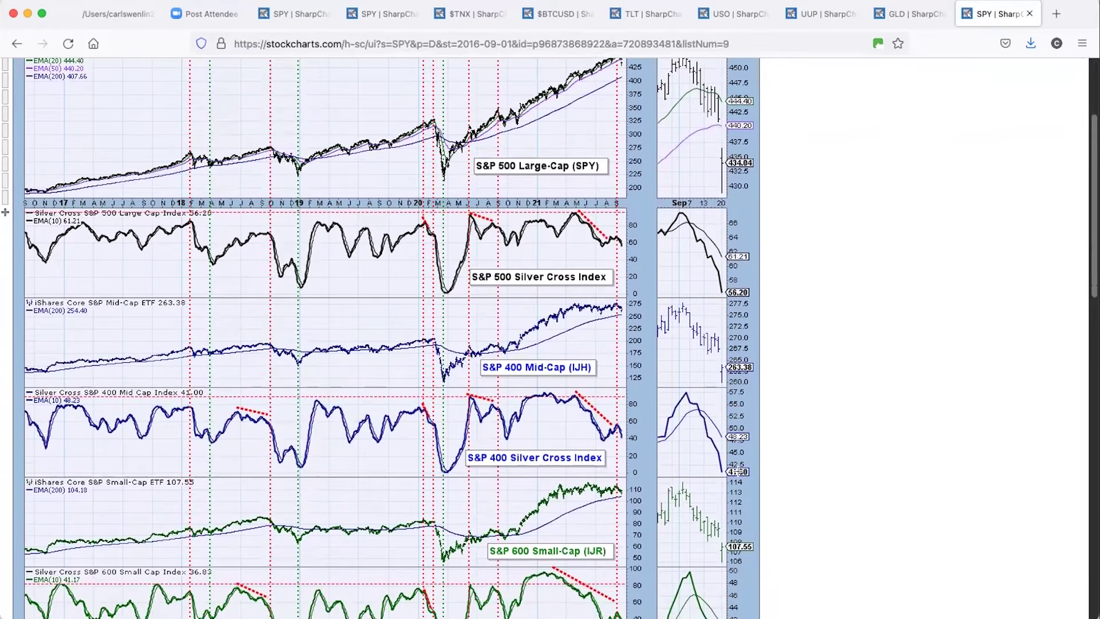
pyautogui.scroll(-3, 784, 461)
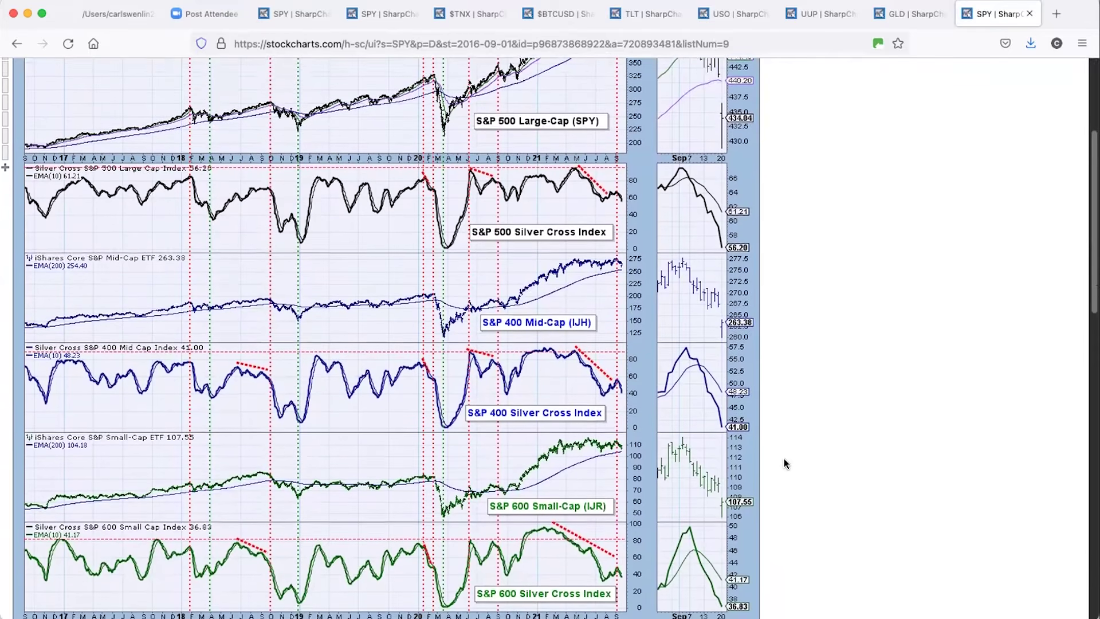
pyautogui.scroll(-1, 784, 463)
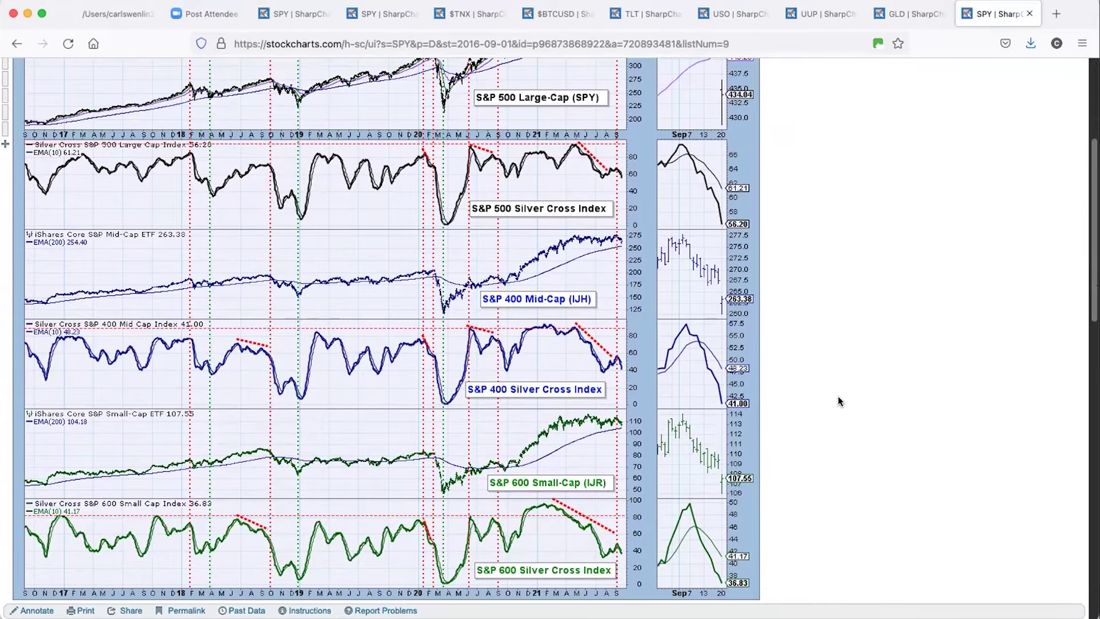
pyautogui.scroll(5, 838, 397)
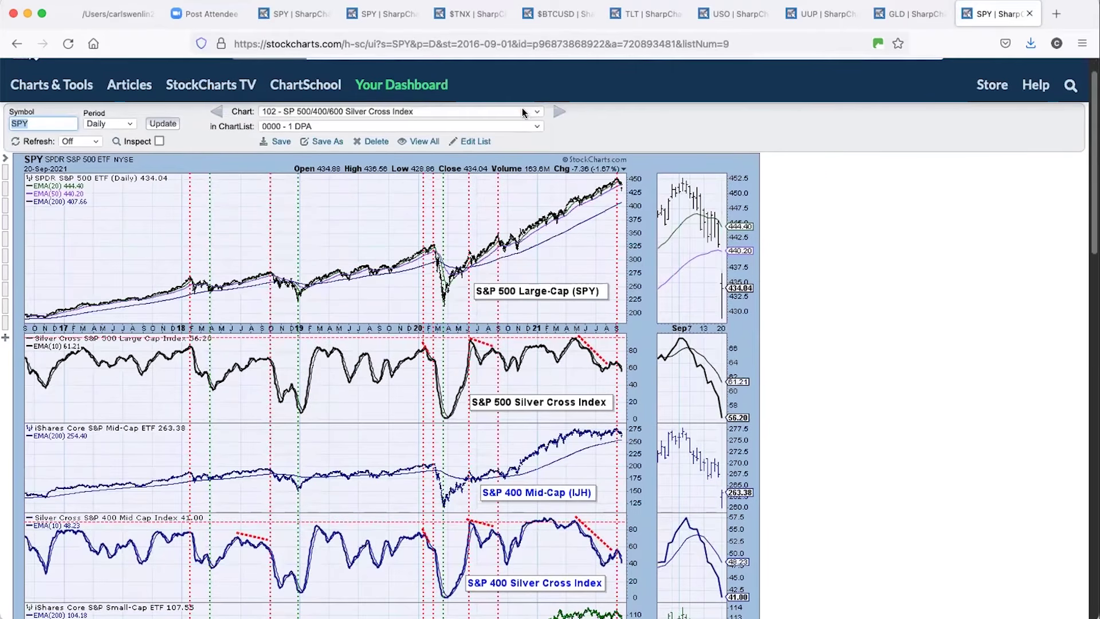
pyautogui.click(522, 110)
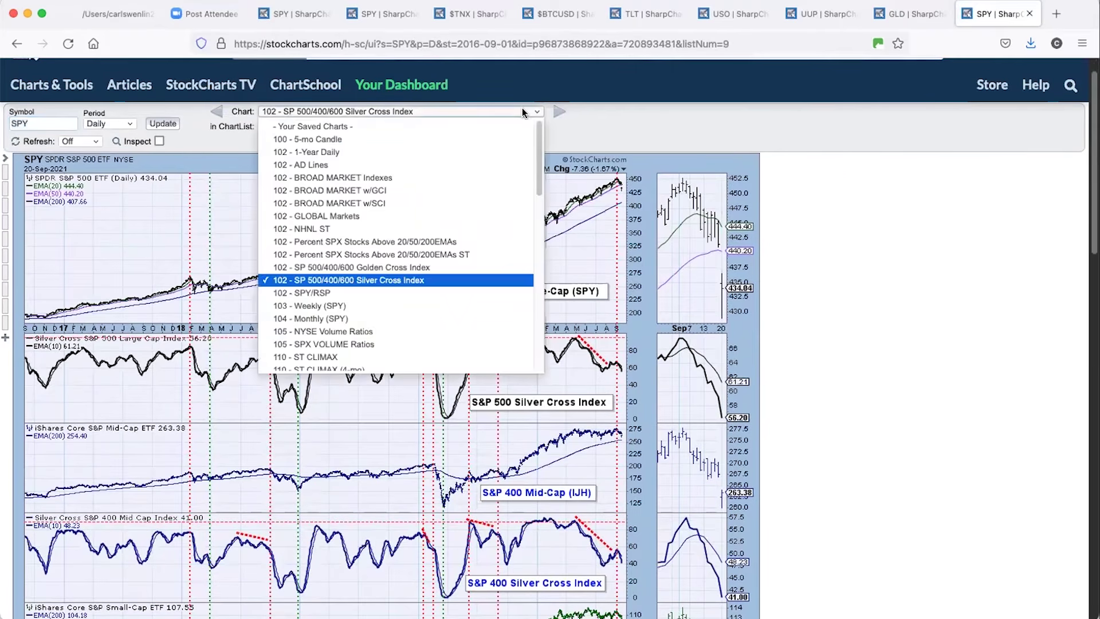
pyautogui.click(493, 290)
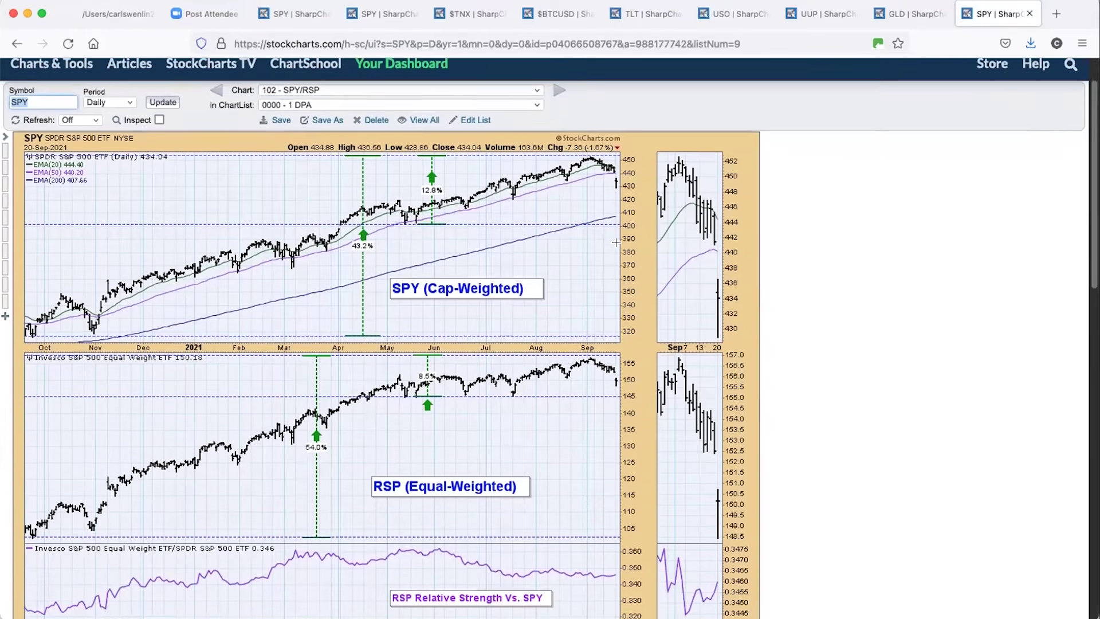
pyautogui.scroll(-2, 617, 241)
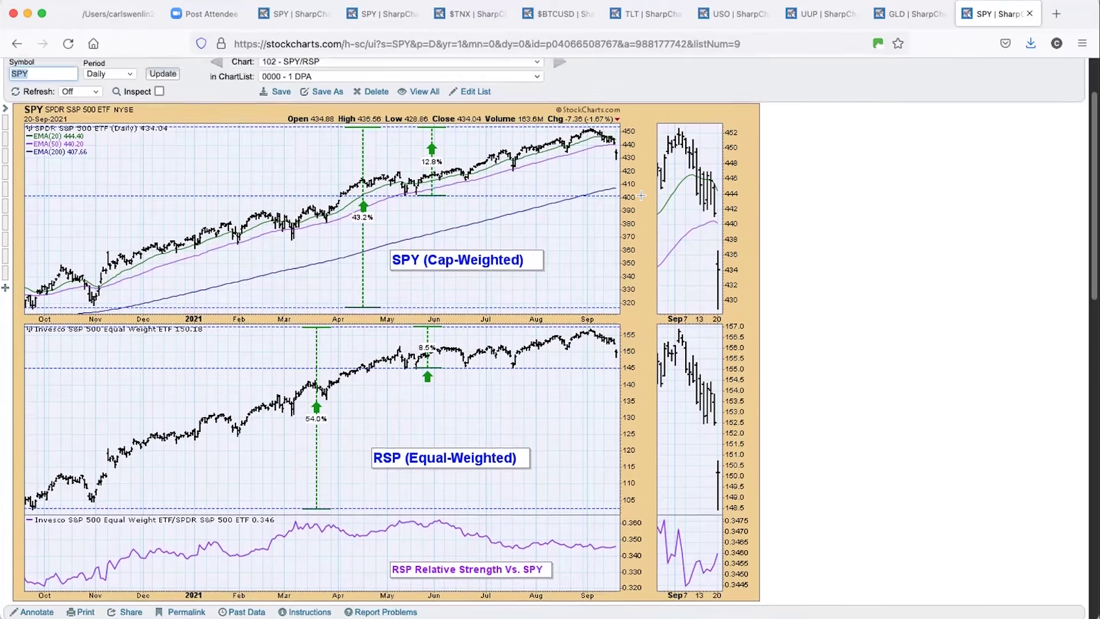
pyautogui.scroll(1, 640, 196)
pyautogui.scroll(1, 640, 196)
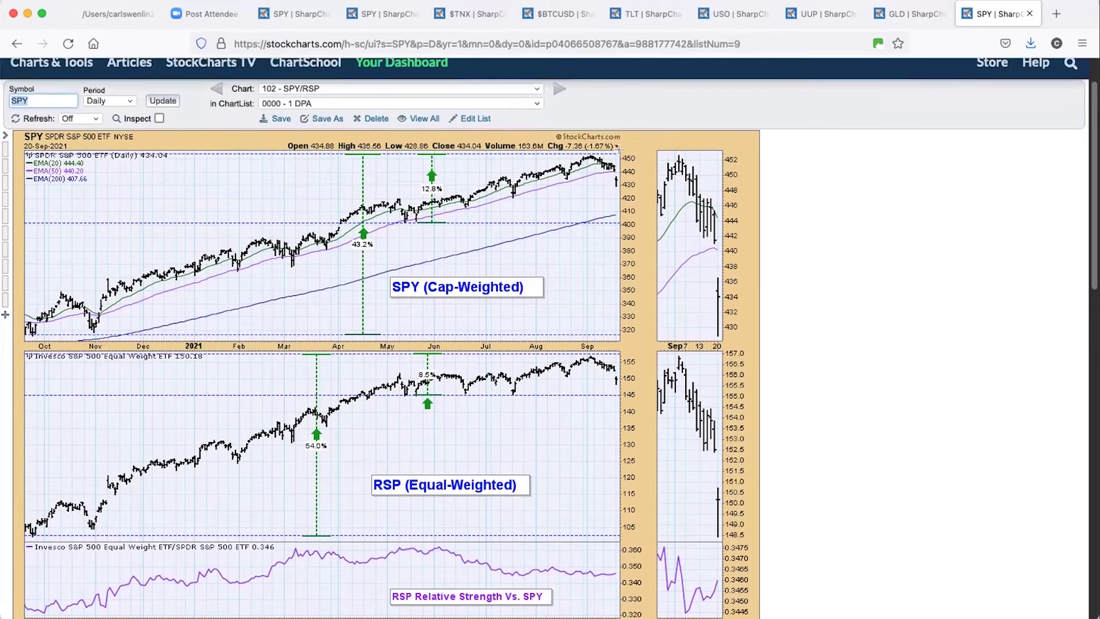
# - Load the 103 - Weekly (SPY) chart, then the 105 - SPX VOLUME Ratios chart
pyautogui.click(522, 90)
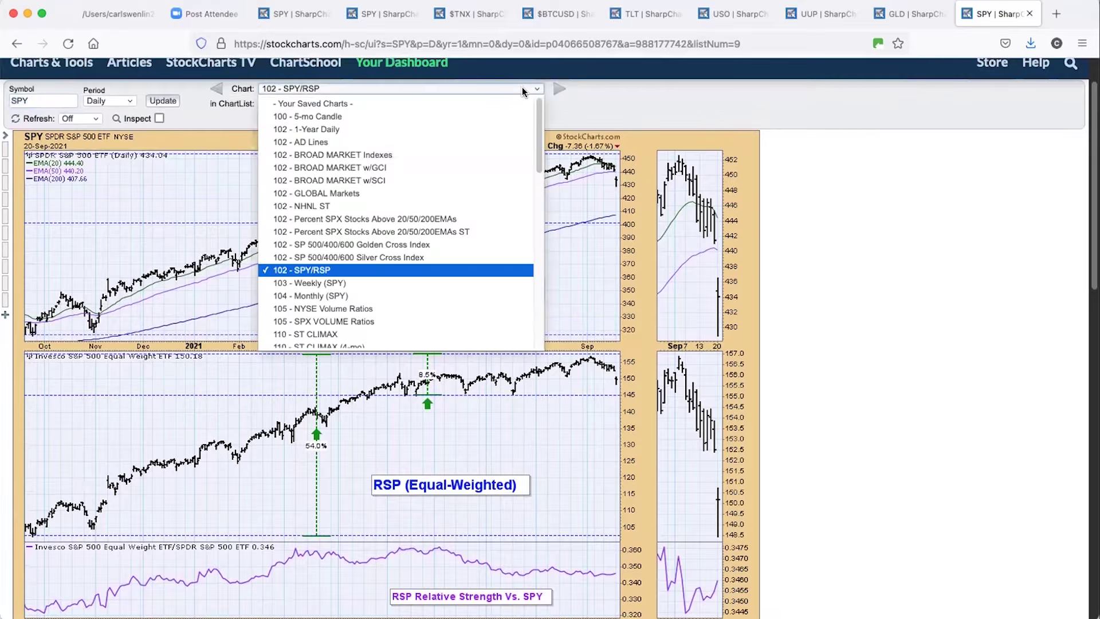
pyautogui.click(464, 282)
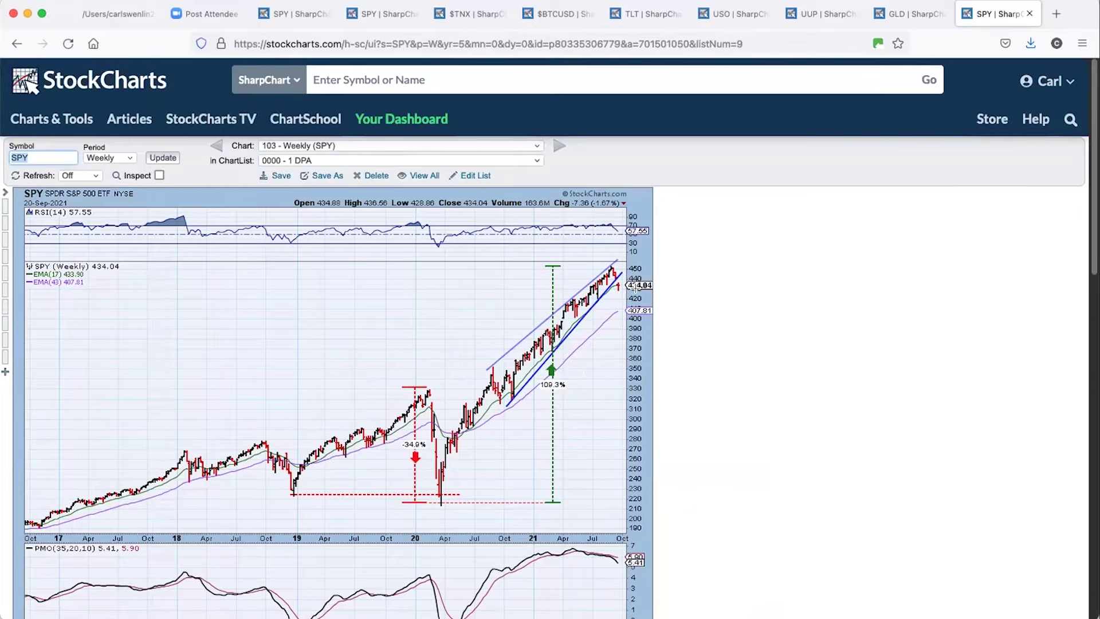
pyautogui.click(538, 146)
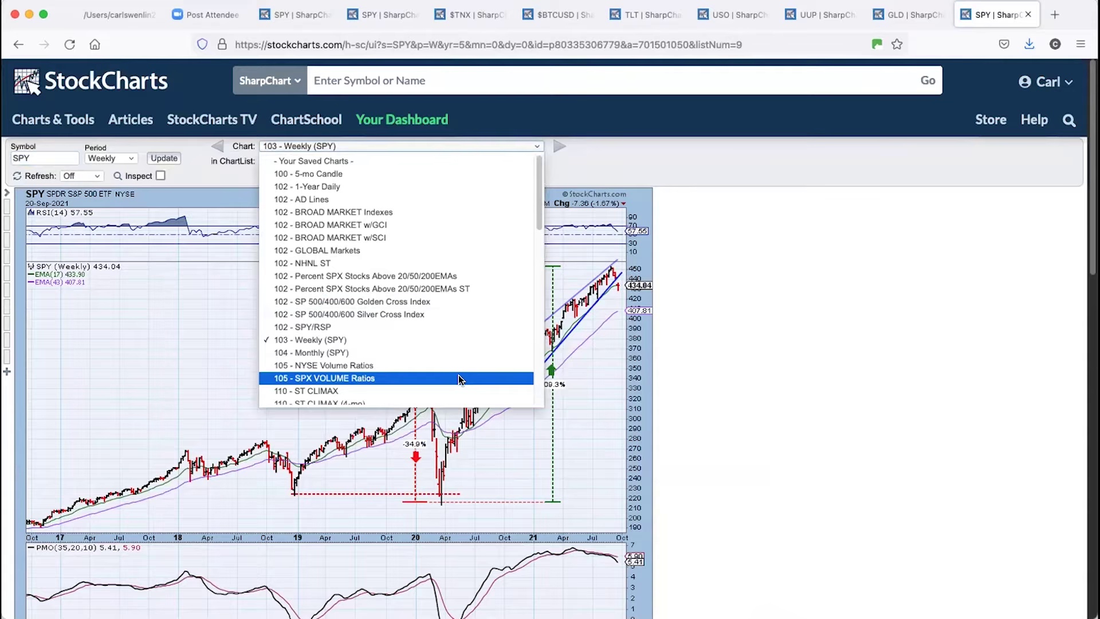
pyautogui.click(458, 376)
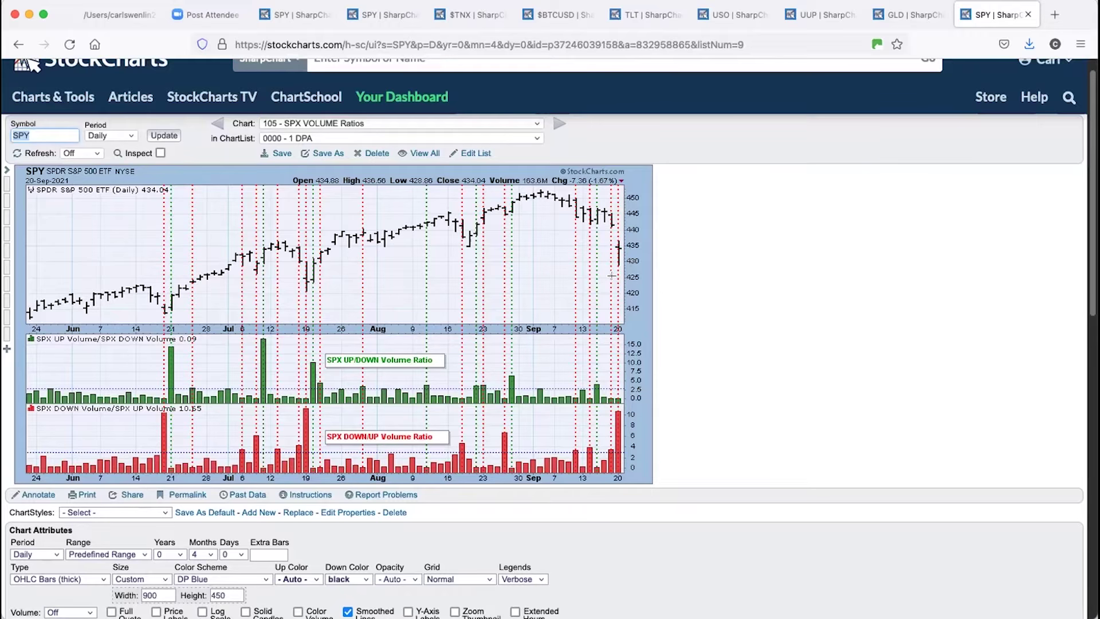
# - Advance through 110 - ST CLIMAX to 110 - ST CLIMAX (4-mo) and review its breadth panels
pyautogui.click(559, 124)
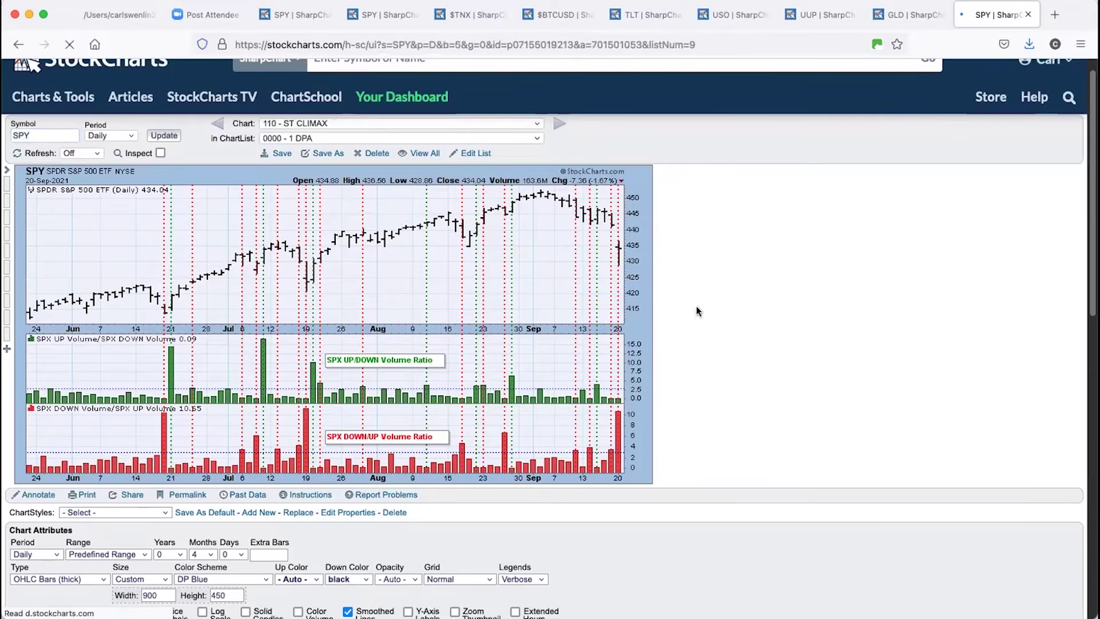
pyautogui.scroll(-3, 602, 254)
pyautogui.scroll(5, 600, 241)
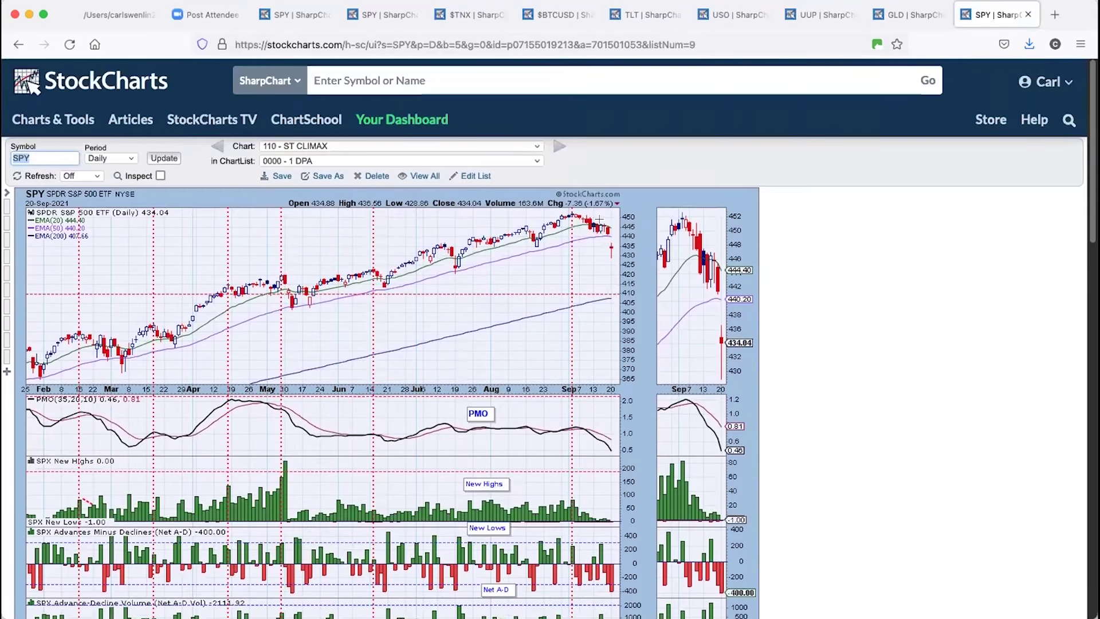
pyautogui.click(559, 148)
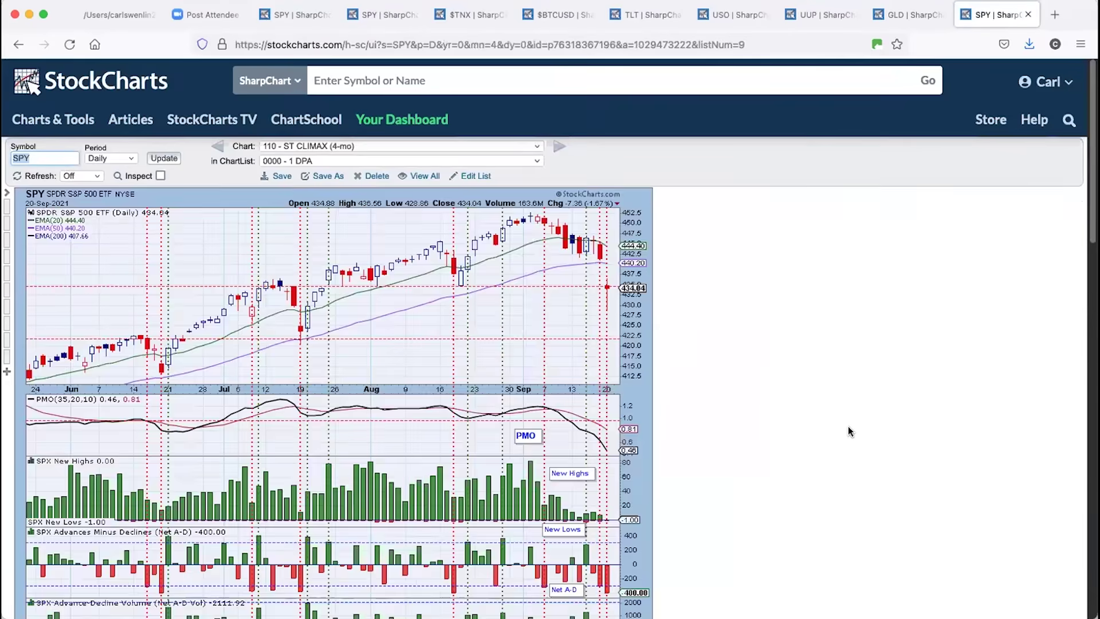
pyautogui.scroll(-5, 848, 427)
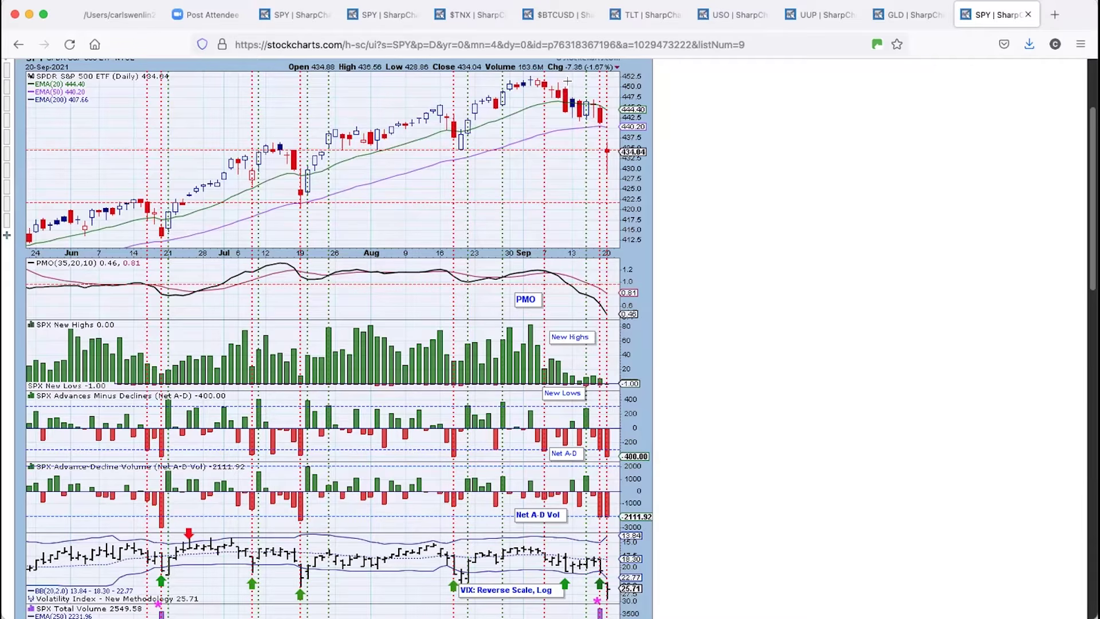
pyautogui.scroll(2, 570, 79)
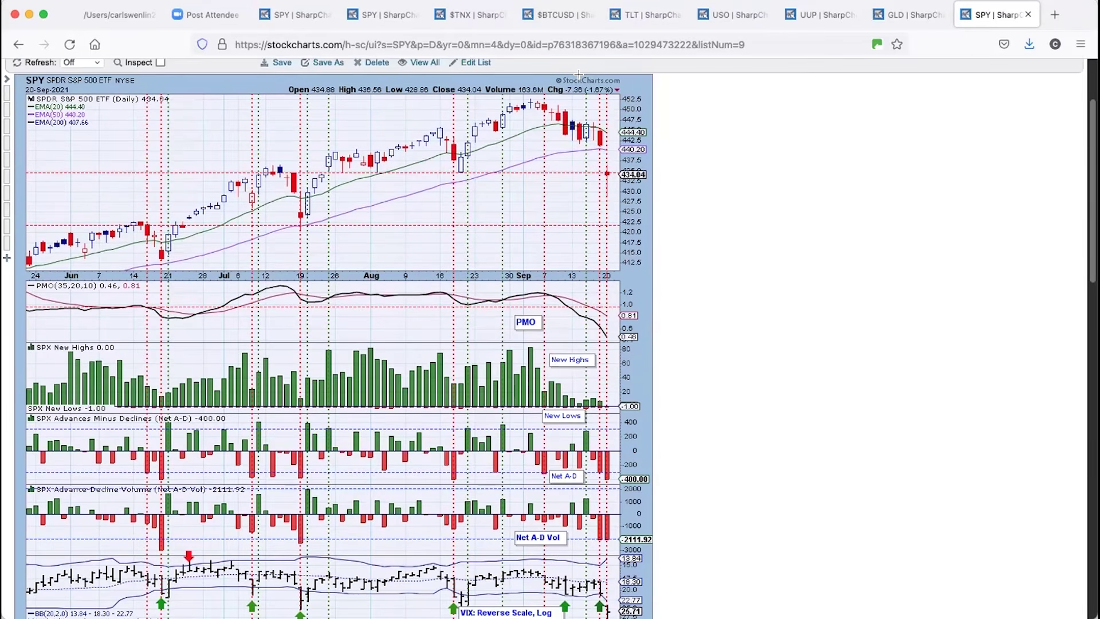
pyautogui.scroll(3, 579, 73)
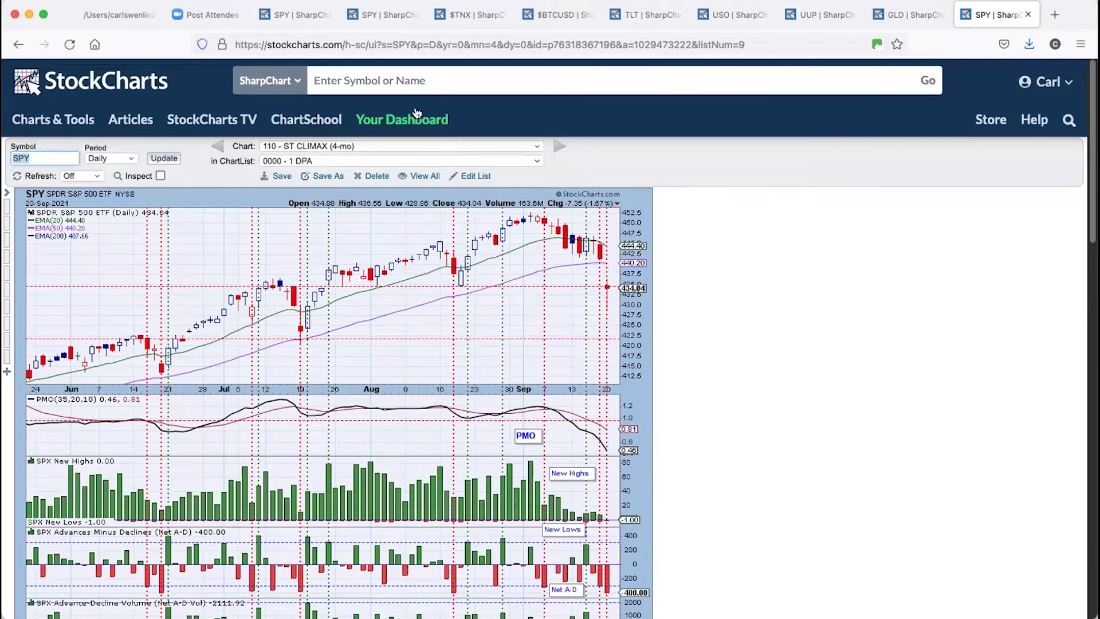
# - Step back from ST CLIMAX (4-mo) through ST CLIMAX to 105 - SPX VOLUME Ratios
pyautogui.click(217, 148)
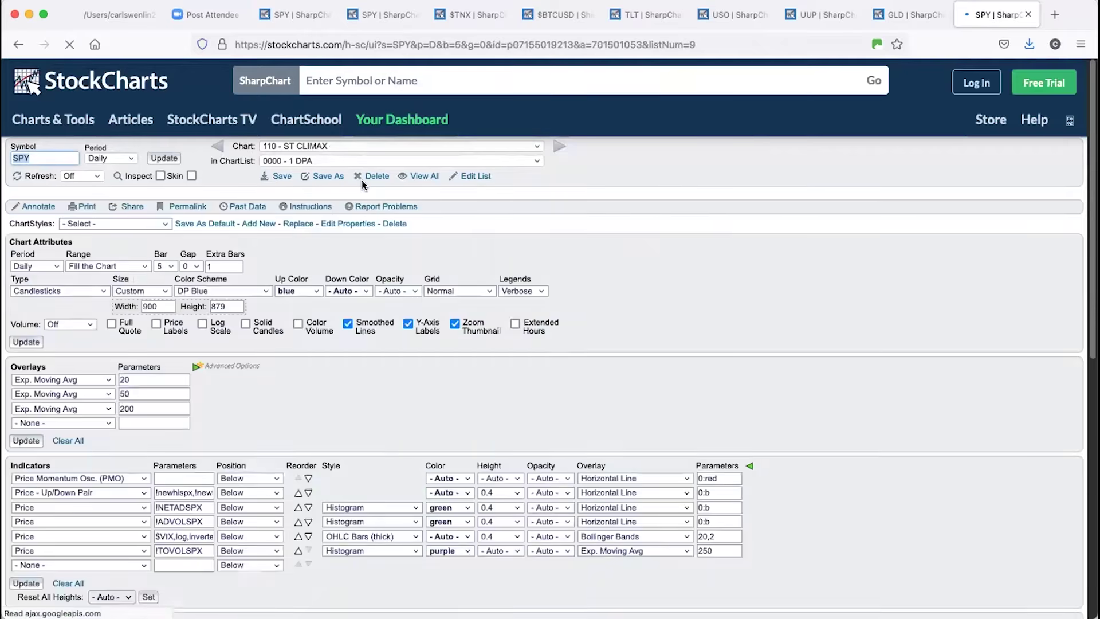
pyautogui.scroll(-5, 528, 278)
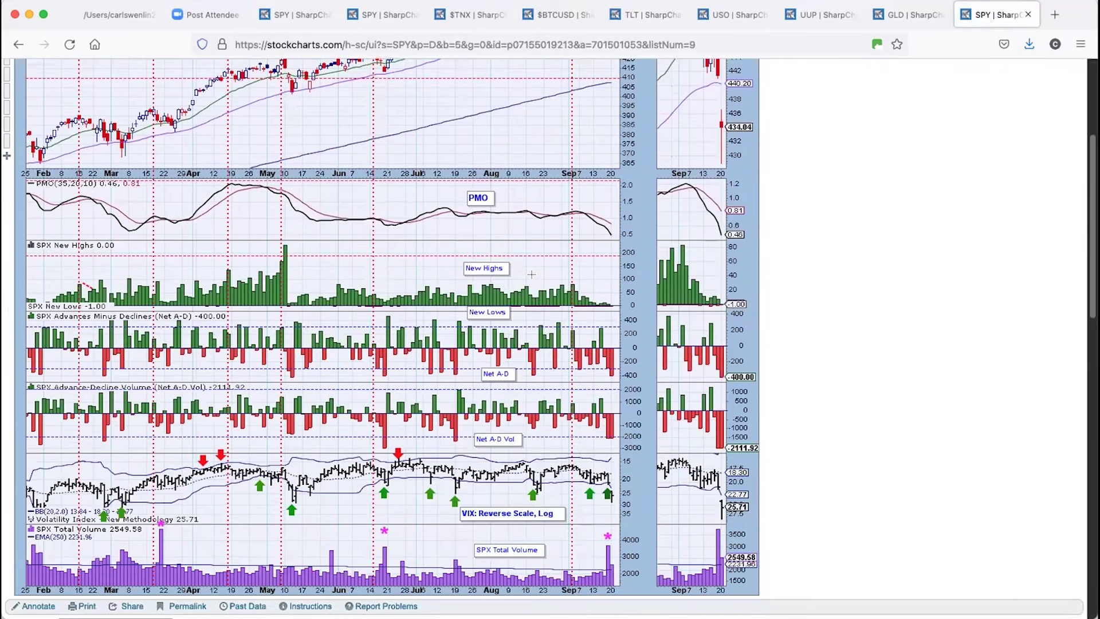
pyautogui.scroll(5, 532, 275)
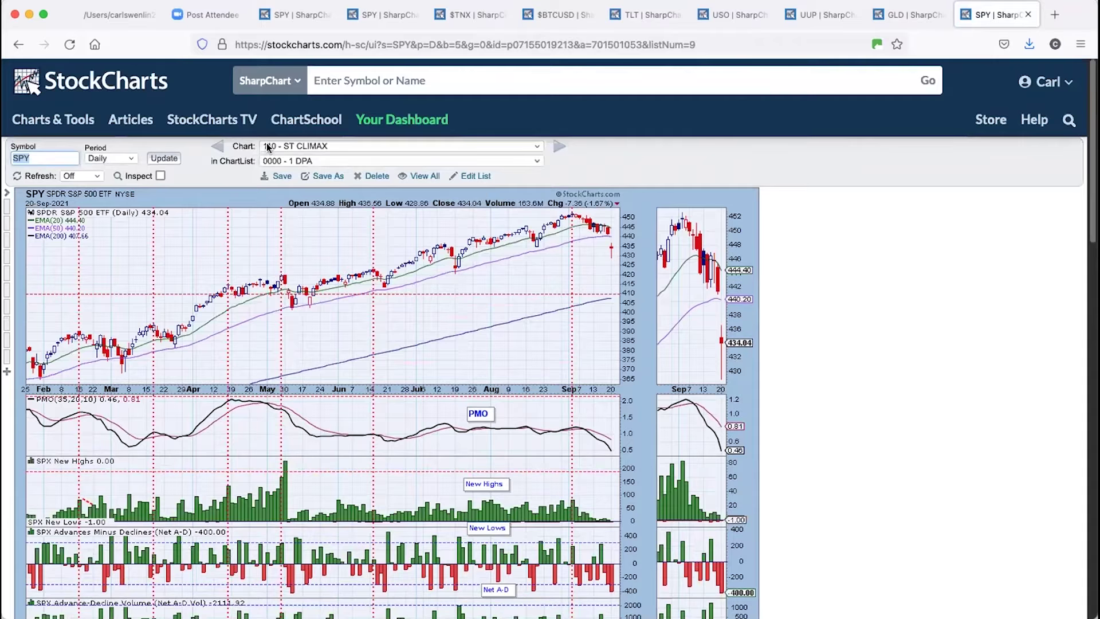
pyautogui.click(221, 147)
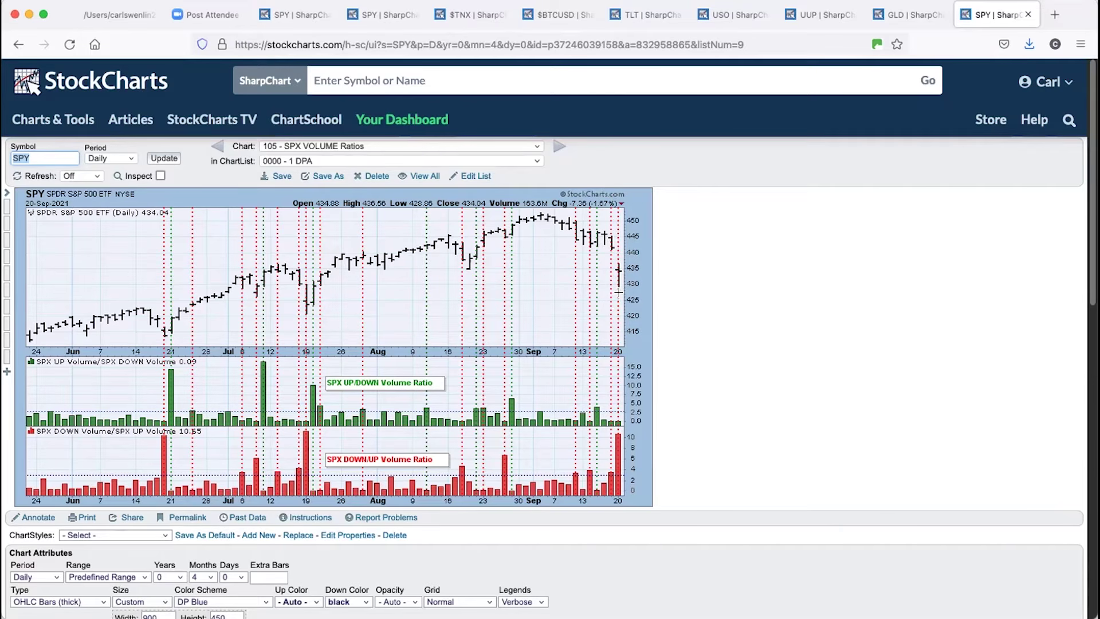
# - Reload 110 - ST CLIMAX (4-mo) and star the latest SPX total-volume spike near 20 Sep
pyautogui.click(525, 143)
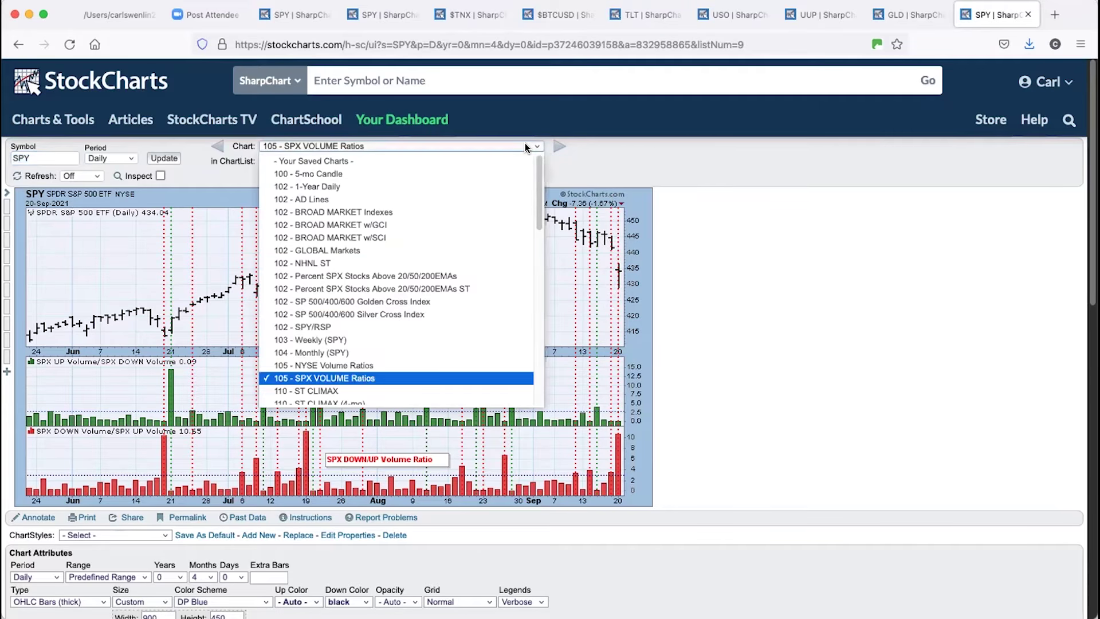
pyautogui.scroll(-1, 484, 390)
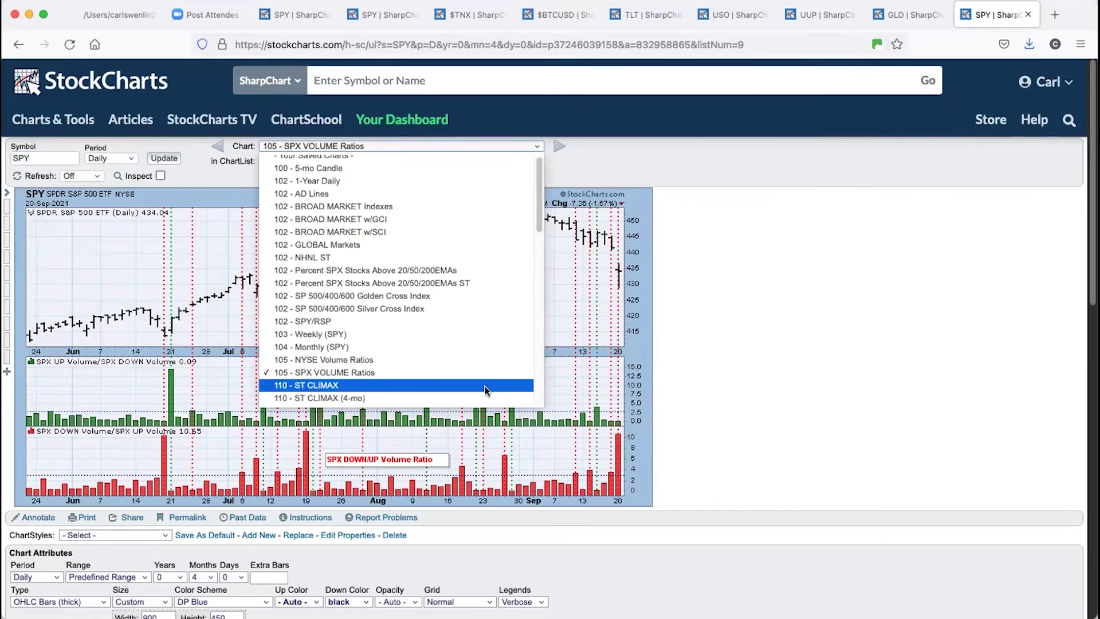
pyautogui.click(485, 396)
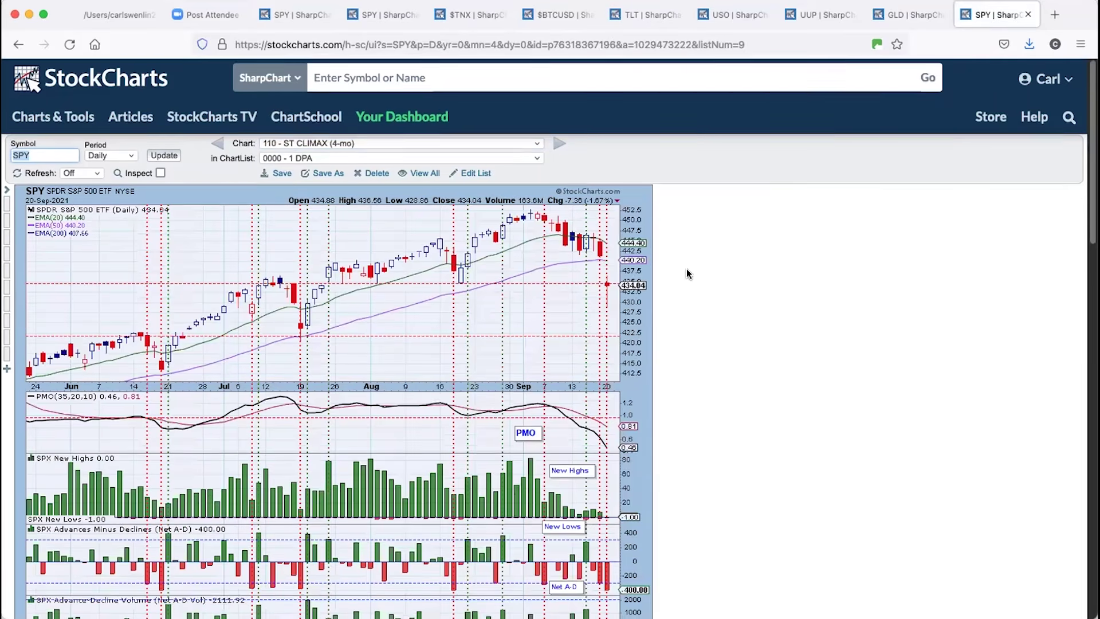
pyautogui.scroll(-2, 687, 269)
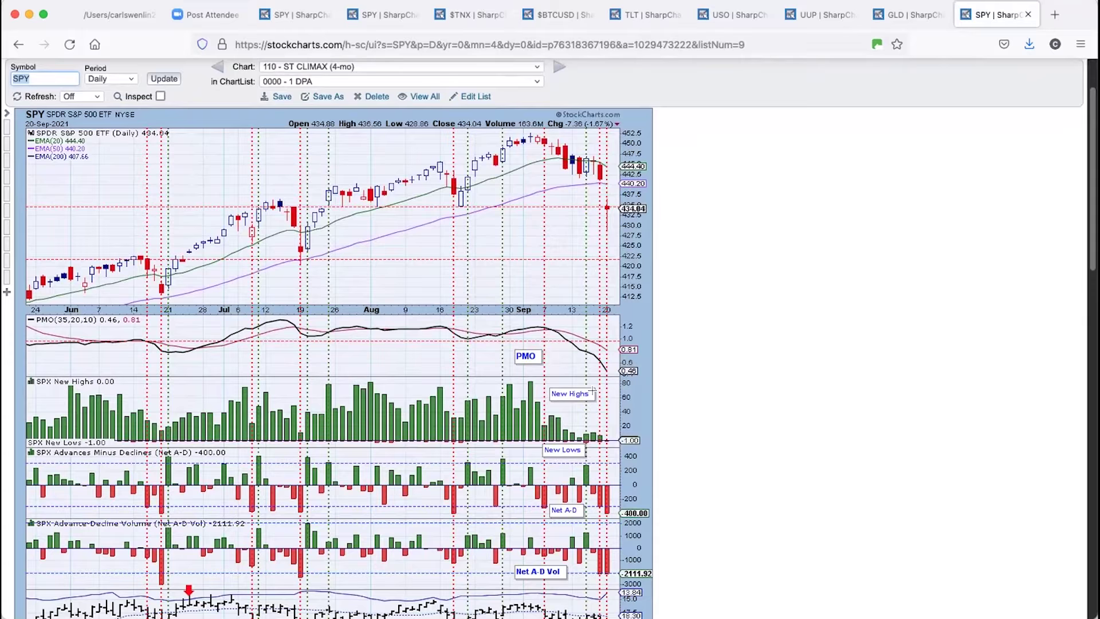
pyautogui.scroll(-2, 599, 477)
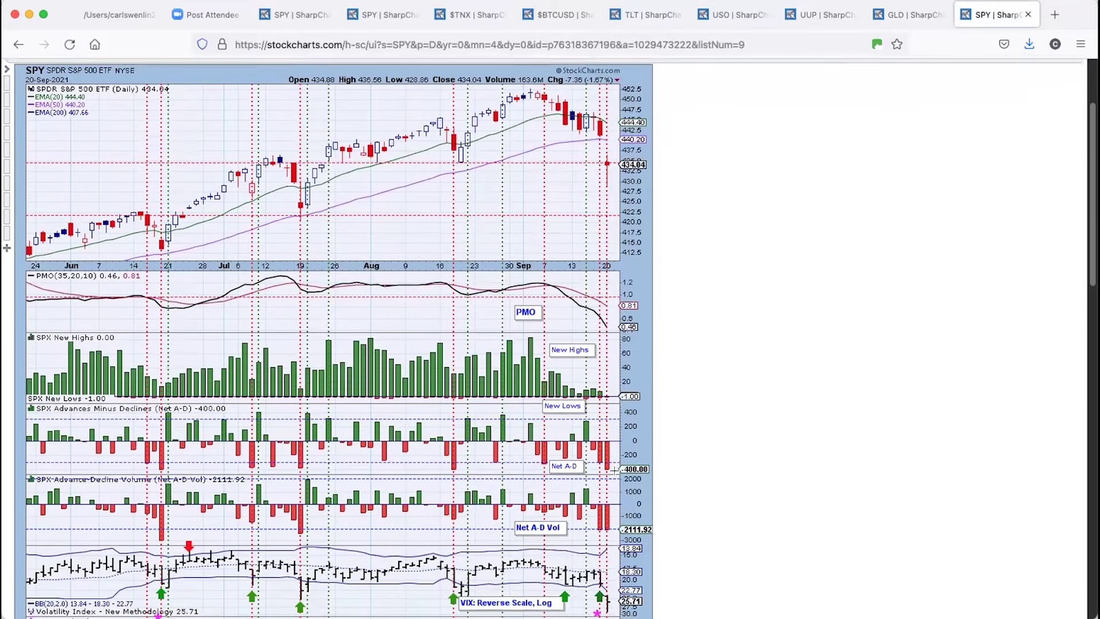
pyautogui.scroll(-3, 606, 458)
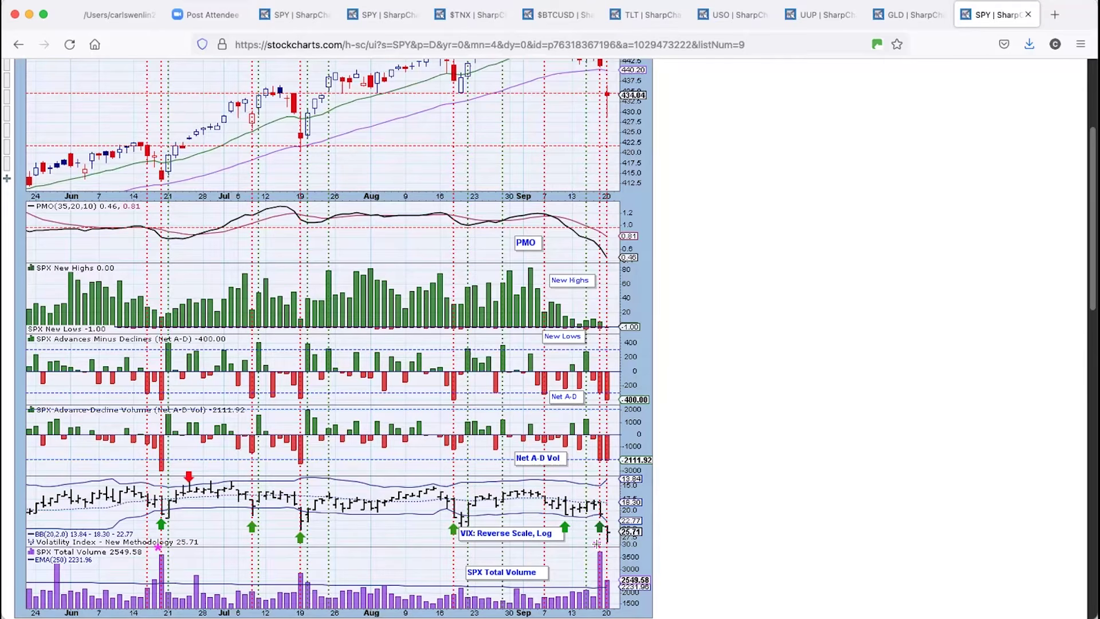
pyautogui.click(596, 543)
# - Return to the top of the chart and scroll the saved-chart list toward 117 - Bitcoin
pyautogui.scroll(4, 625, 525)
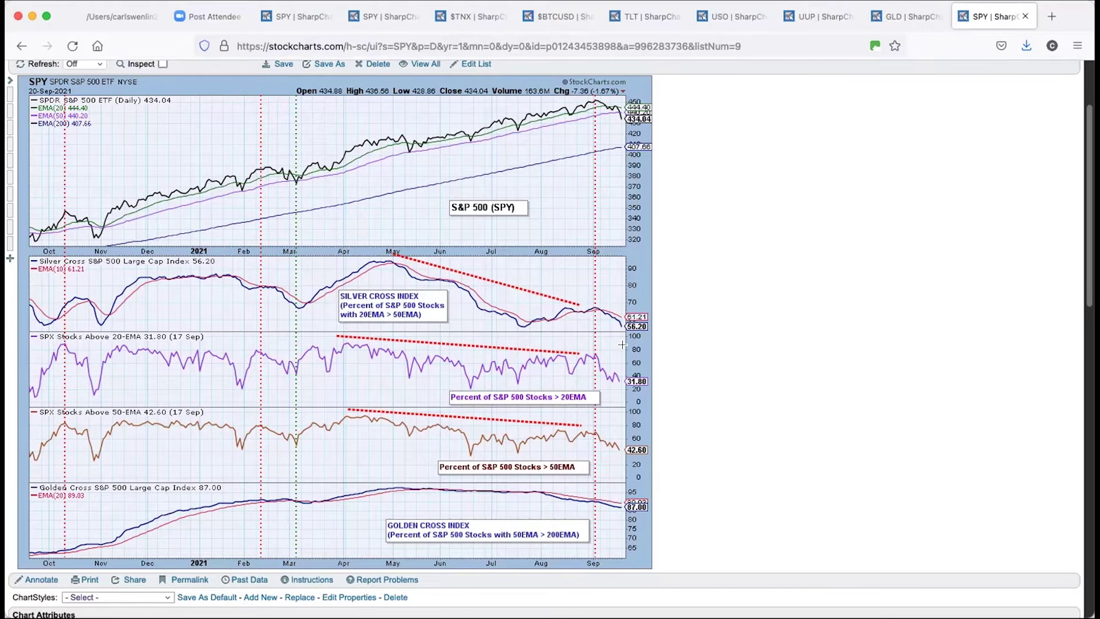
pyautogui.scroll(3, 583, 241)
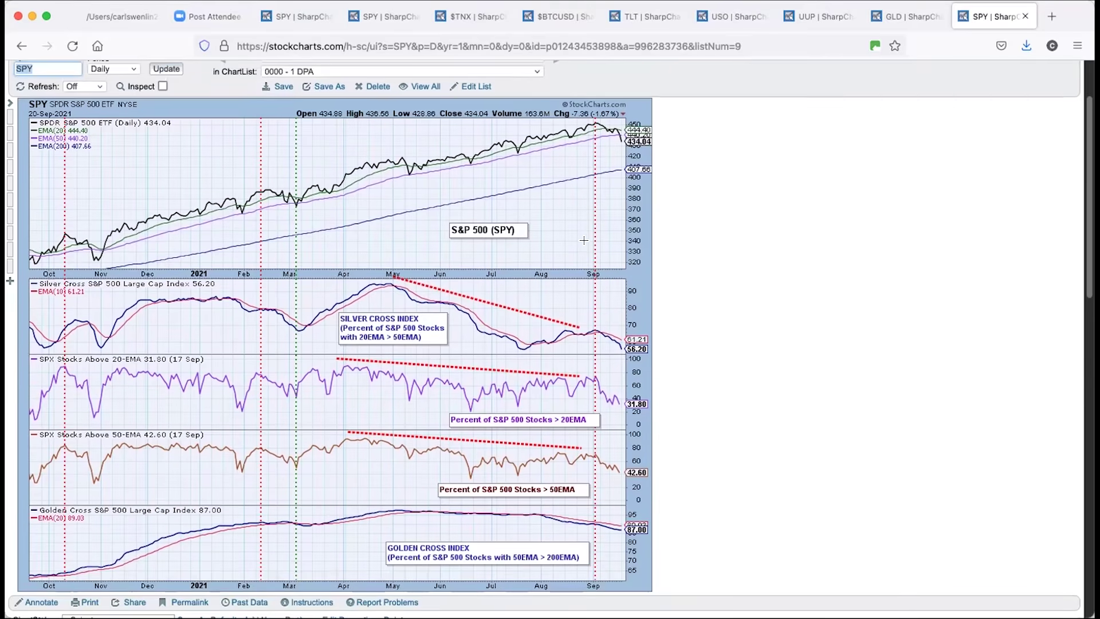
pyautogui.click(529, 103)
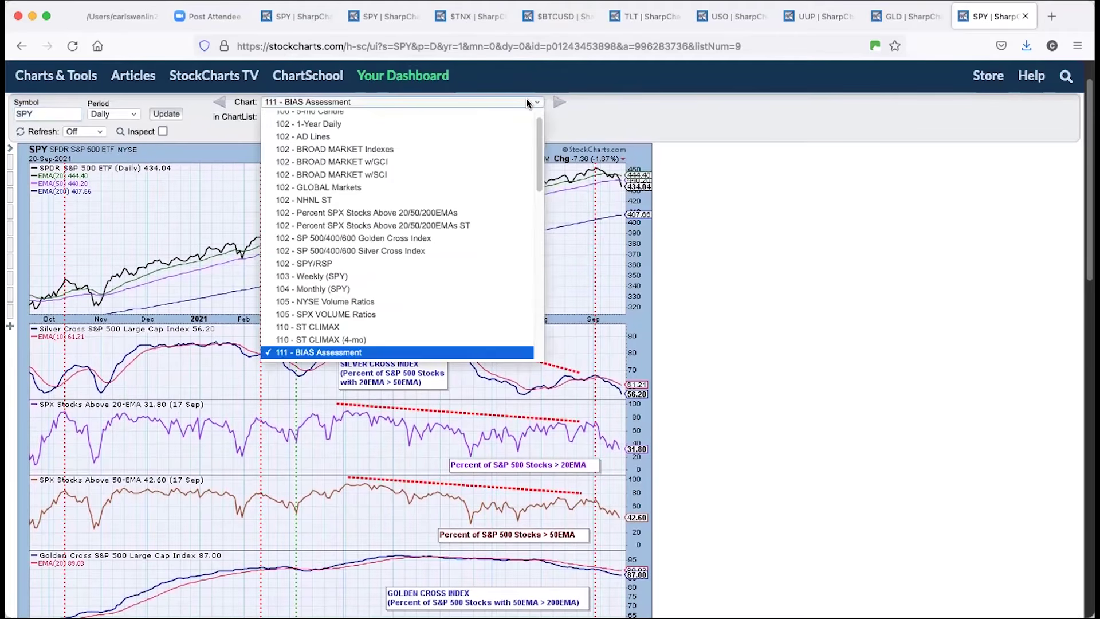
pyautogui.scroll(-5, 492, 267)
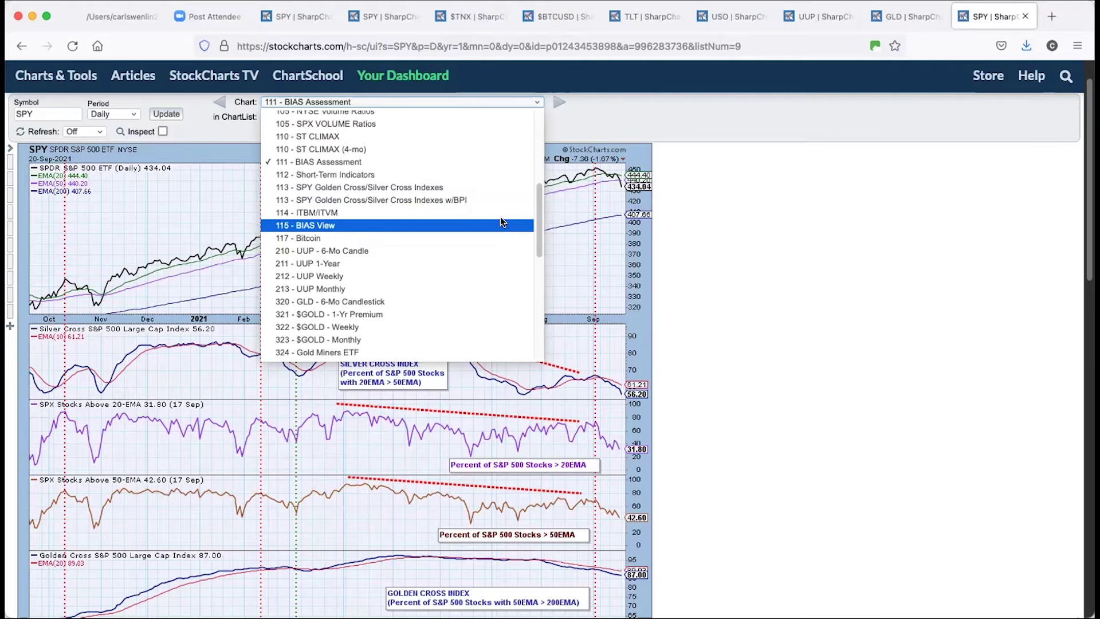
pyautogui.click(496, 236)
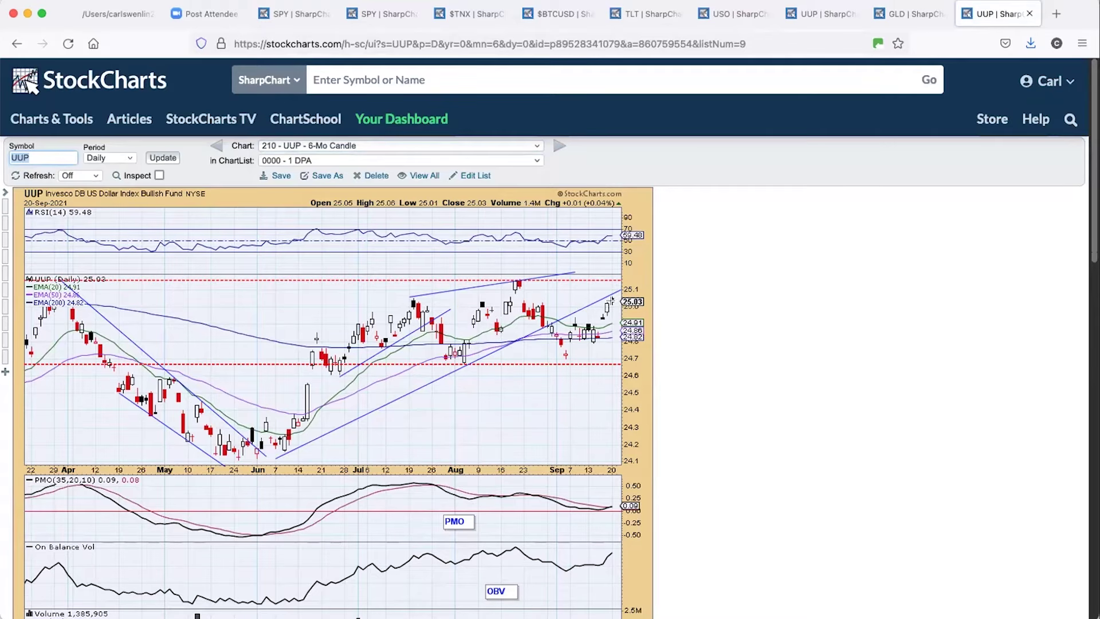
pyautogui.press('Down')
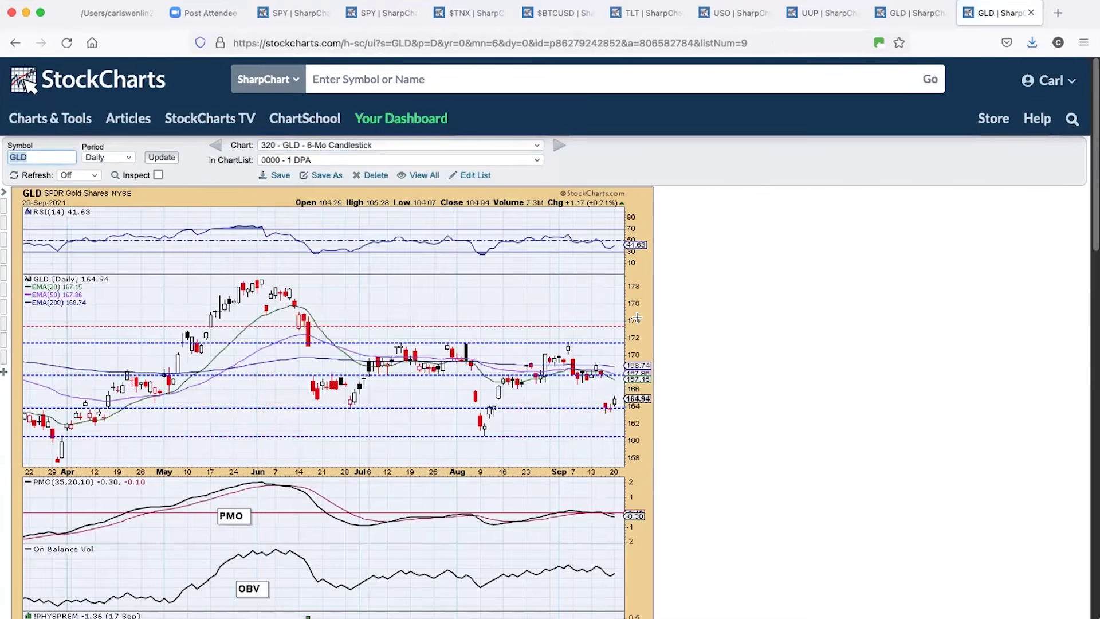
pyautogui.scroll(-2, 637, 314)
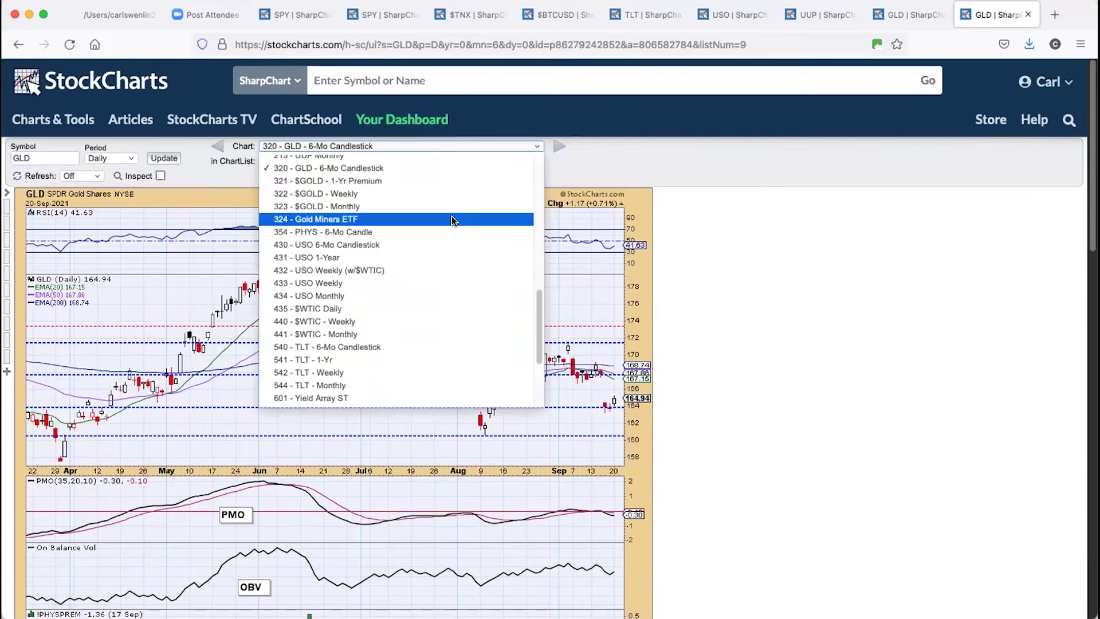
# - Load the 324 - Gold Miners ETF (GDX) chart and review its breadth panels
pyautogui.click(454, 216)
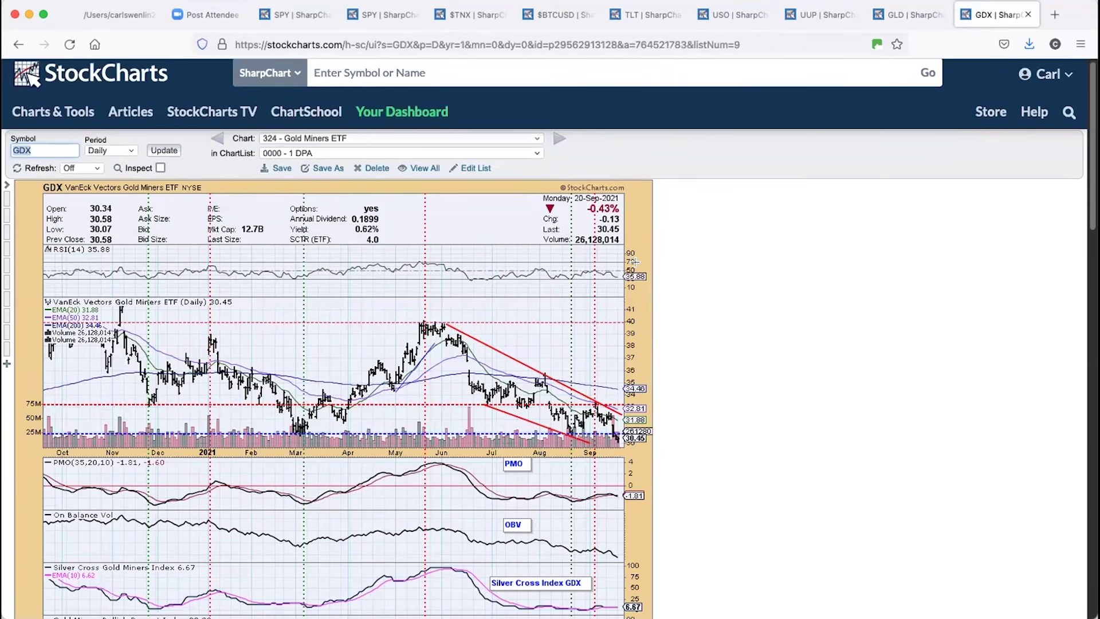
pyautogui.scroll(-3, 635, 262)
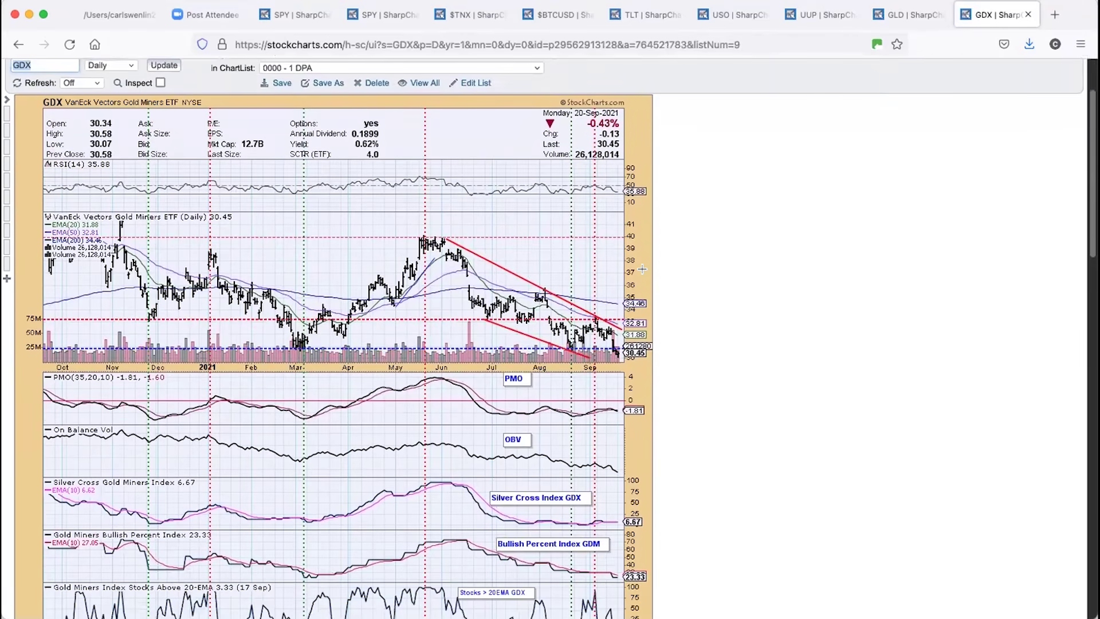
pyautogui.scroll(-3, 642, 269)
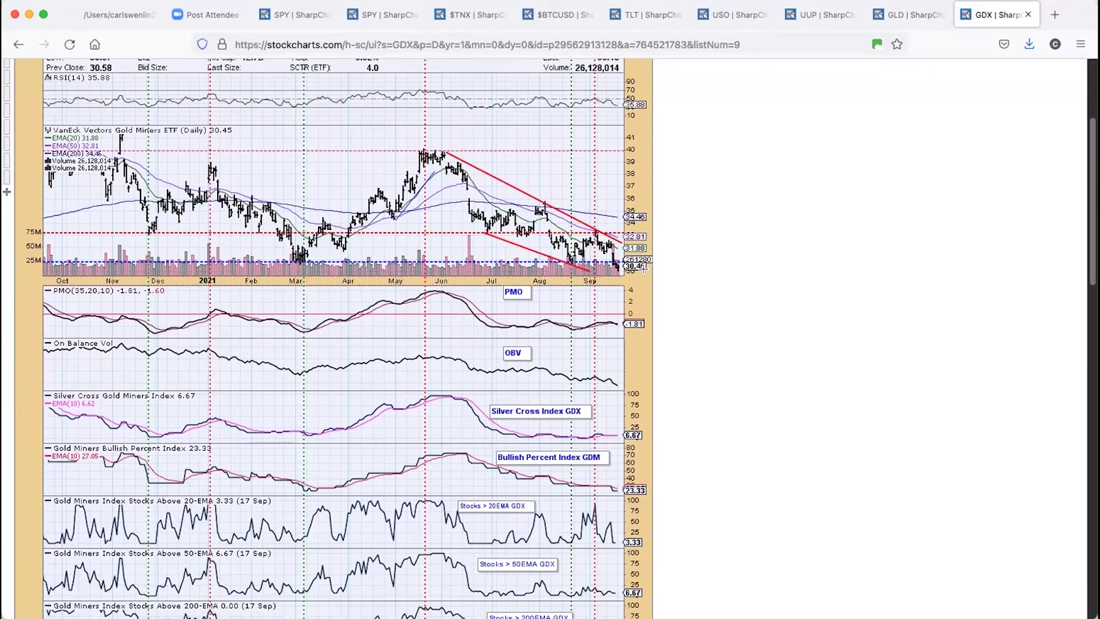
pyautogui.scroll(-4, 644, 269)
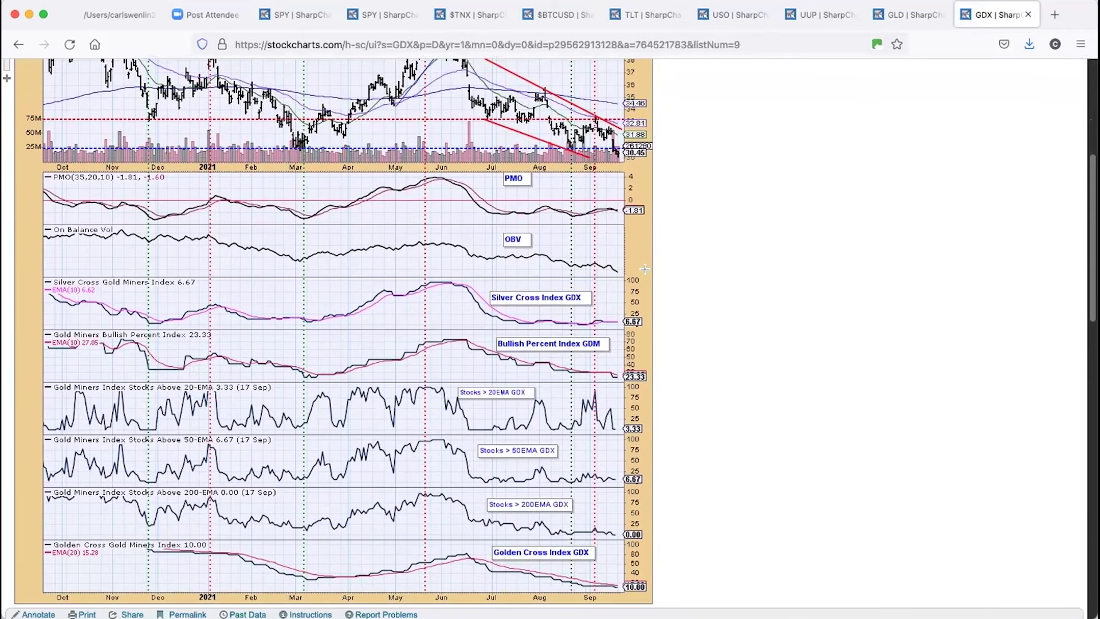
pyautogui.scroll(1, 645, 269)
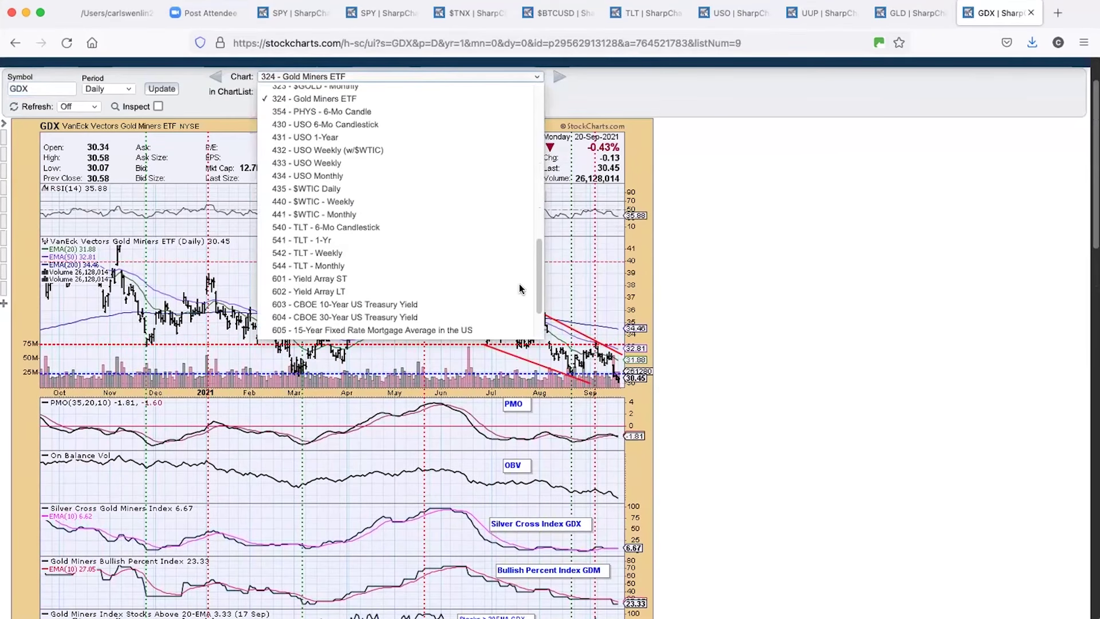
# - Load the 430 - USO 6-Mo Candlestick chart and scroll through it (USO 49.60, down 1.43%)
pyautogui.press('Down')
pyautogui.press('Down')
pyautogui.press('Return')
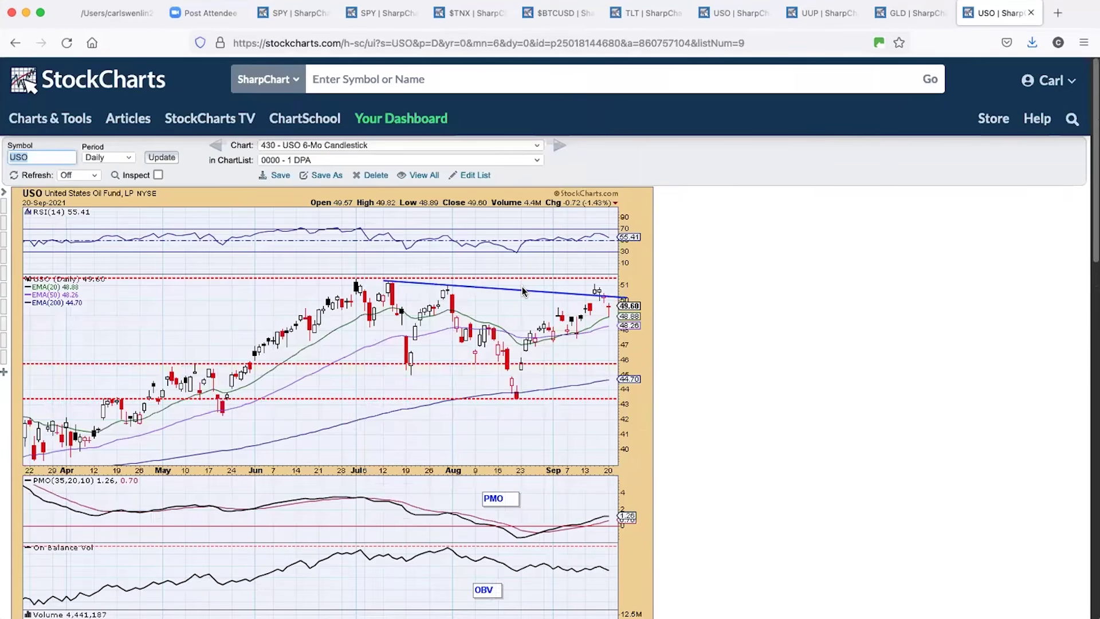
pyautogui.scroll(-1, 523, 291)
pyautogui.scroll(-2, 523, 291)
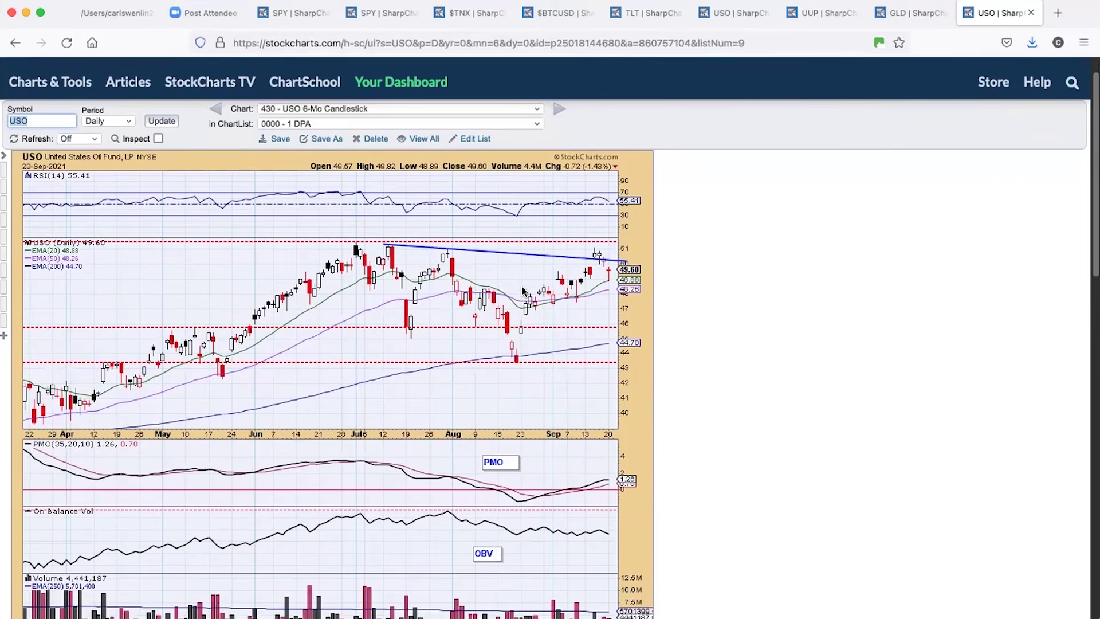
pyautogui.scroll(-2, 560, 261)
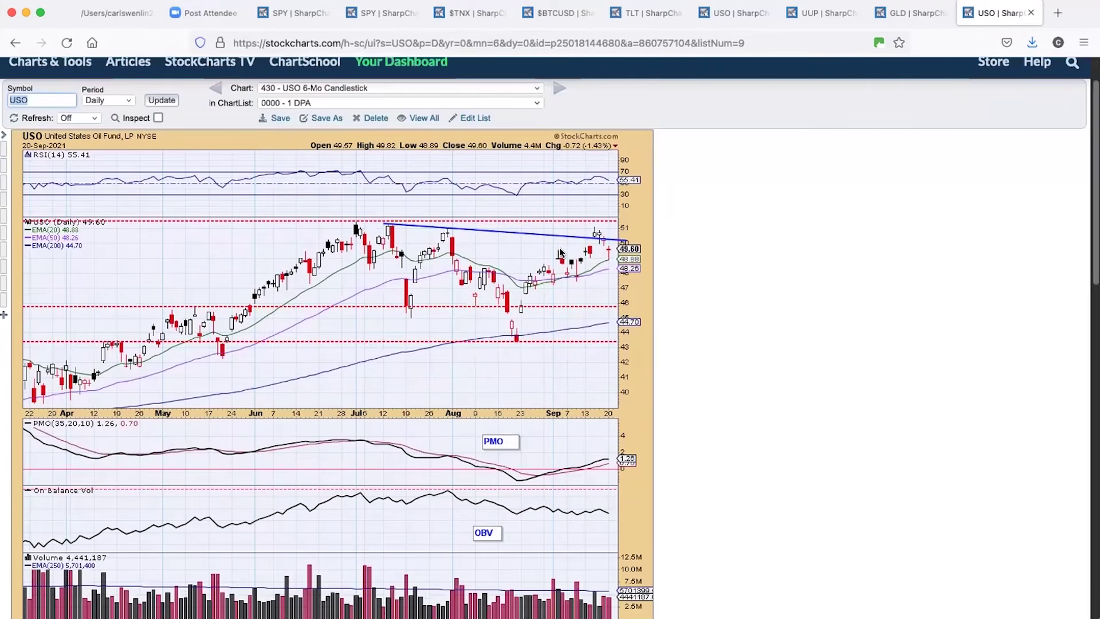
pyautogui.scroll(-5, 561, 253)
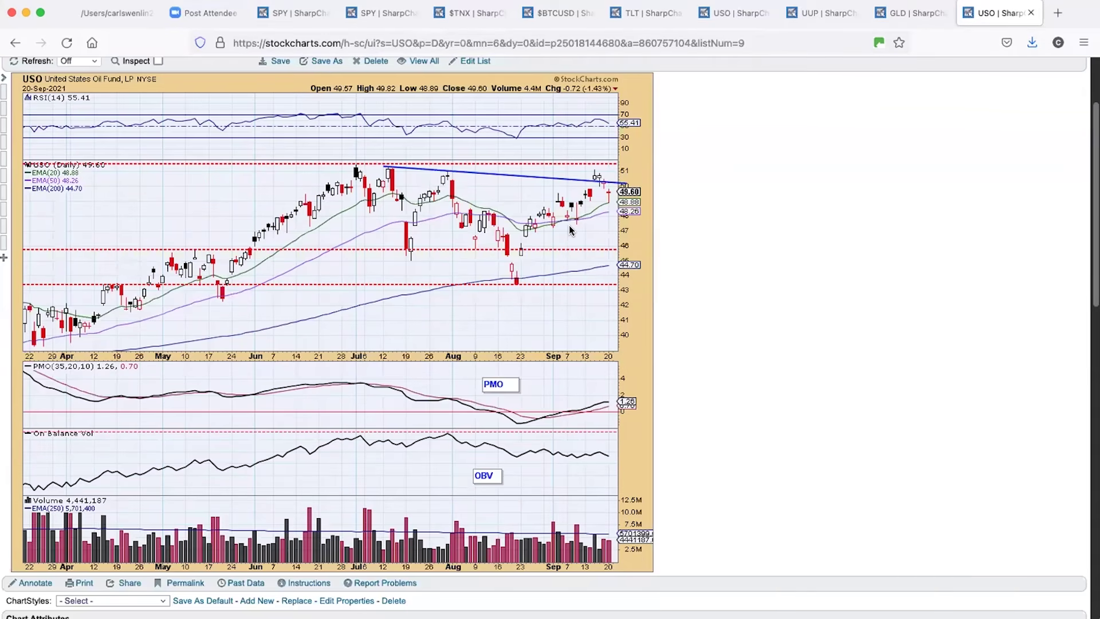
pyautogui.scroll(3, 570, 229)
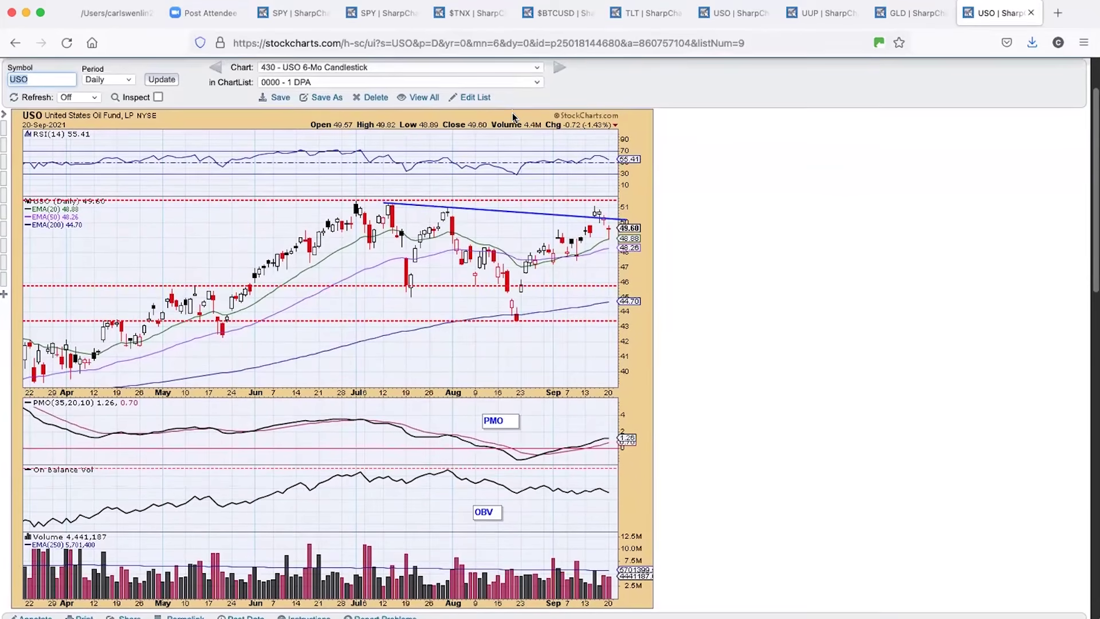
# - Load the 540 - TLT 6-Mo Candlestick chart and check its volume and 20-Year Treasury Yield panels
pyautogui.click(559, 65)
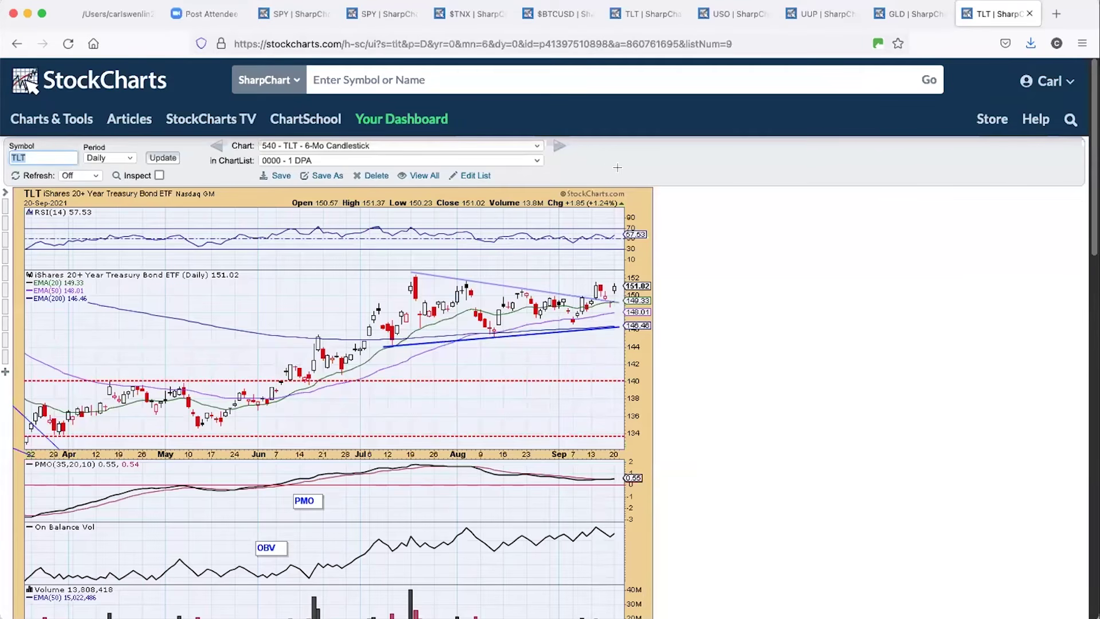
pyautogui.scroll(-3, 621, 161)
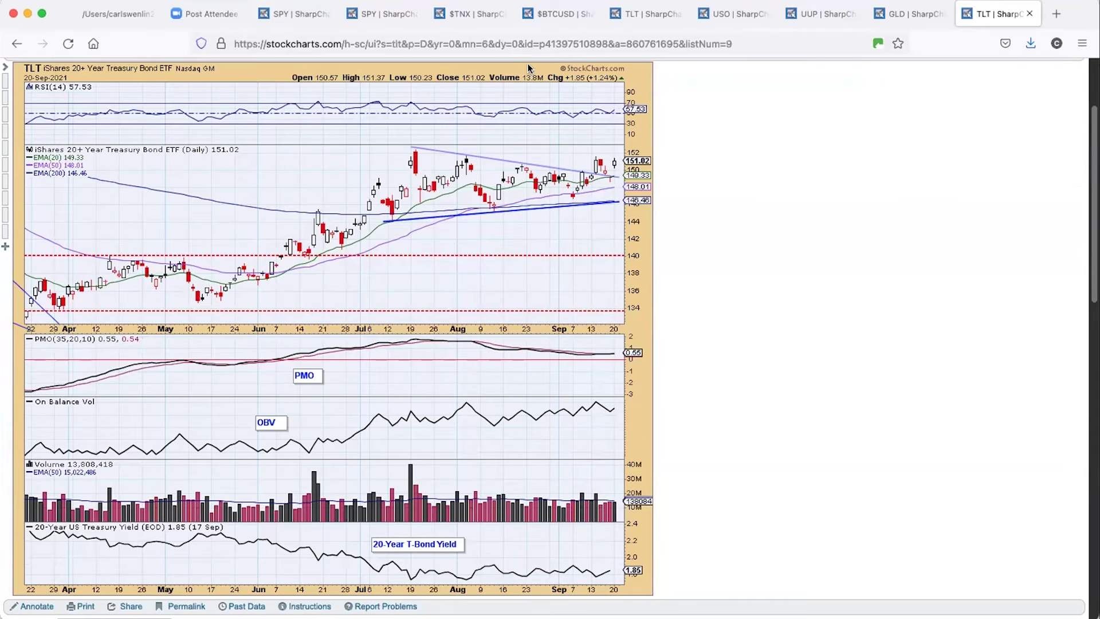
pyautogui.scroll(1, 524, 69)
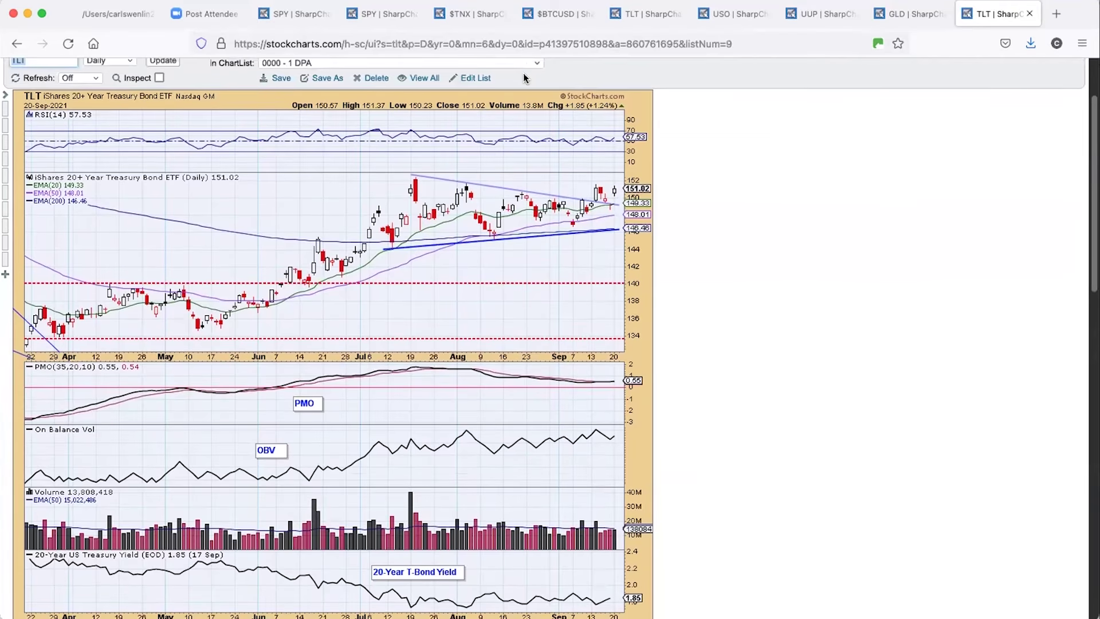
pyautogui.scroll(1, 524, 78)
# - Choose 603 - CBOE 10-Year US Treasury Yield from the Chart dropdown and scroll down the chart
pyautogui.click(475, 77)
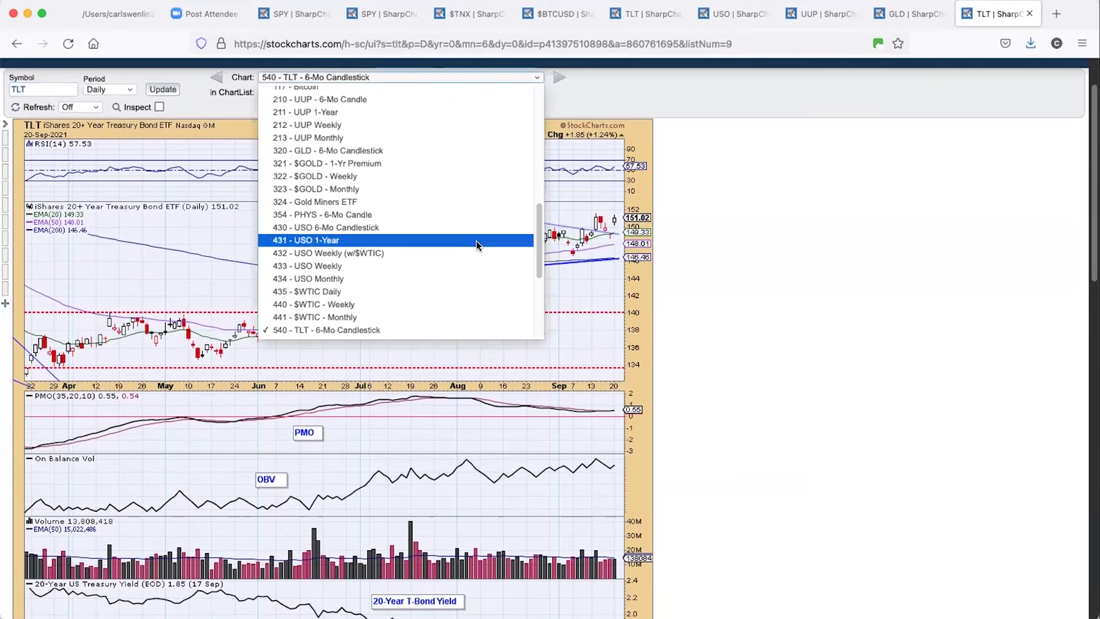
pyautogui.scroll(-5, 480, 240)
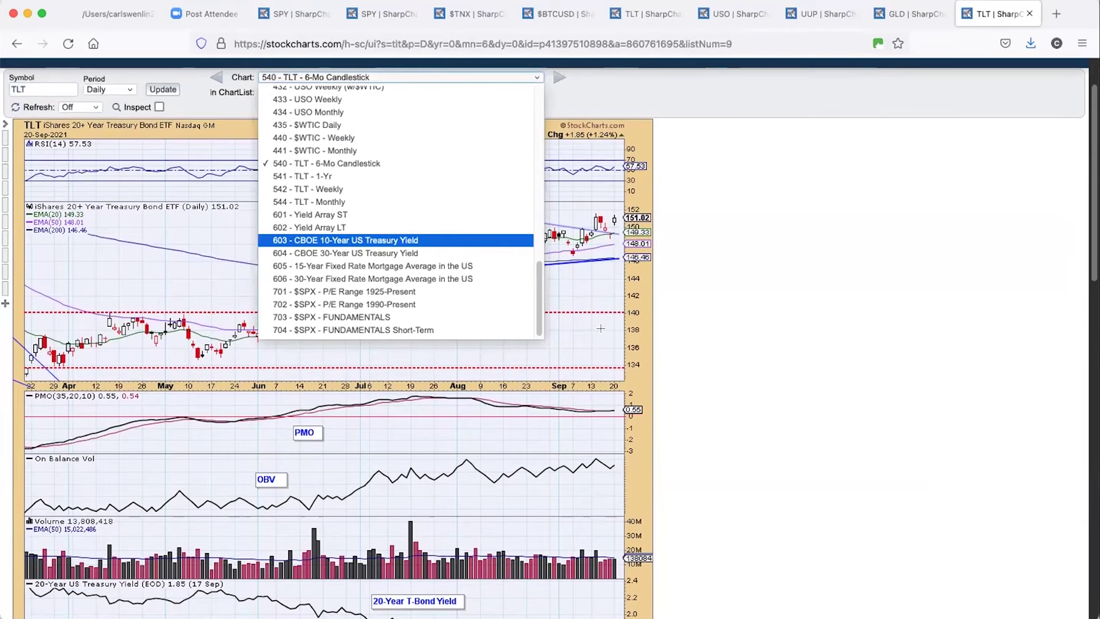
pyautogui.press('Return')
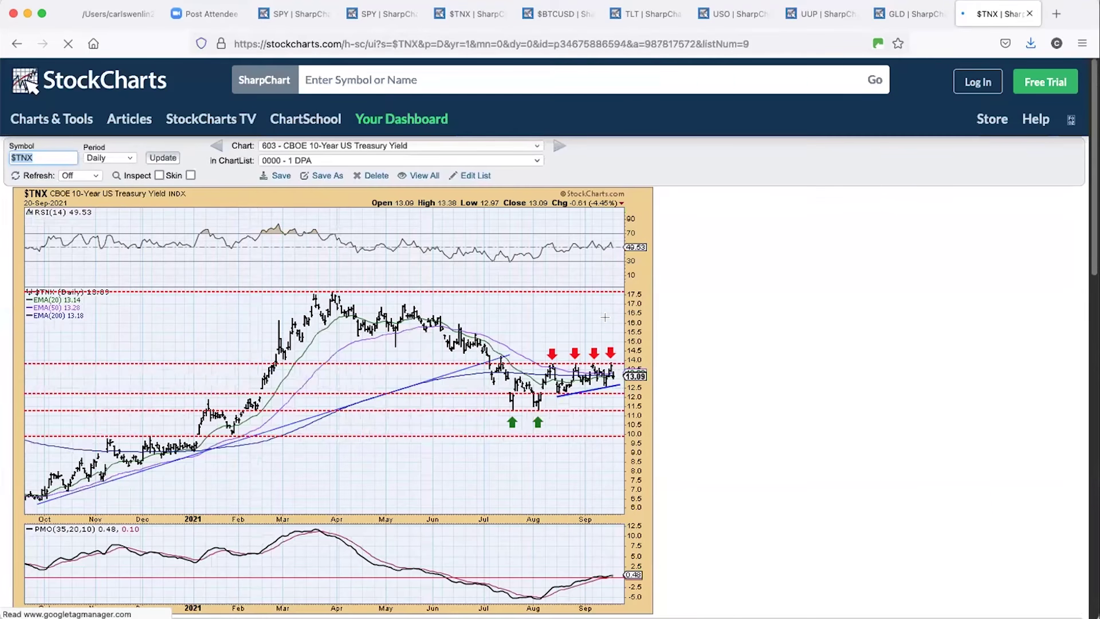
pyautogui.scroll(-2, 607, 313)
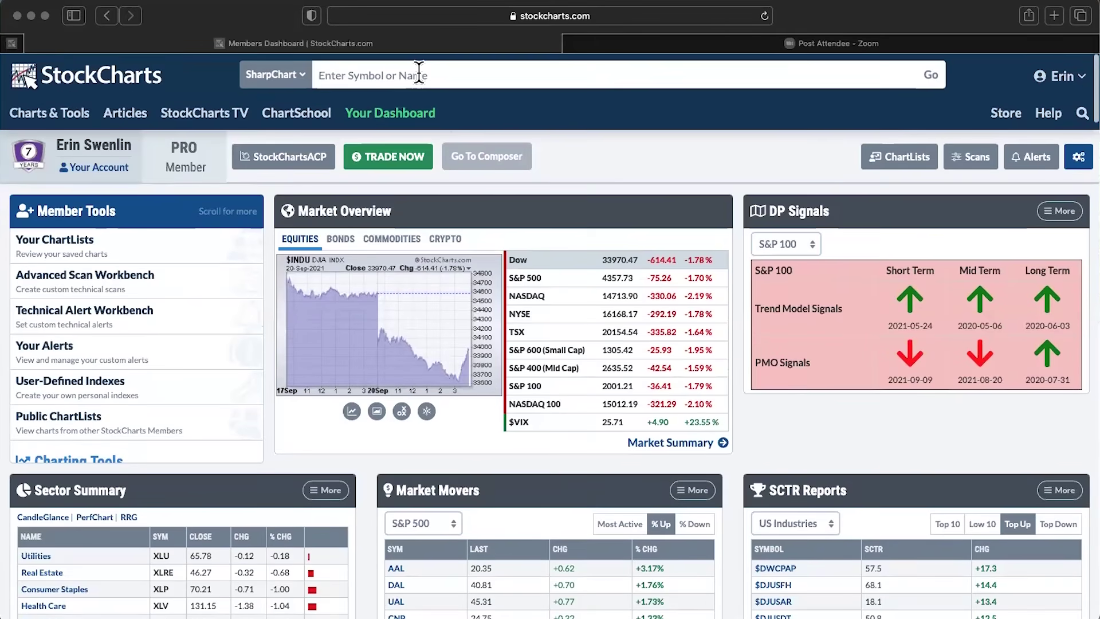
# - Look up the Ford (F) symbol in the SharpChart search box
pyautogui.click(418, 72)
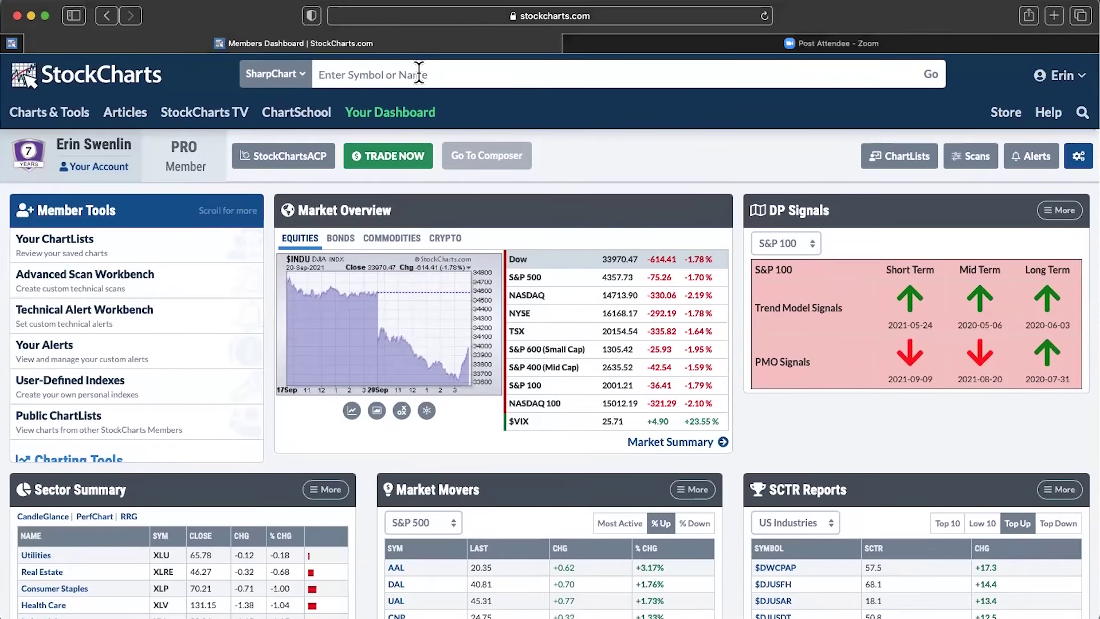
pyautogui.write('f')
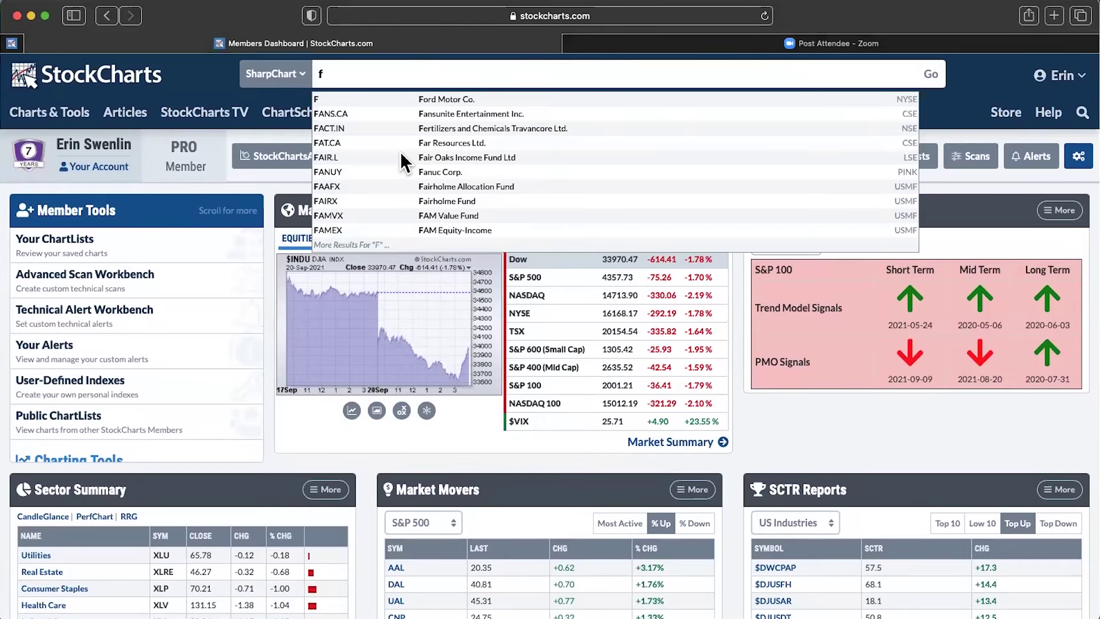
pyautogui.press('Return')
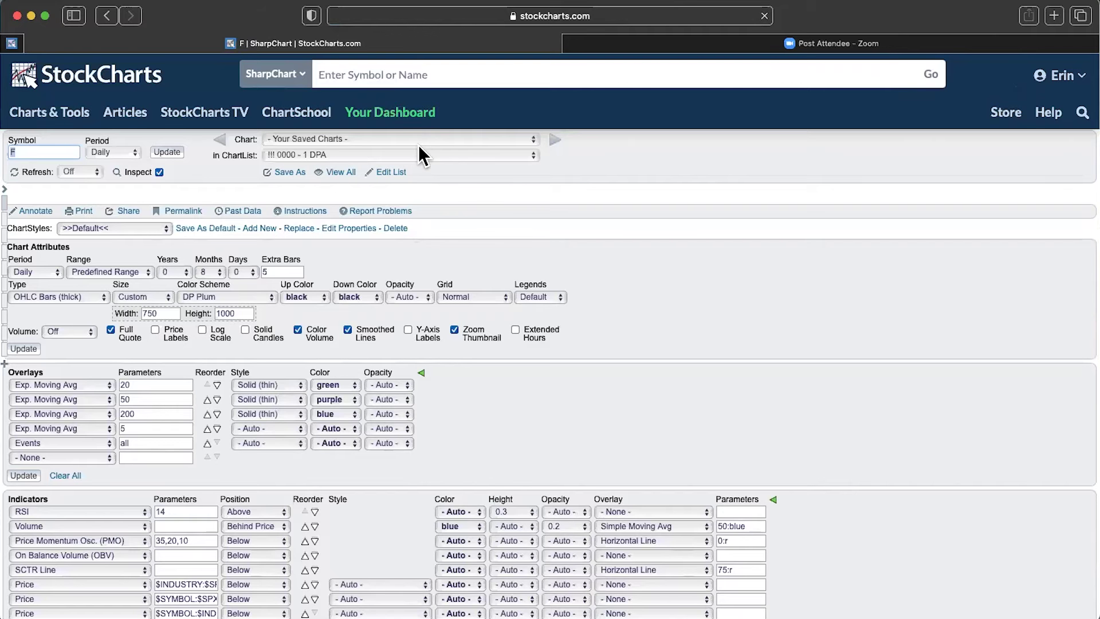
# - Choose the !!!! 0003 - FAANG Plus (S&P 10) ChartList, bringing up its AAPL chart
pyautogui.click(442, 148)
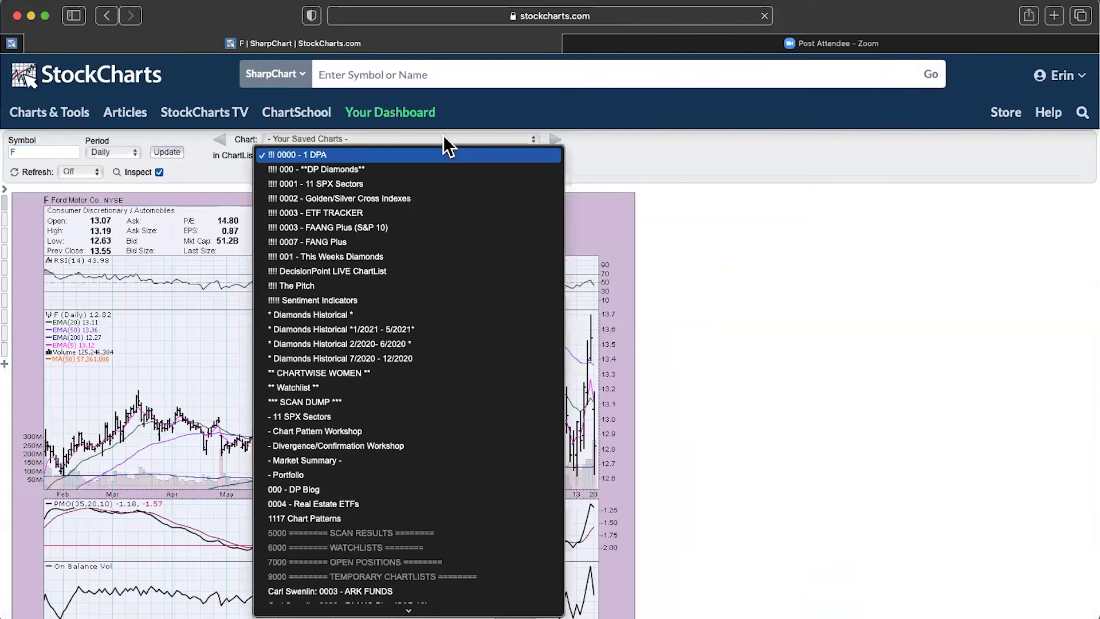
pyautogui.press('Down')
pyautogui.press('Down')
pyautogui.press('Down')
pyautogui.press('Down')
pyautogui.press('Down')
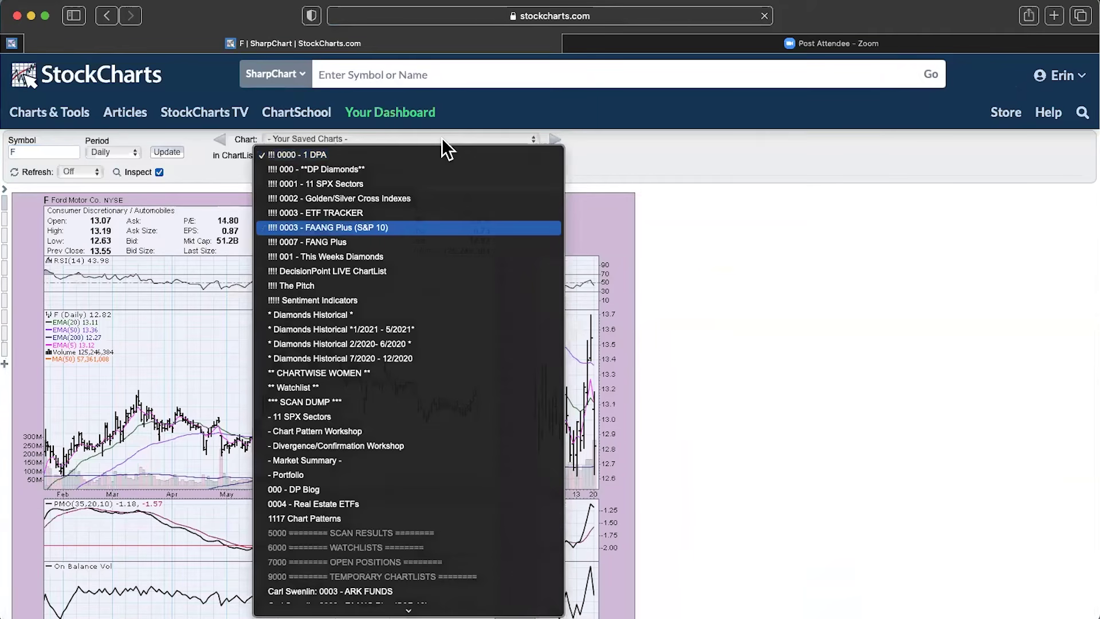
pyautogui.press('Escape')
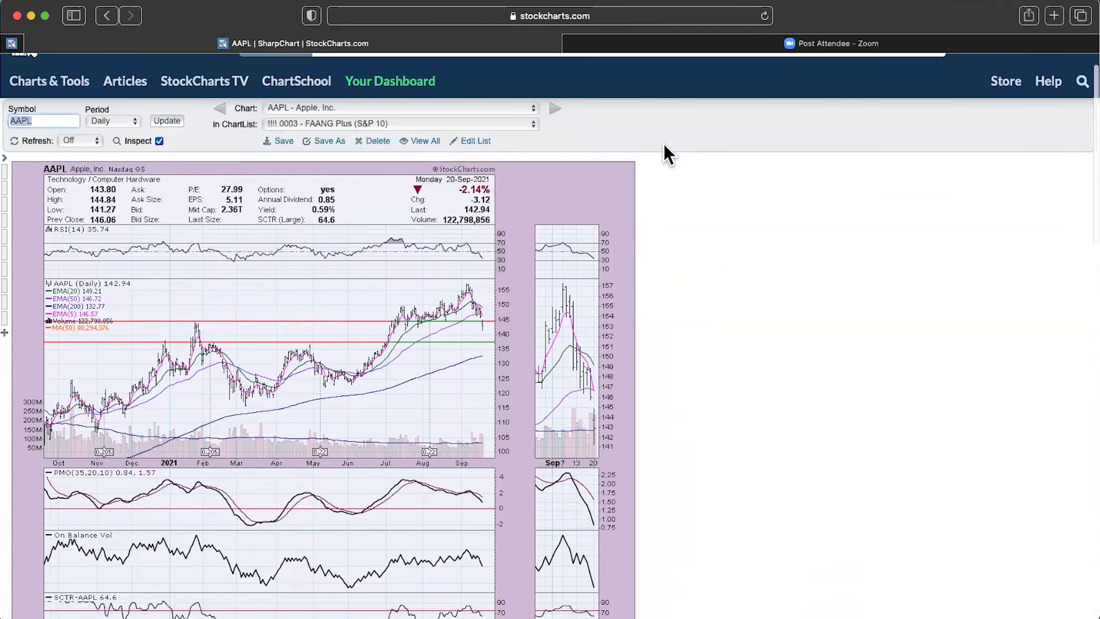
pyautogui.scroll(-3, 668, 154)
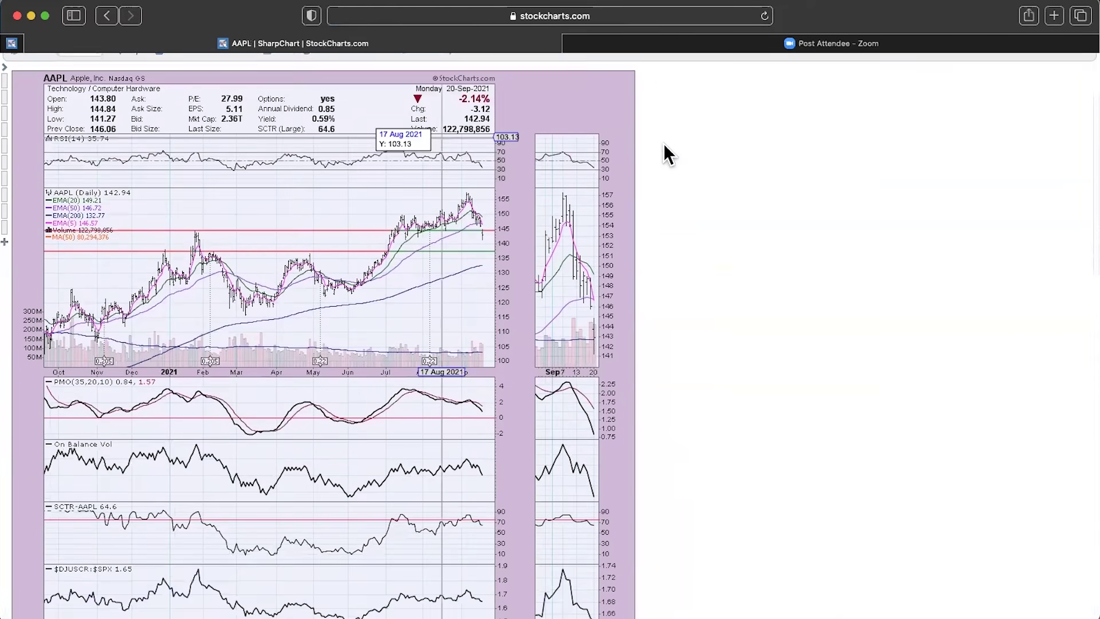
pyautogui.scroll(2, 667, 153)
pyautogui.scroll(-2, 668, 153)
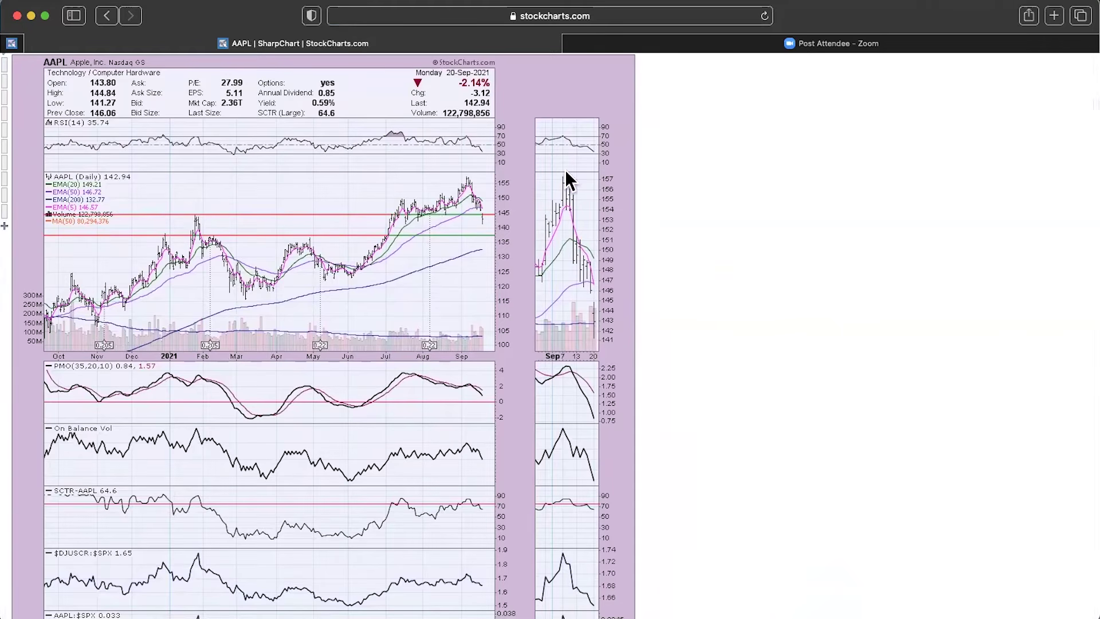
pyautogui.moveTo(487, 202)
pyautogui.scroll(-3, 512, 235)
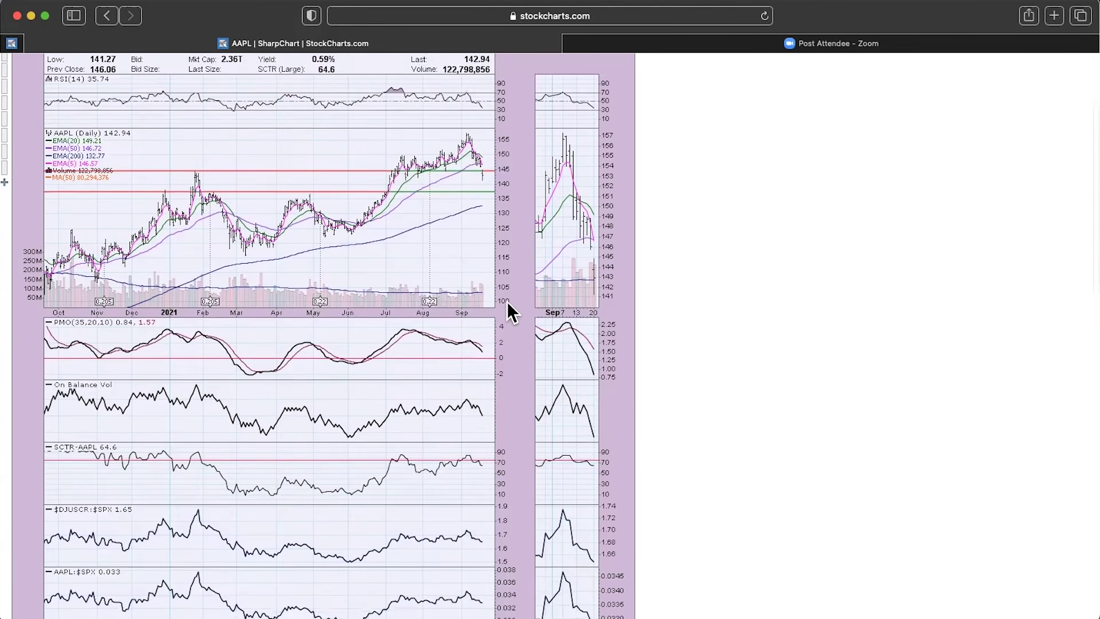
pyautogui.scroll(-3, 486, 452)
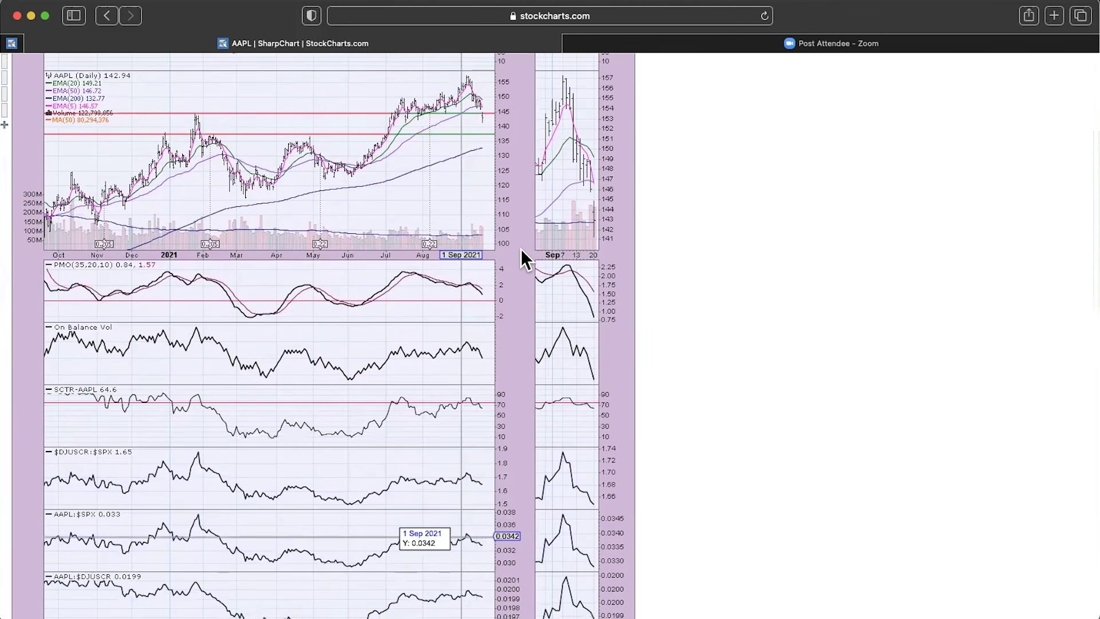
pyautogui.scroll(3, 473, 92)
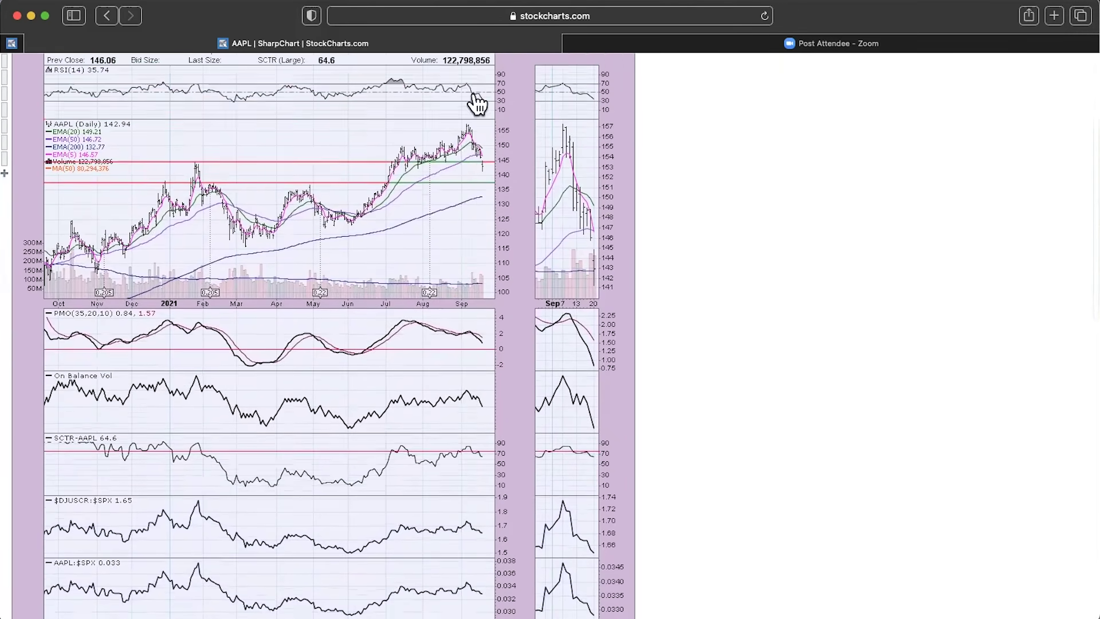
pyautogui.scroll(2, 469, 67)
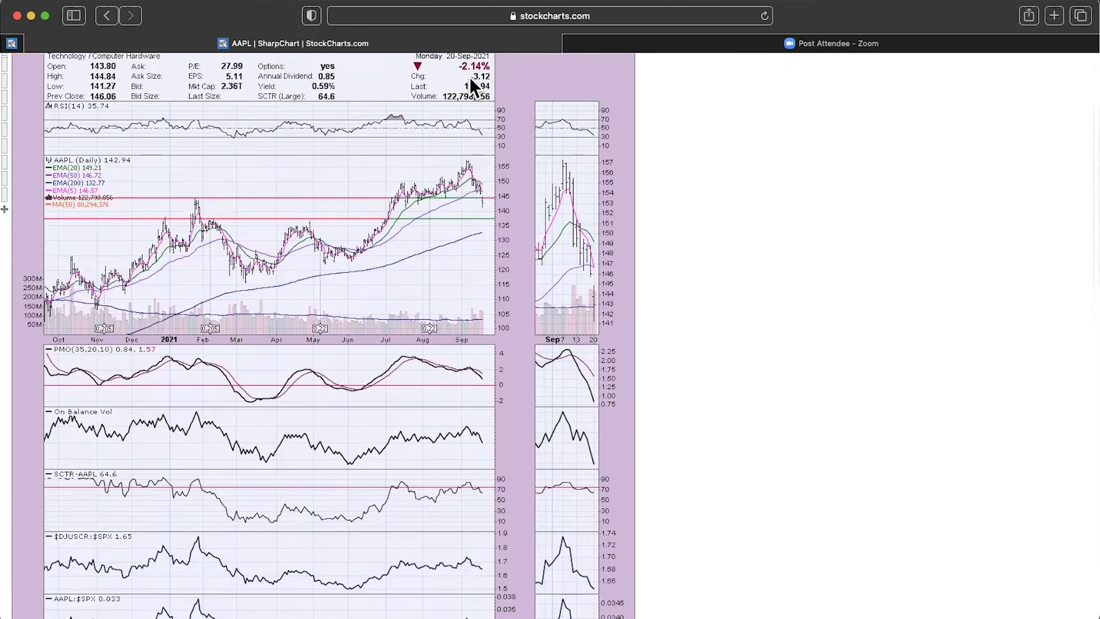
pyautogui.scroll(3, 700, 135)
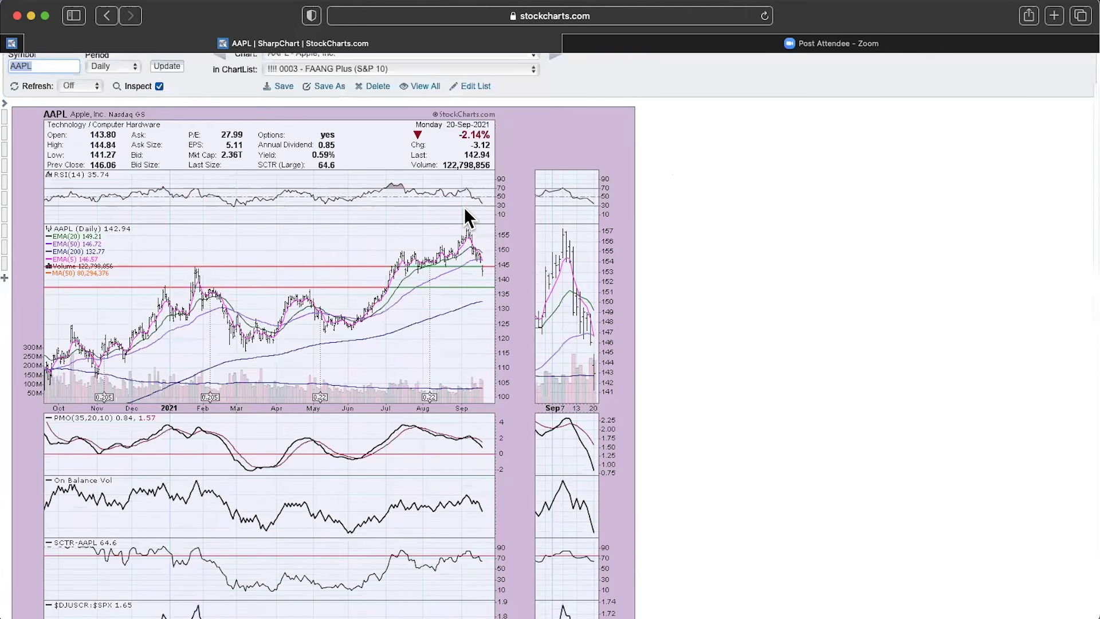
# - Advance to the ADBE chart in the ChartList and scroll through its indicator panels
pyautogui.press('Down')
pyautogui.scroll(-4, 487, 206)
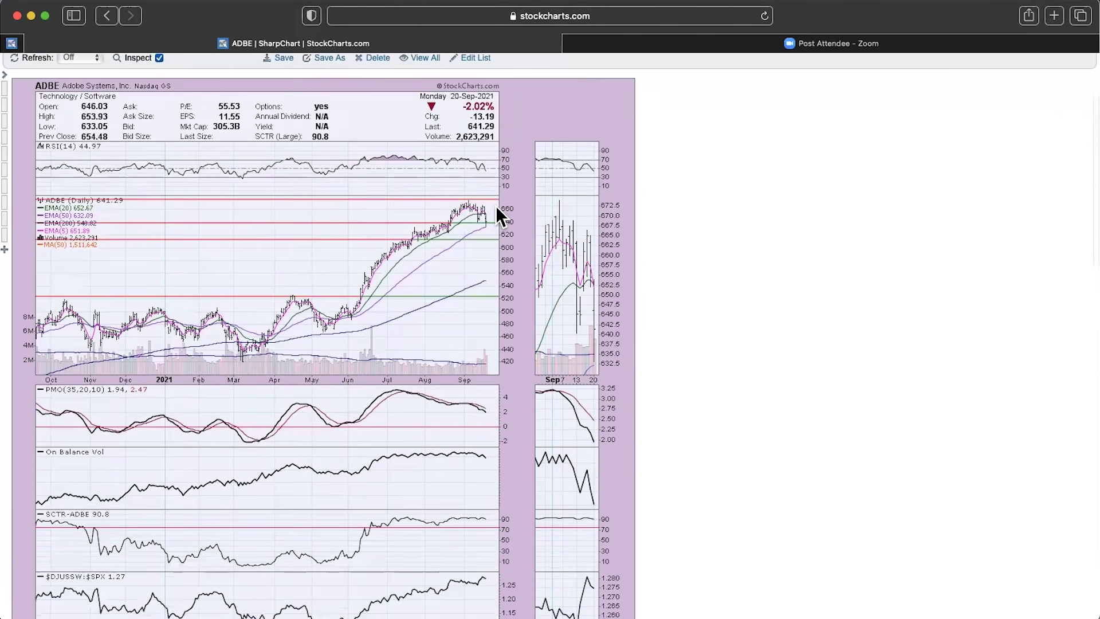
pyautogui.scroll(-1, 496, 208)
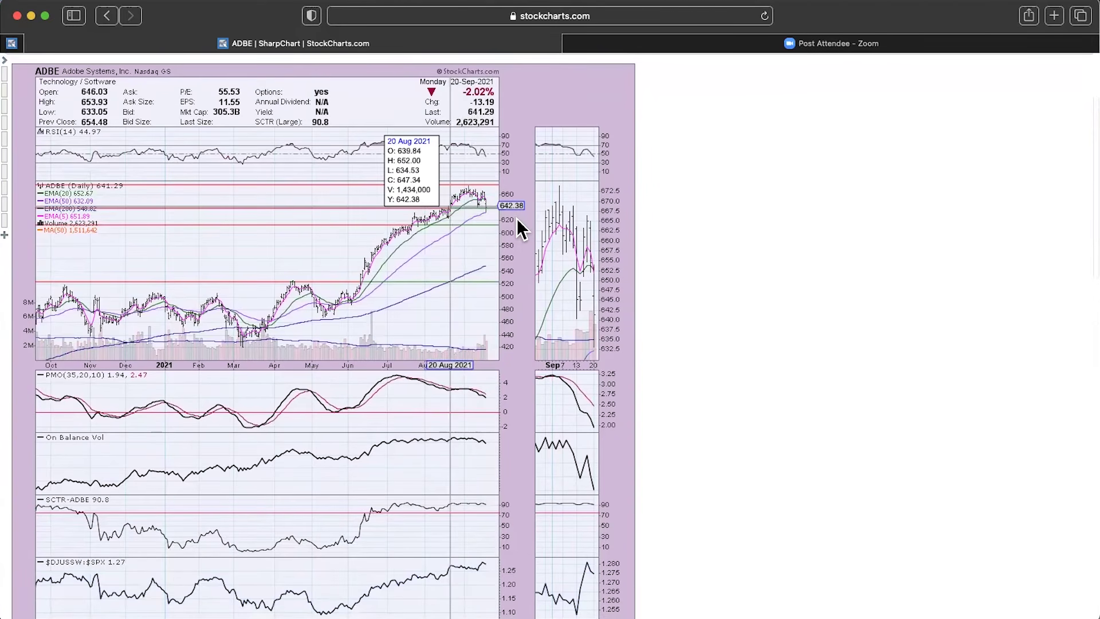
pyautogui.scroll(-3, 517, 218)
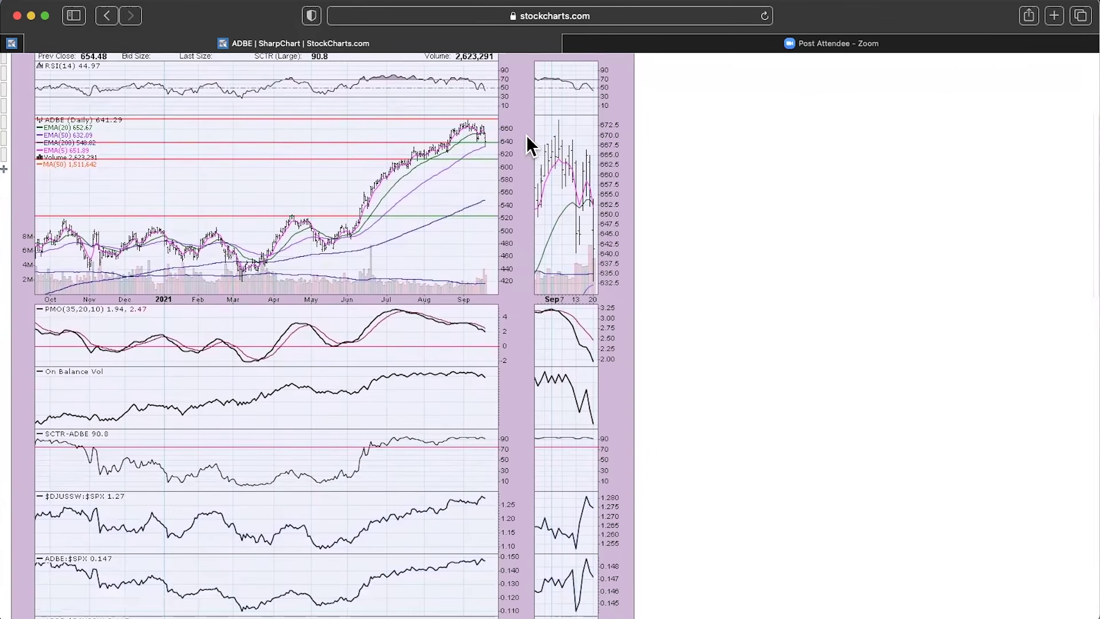
pyautogui.scroll(-4, 526, 143)
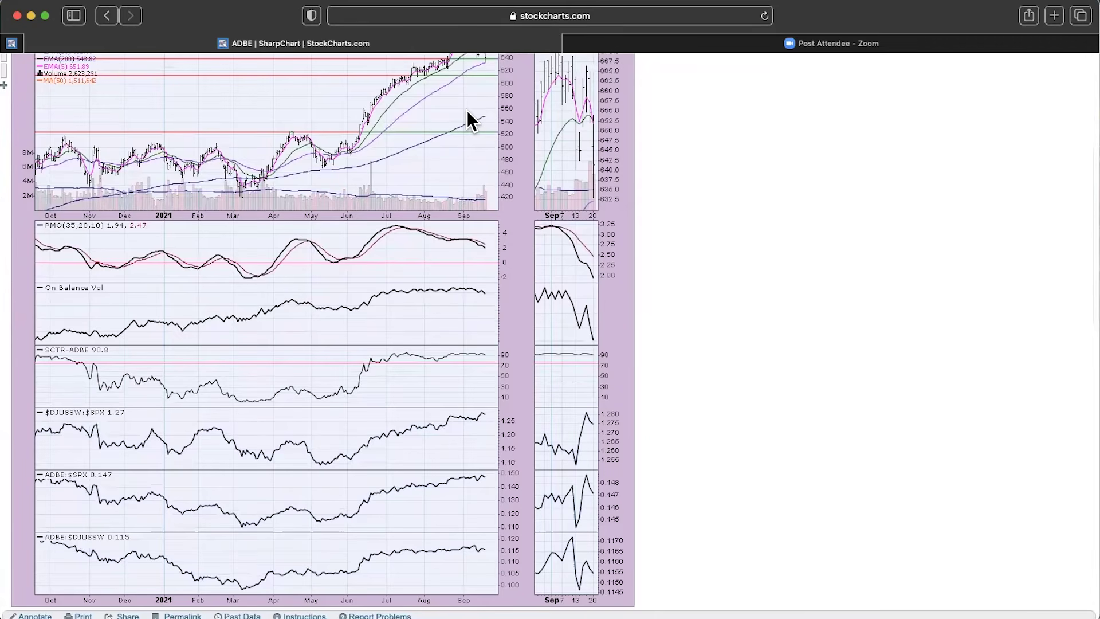
pyautogui.scroll(12, 470, 120)
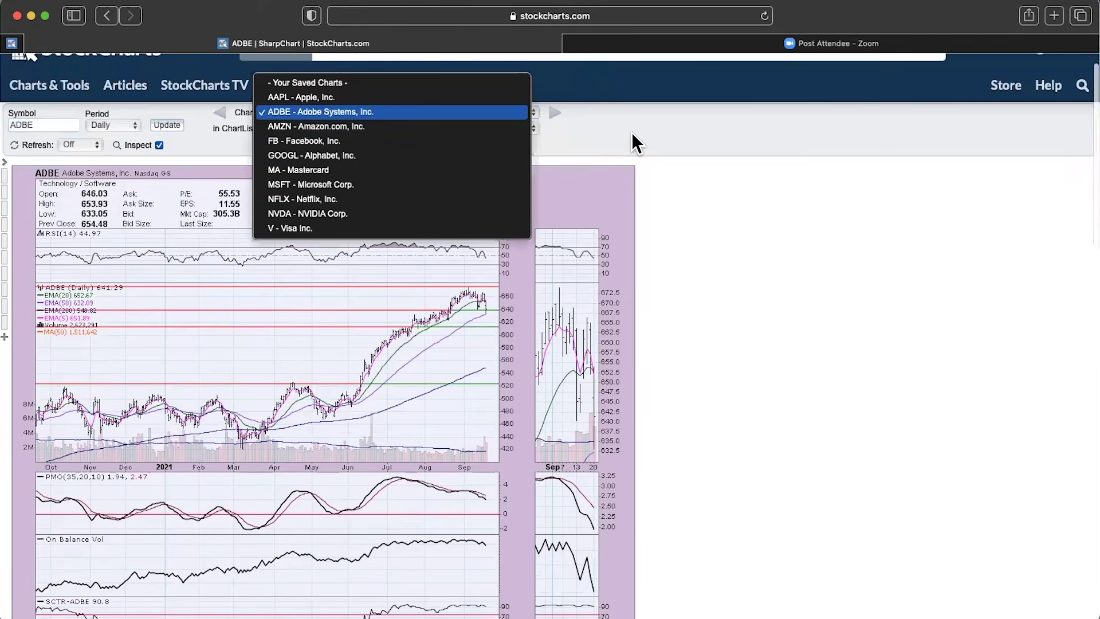
# - Load the AMZN - Amazon.com, Inc. chart and scroll through its panels (last 3355.73, SCTR 51.0)
pyautogui.press('Down')
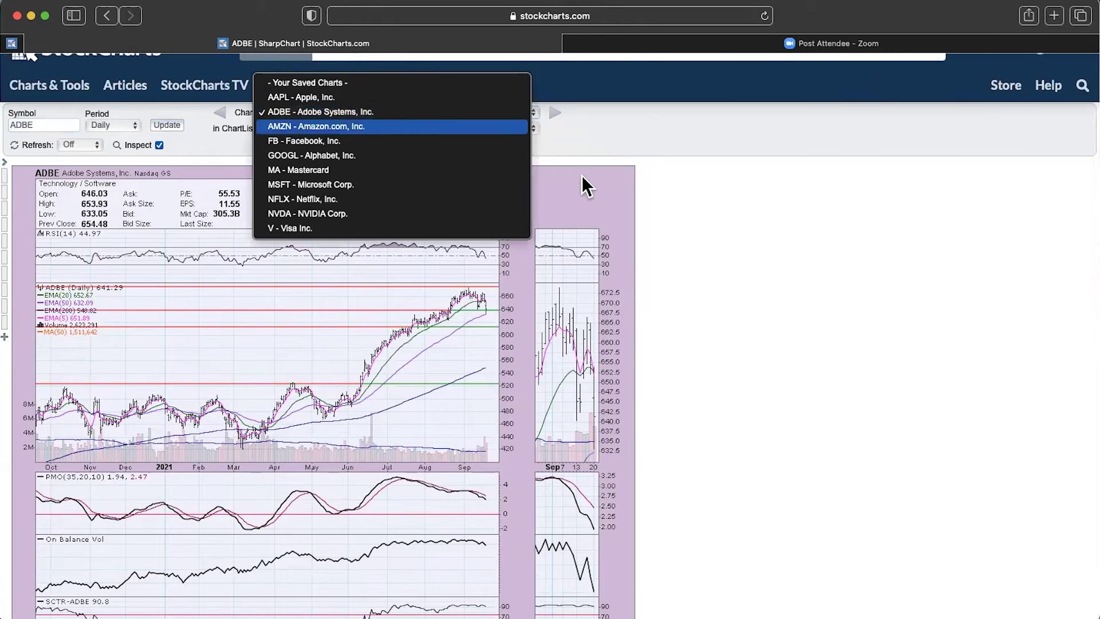
pyautogui.press('Return')
pyautogui.scroll(-3, 498, 355)
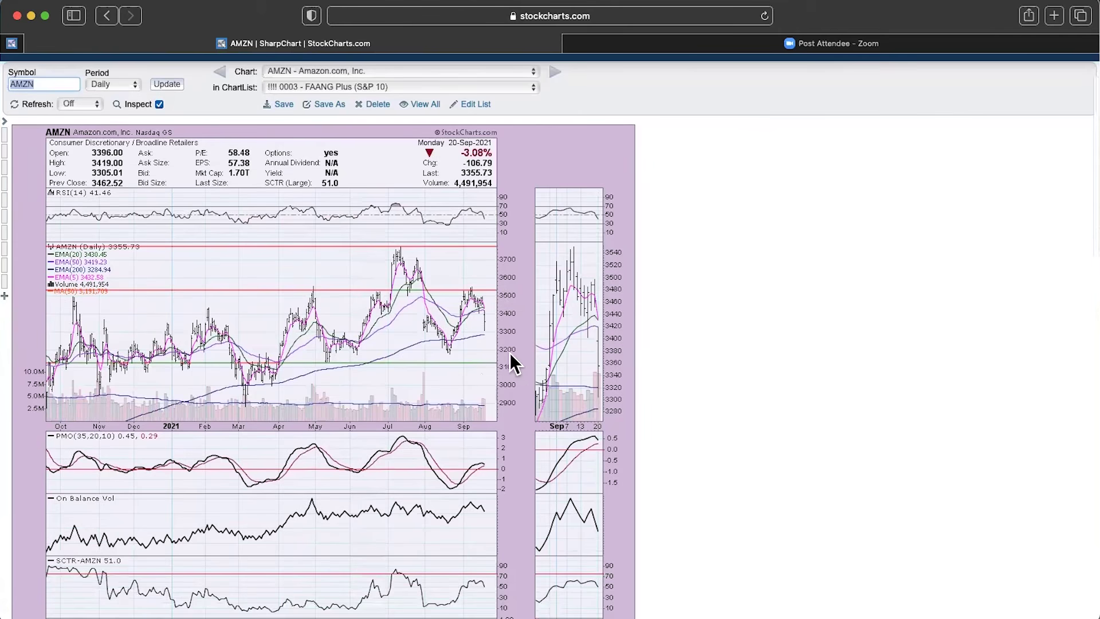
pyautogui.scroll(-5, 498, 359)
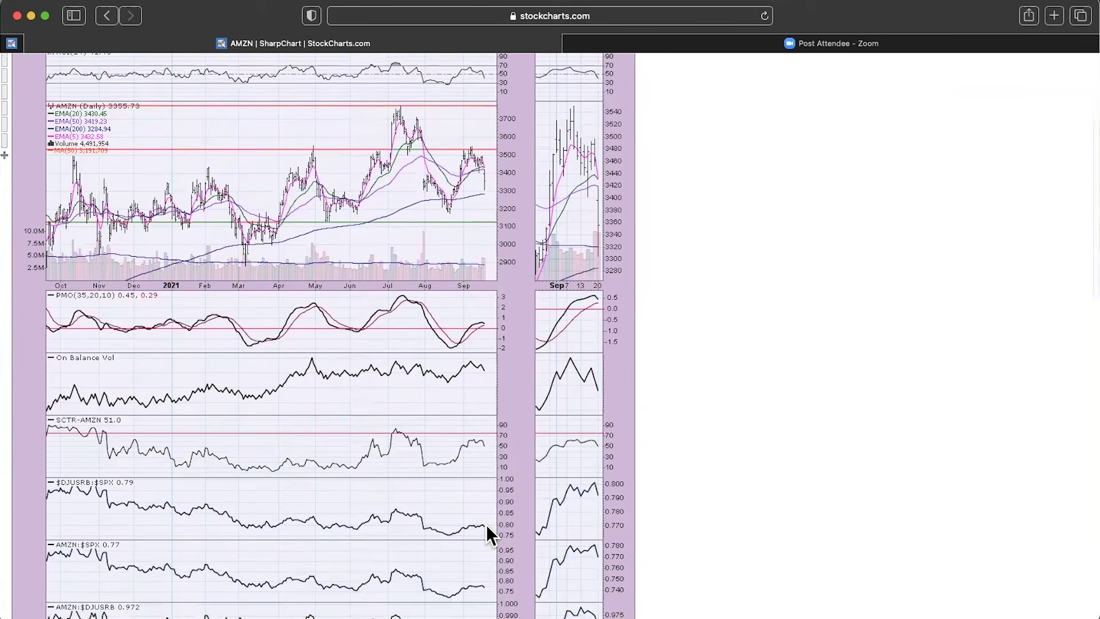
pyautogui.scroll(-2, 486, 530)
pyautogui.scroll(-1, 464, 517)
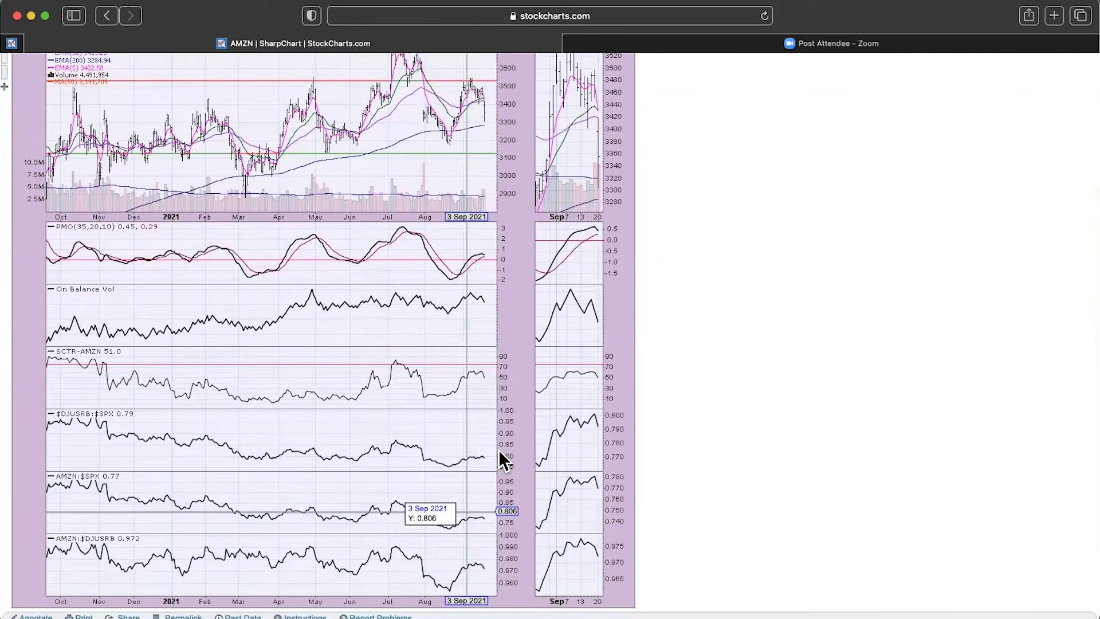
pyautogui.scroll(1, 514, 455)
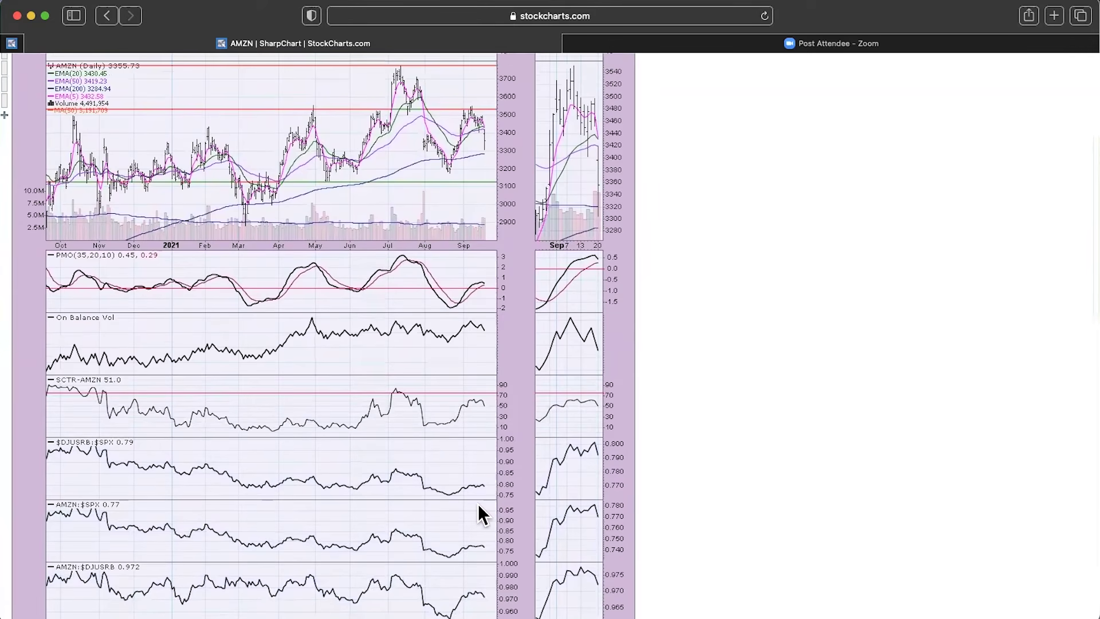
pyautogui.scroll(-2, 459, 561)
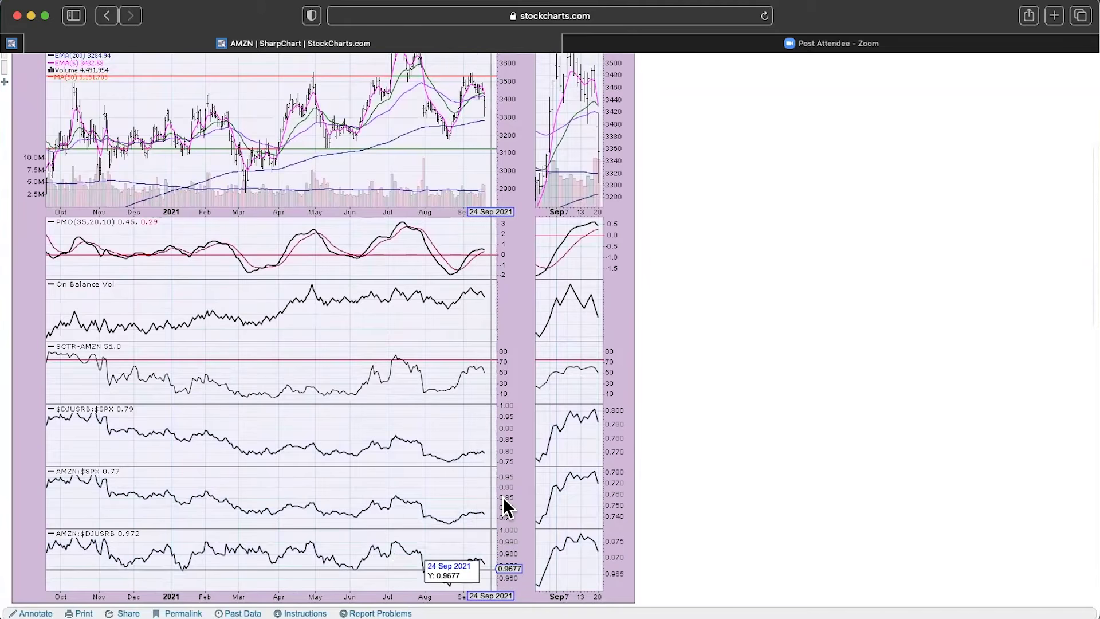
pyautogui.scroll(5, 521, 381)
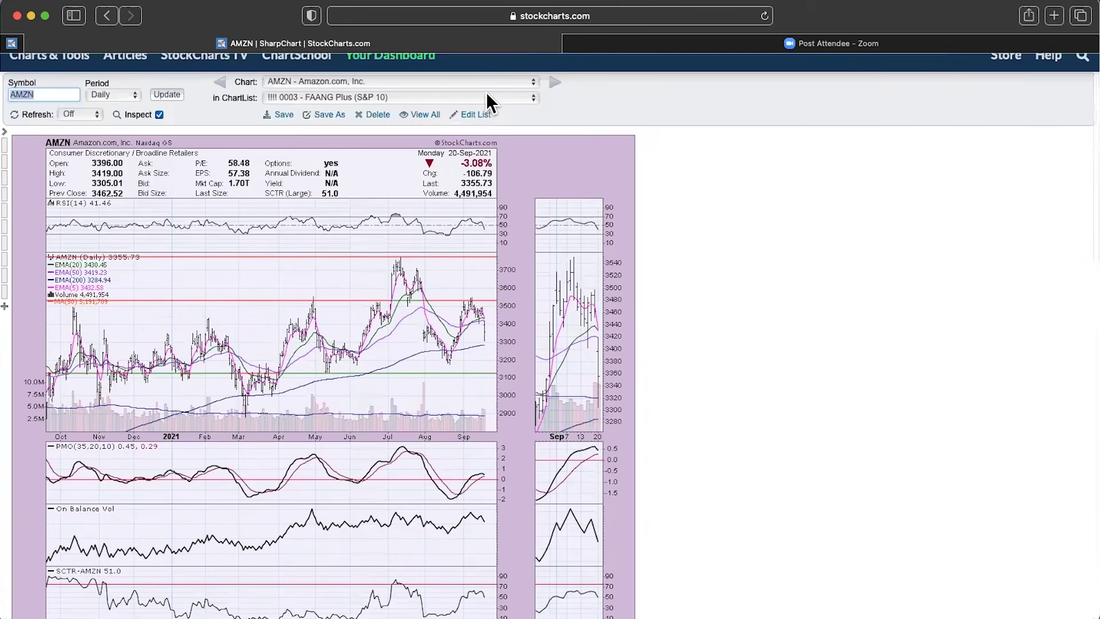
pyautogui.scroll(1, 486, 92)
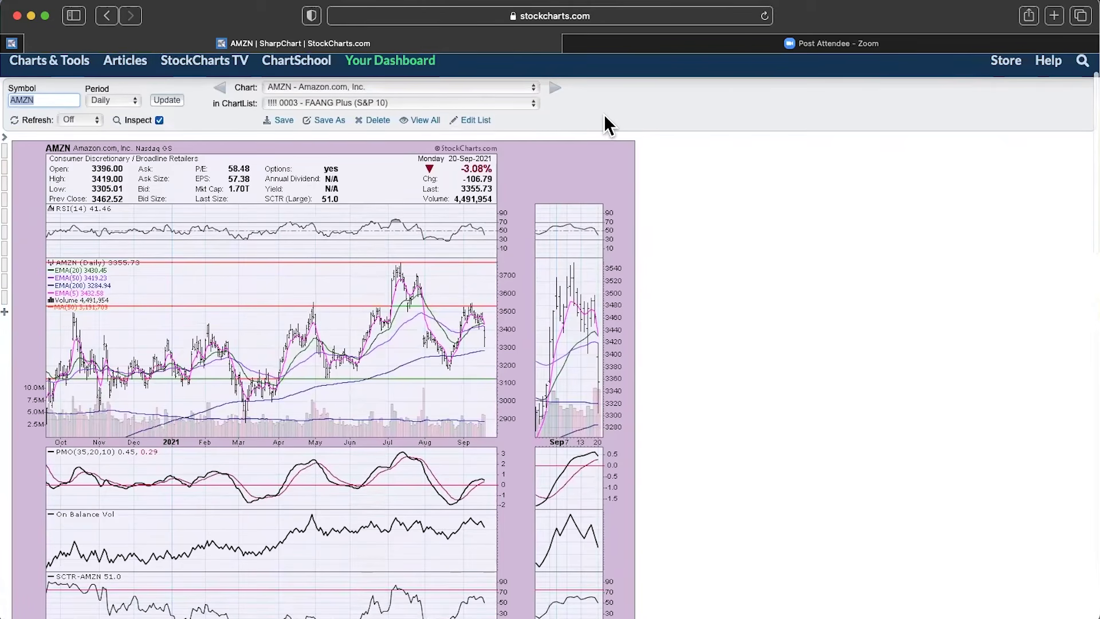
# - Load the FB - Facebook, Inc. chart with its trend channel and scroll through its indicators
pyautogui.press('space')
pyautogui.press('Down')
pyautogui.press('Return')
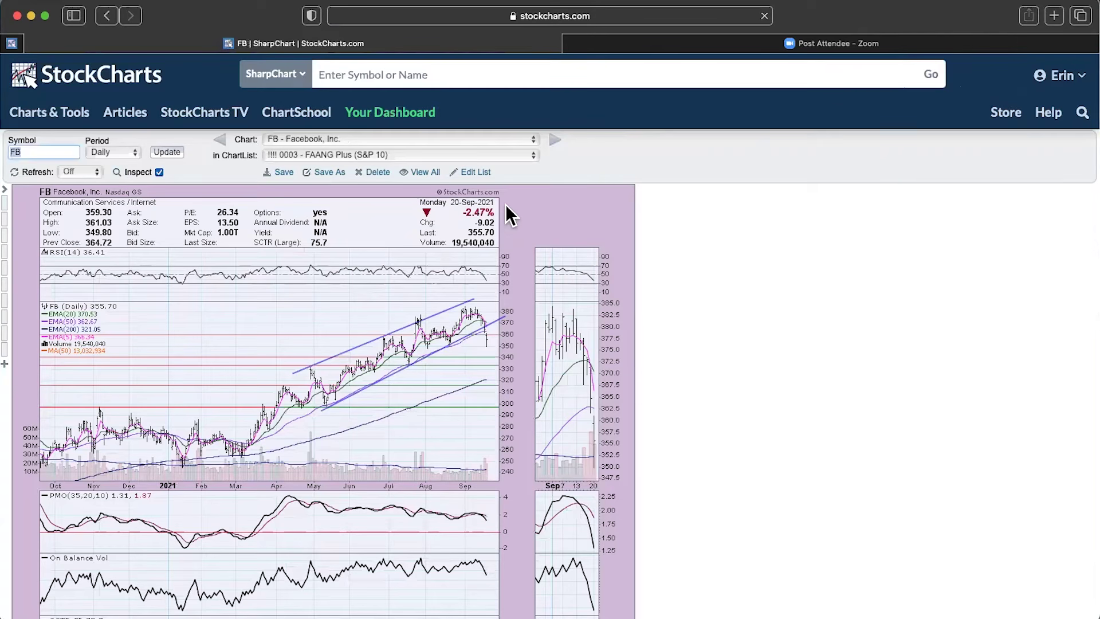
pyautogui.scroll(-3, 575, 309)
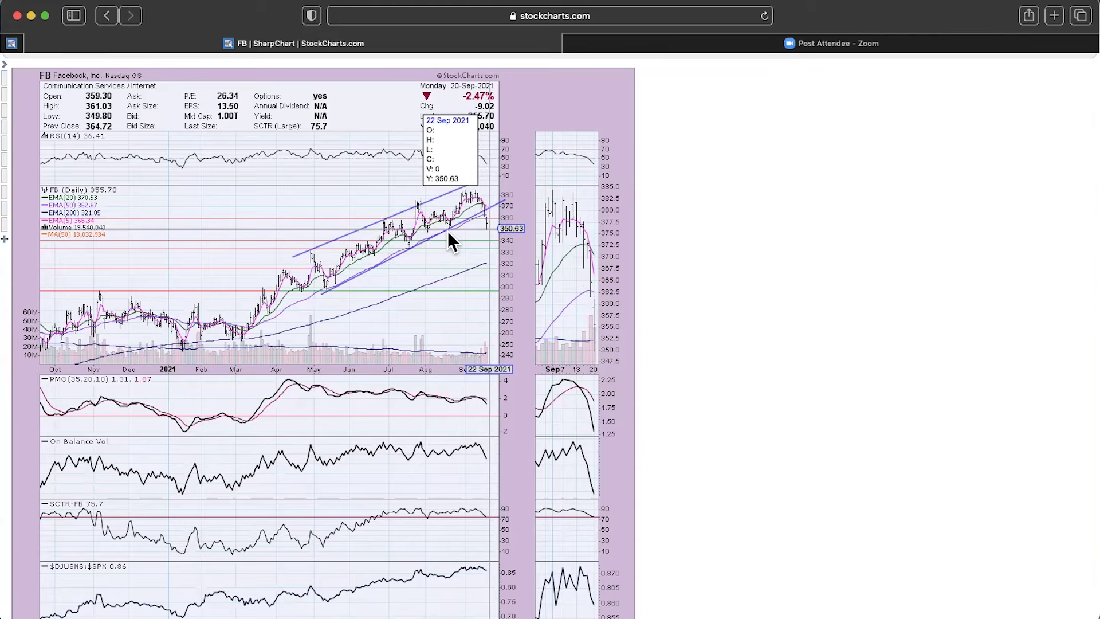
pyautogui.scroll(-1, 521, 230)
pyautogui.scroll(-4, 521, 230)
pyautogui.scroll(-4, 464, 555)
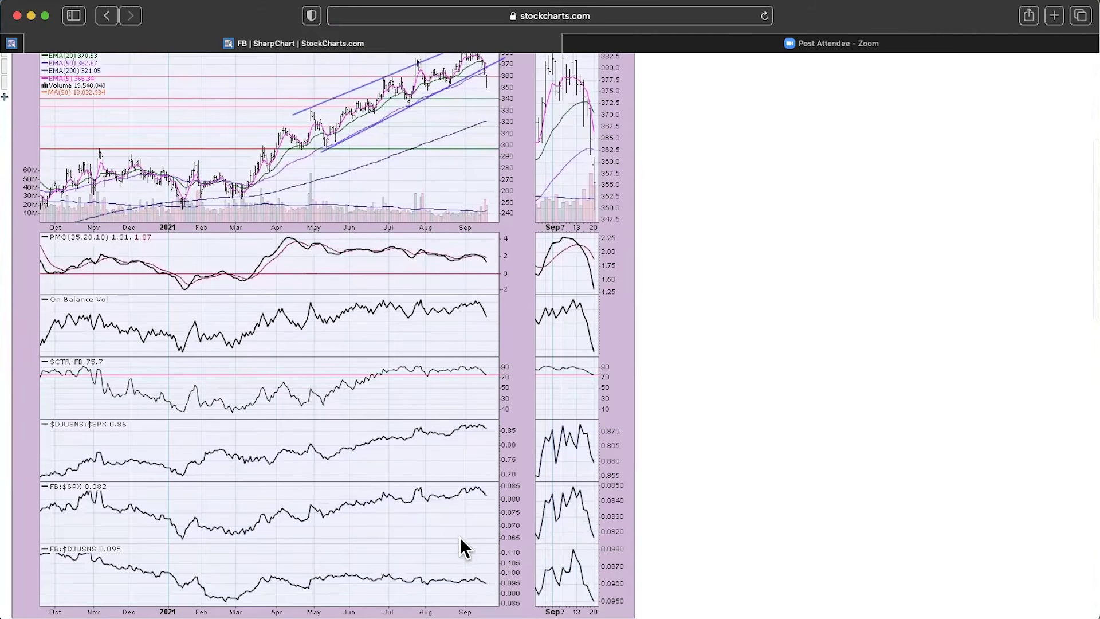
pyautogui.scroll(-2, 490, 425)
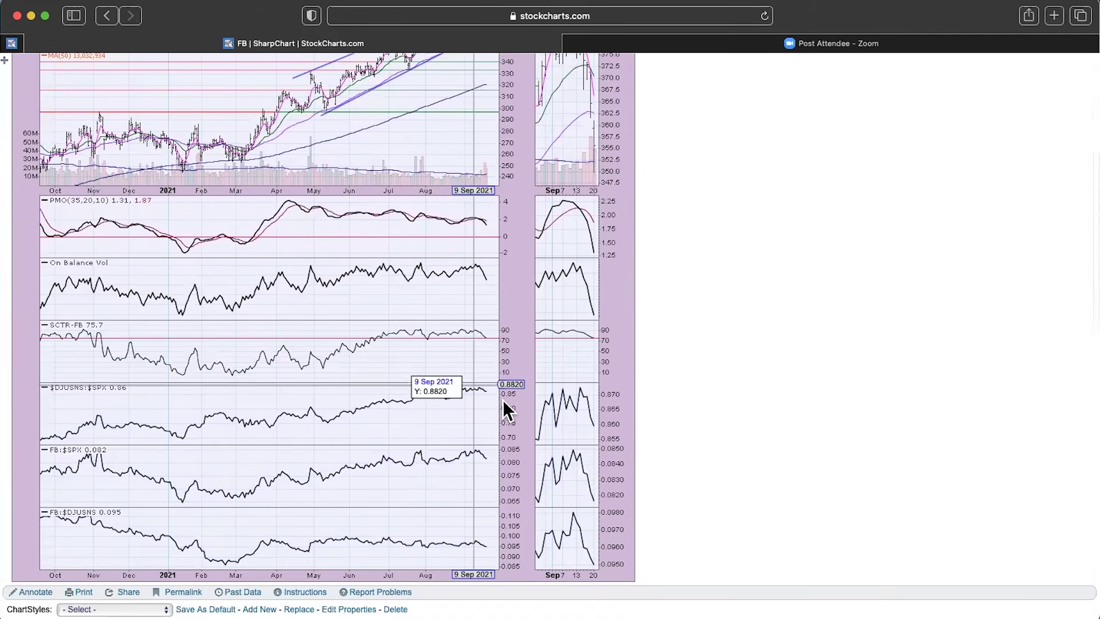
pyautogui.scroll(10, 449, 109)
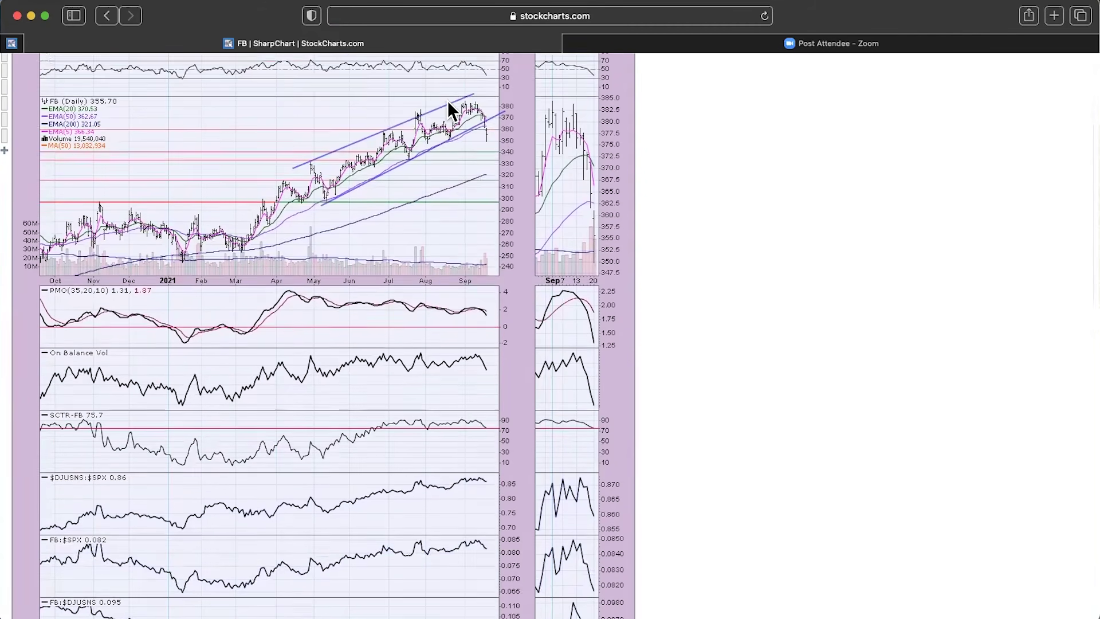
pyautogui.scroll(4, 621, 127)
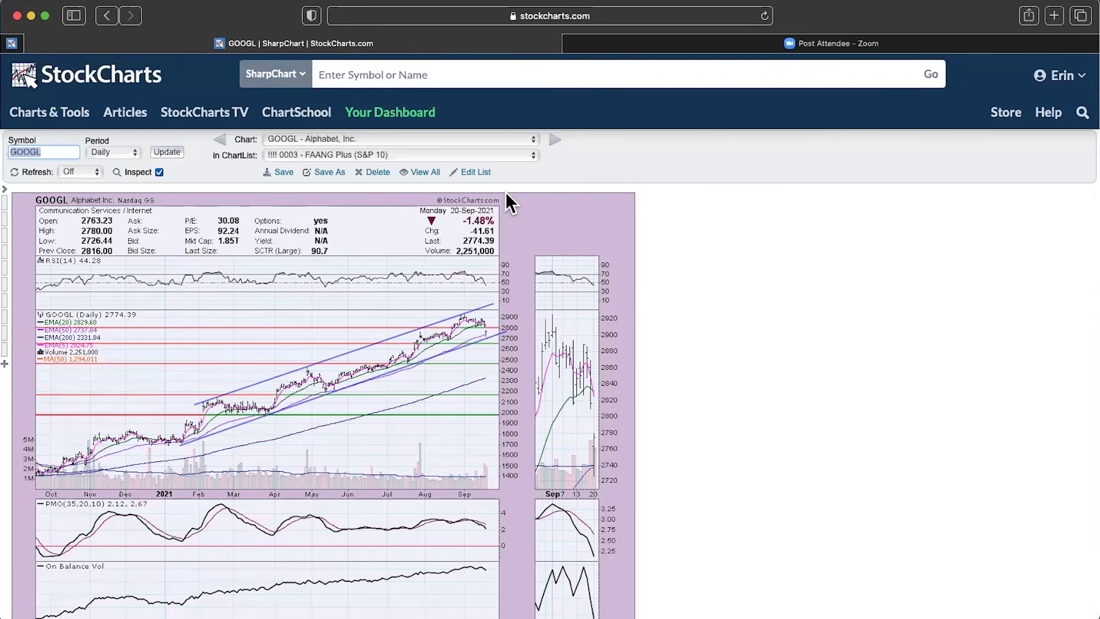
# - Review the GOOGL chart's lower panels, with RSI(14) at 44.28 and PMO at 2.12
pyautogui.scroll(-4, 506, 198)
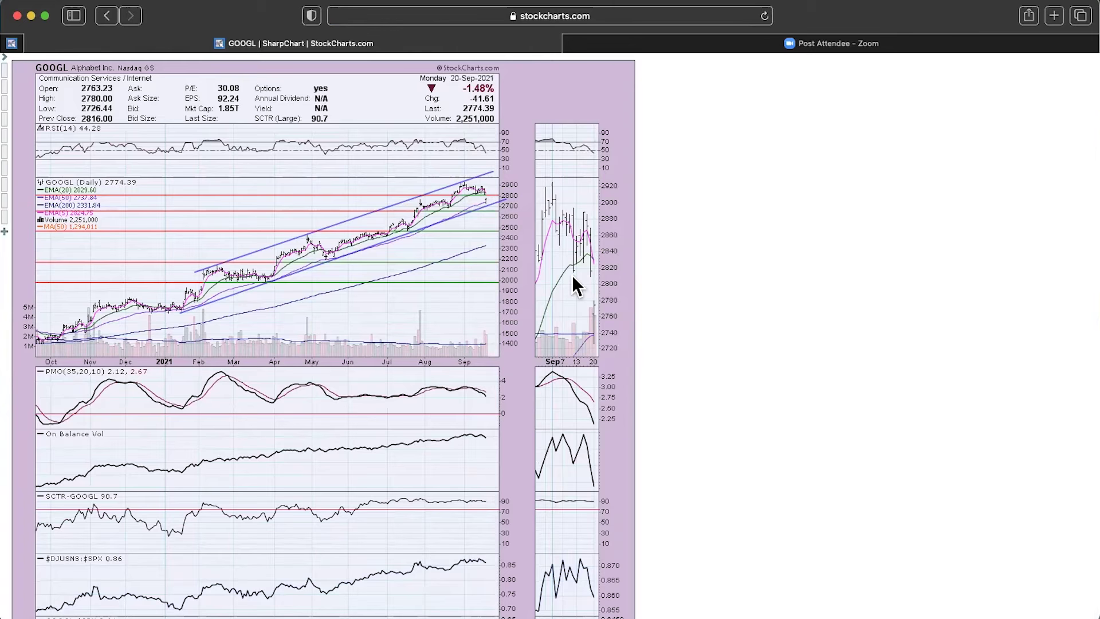
pyautogui.scroll(2, 395, 166)
pyautogui.click(386, 78)
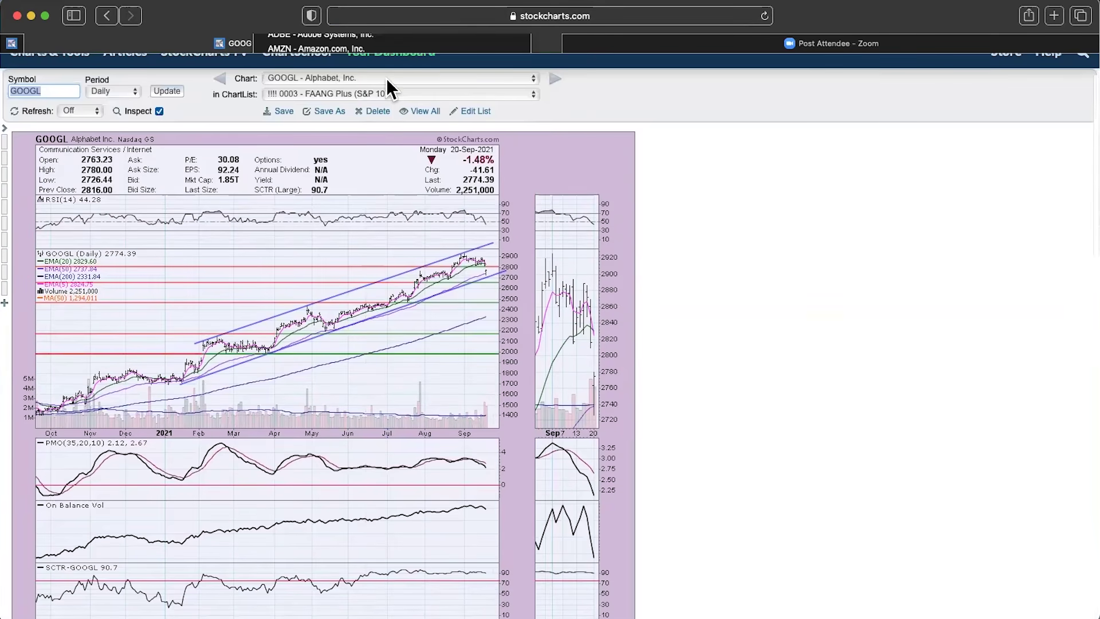
# - Load the MA - Mastercard chart and scroll through its indicator panels (last 339.69, SCTR 20.2)
pyautogui.click(386, 91)
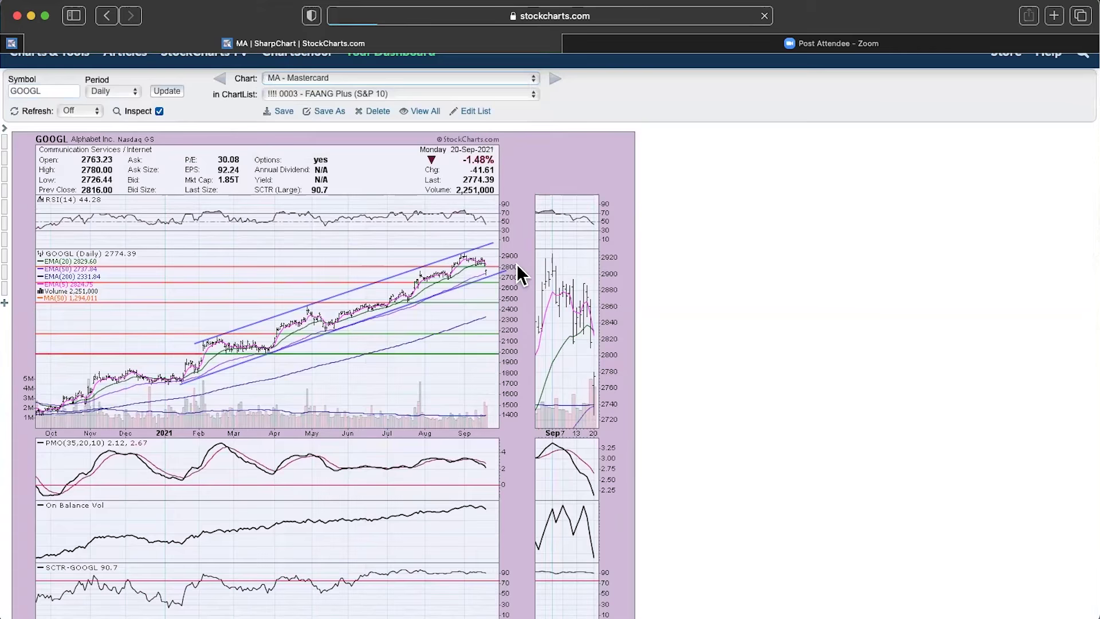
pyautogui.scroll(-2, 471, 265)
pyautogui.scroll(-1, 473, 269)
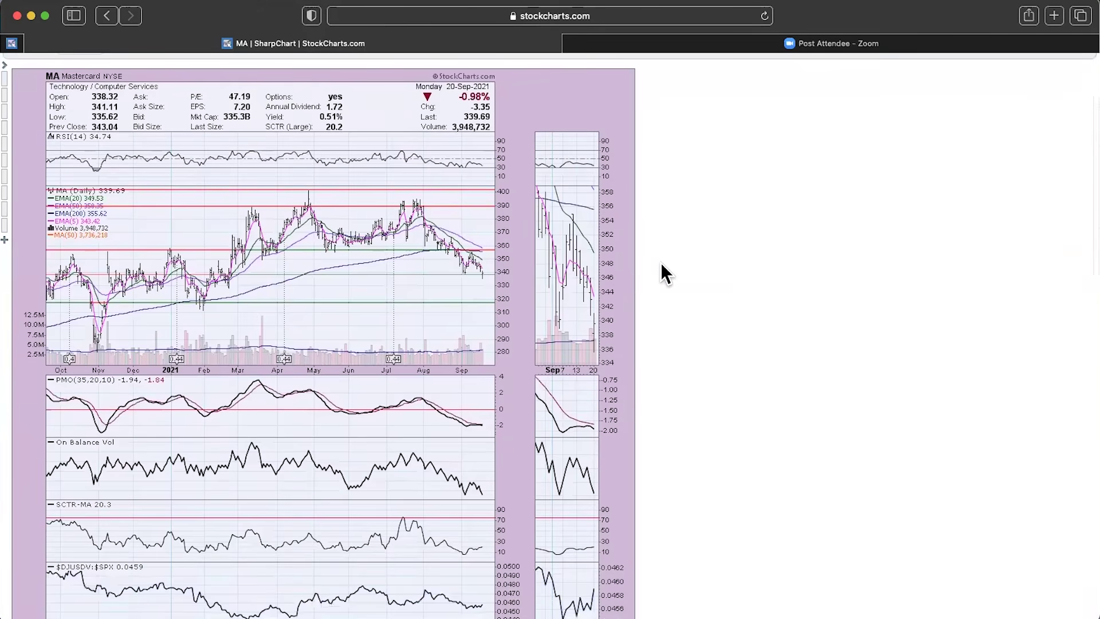
pyautogui.scroll(-1, 663, 272)
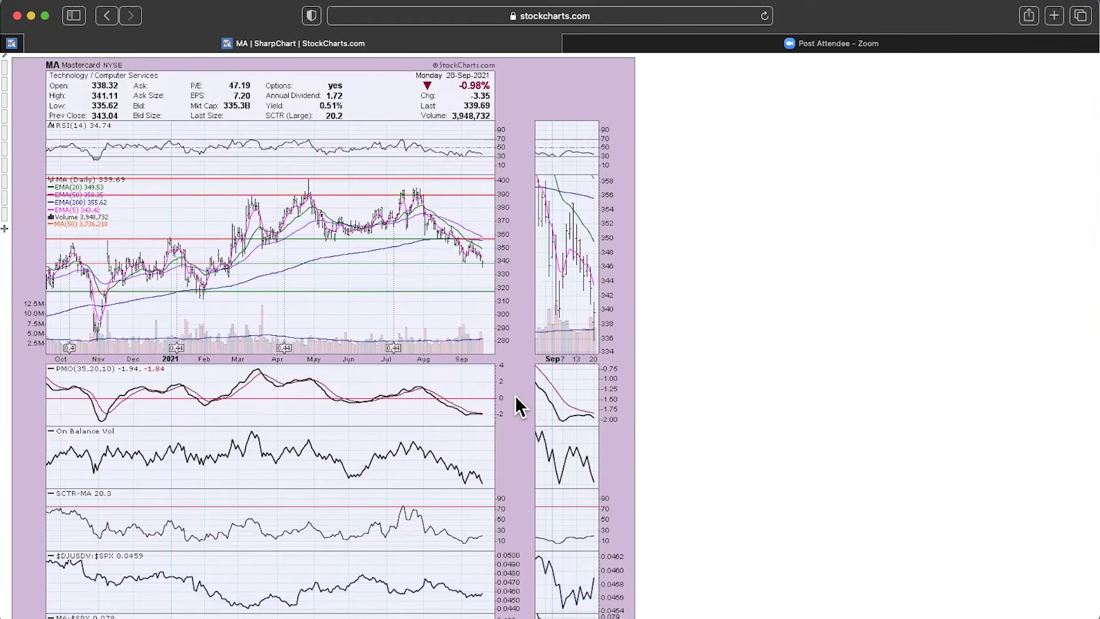
pyautogui.scroll(-5, 516, 397)
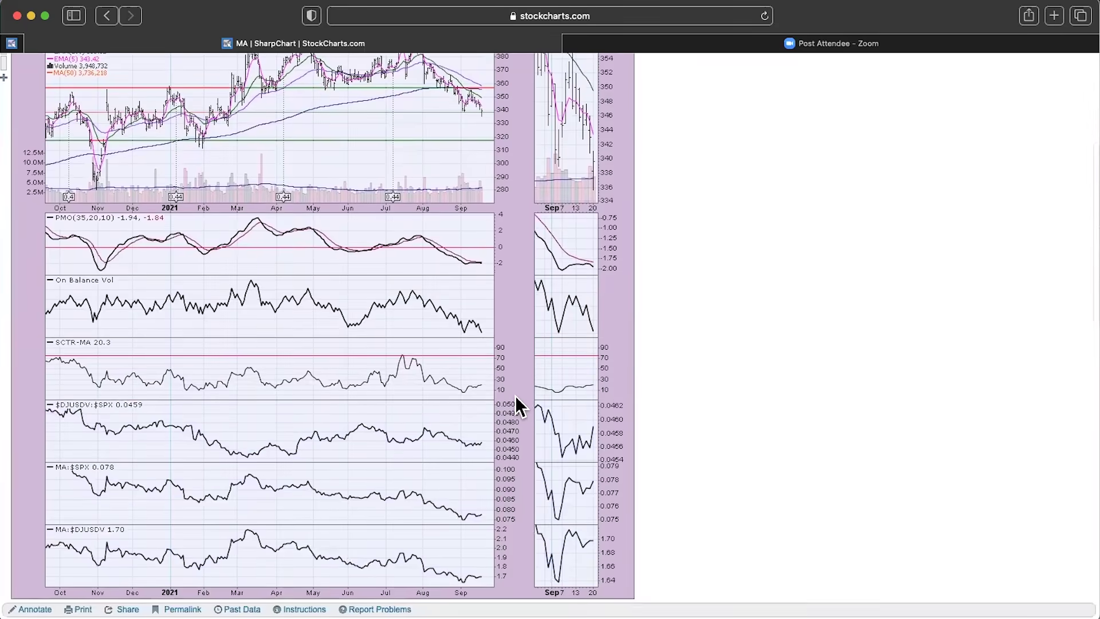
pyautogui.scroll(2, 518, 401)
pyautogui.scroll(4, 514, 389)
pyautogui.scroll(2, 647, 151)
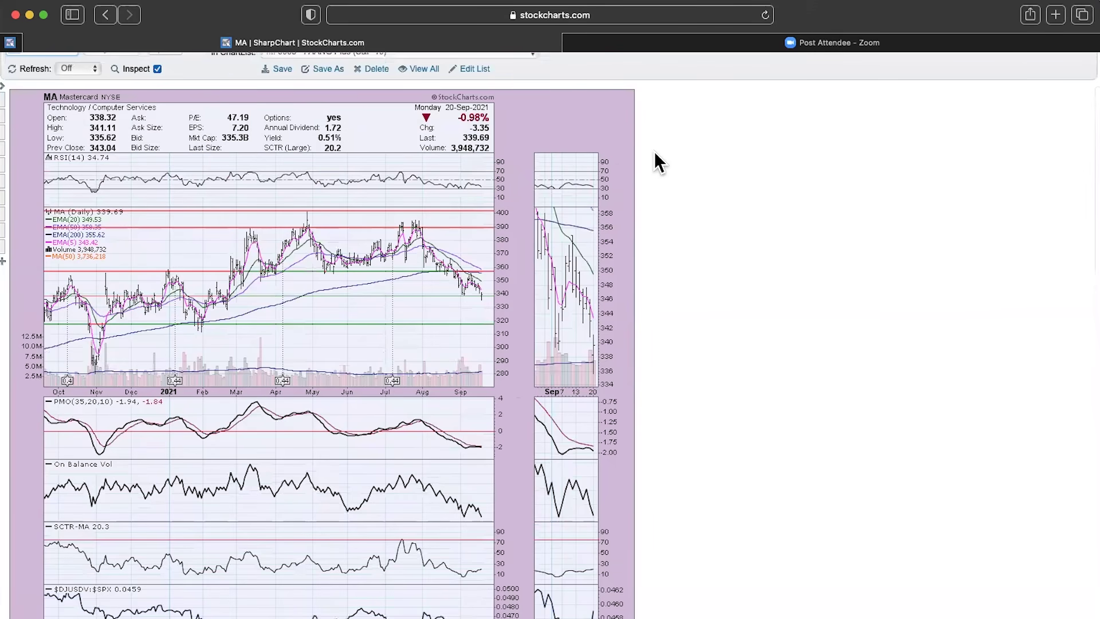
pyautogui.press('Right')
pyautogui.scroll(-2, 649, 154)
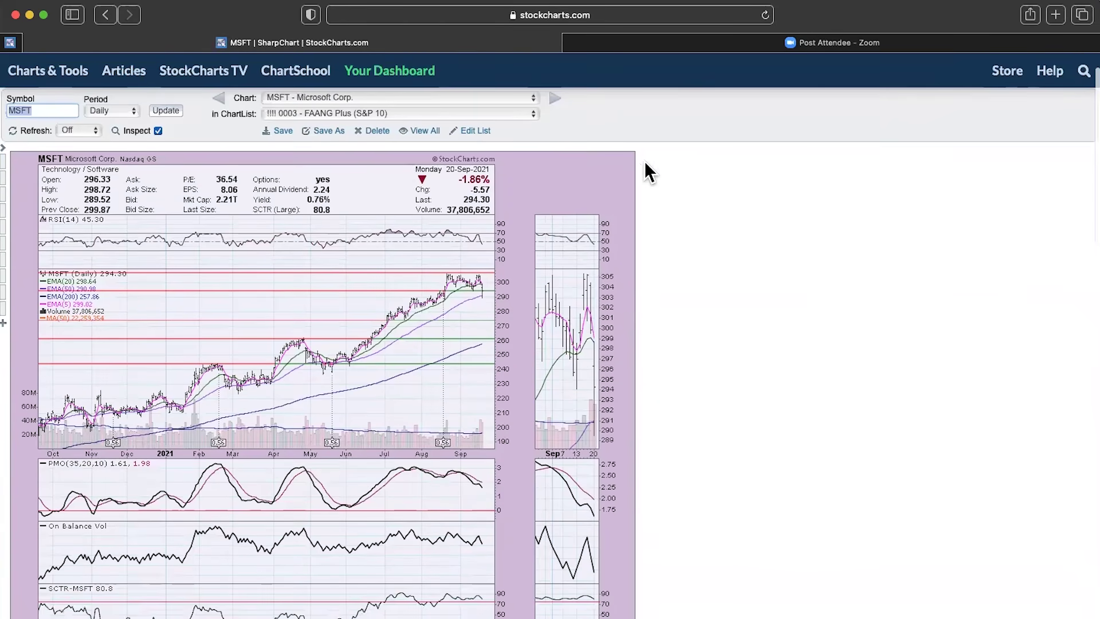
pyautogui.scroll(-4, 640, 165)
pyautogui.moveTo(460, 195)
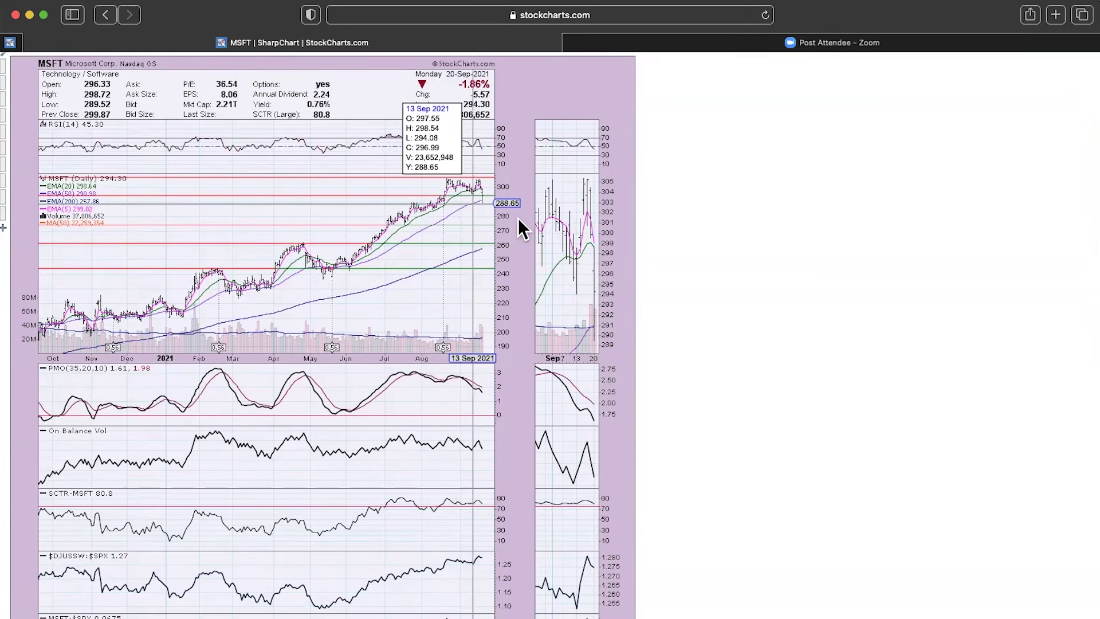
pyautogui.moveTo(505, 195)
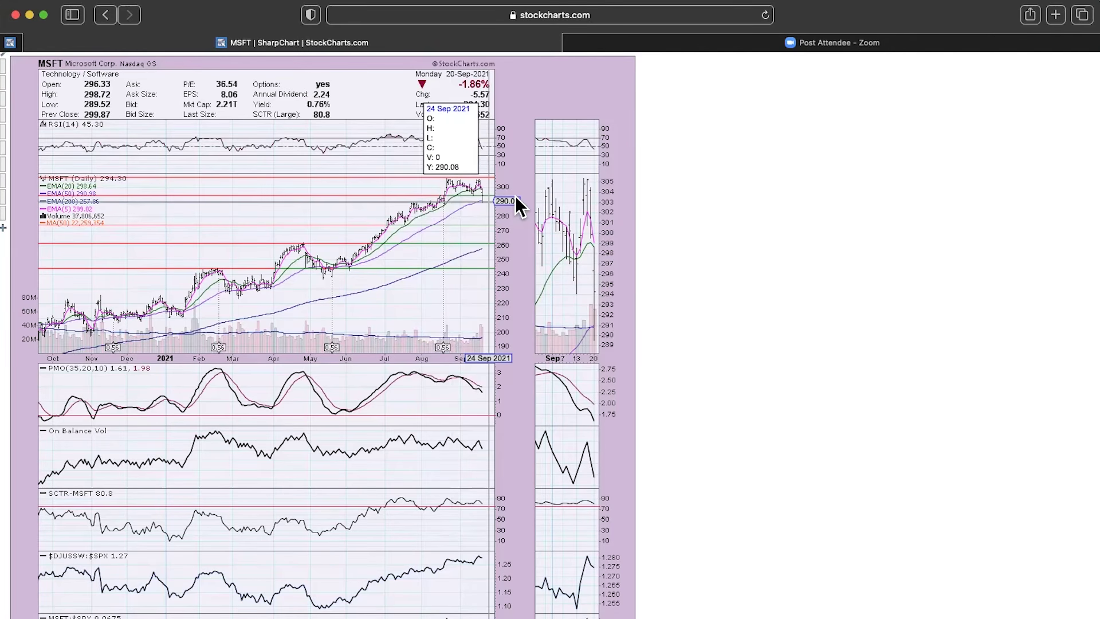
pyautogui.scroll(-2, 515, 195)
pyautogui.scroll(-2, 544, 86)
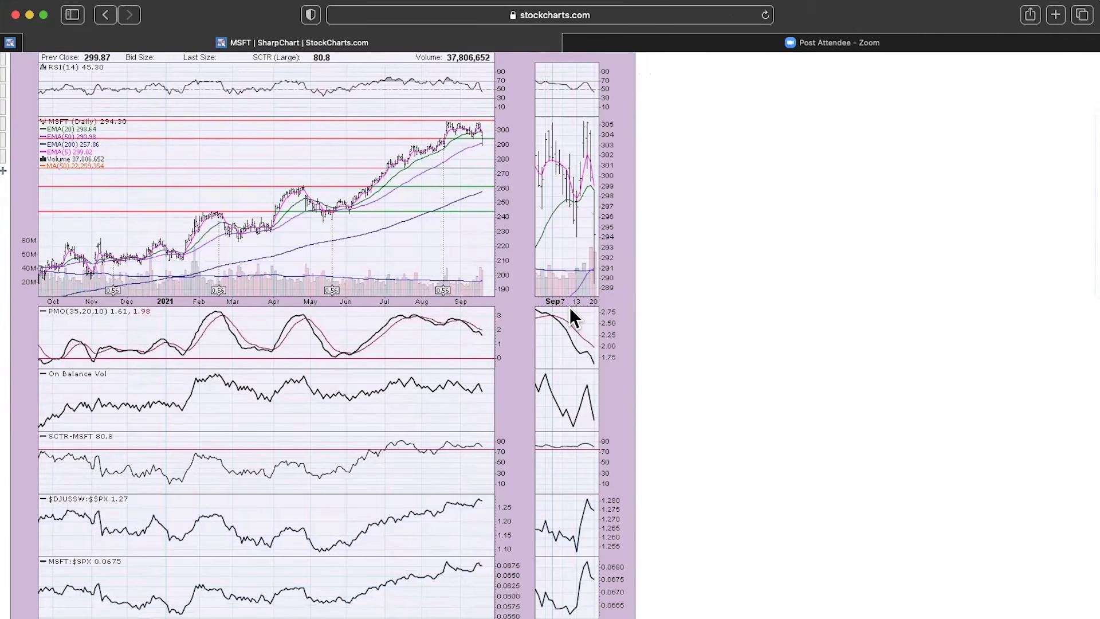
pyautogui.scroll(-2, 590, 340)
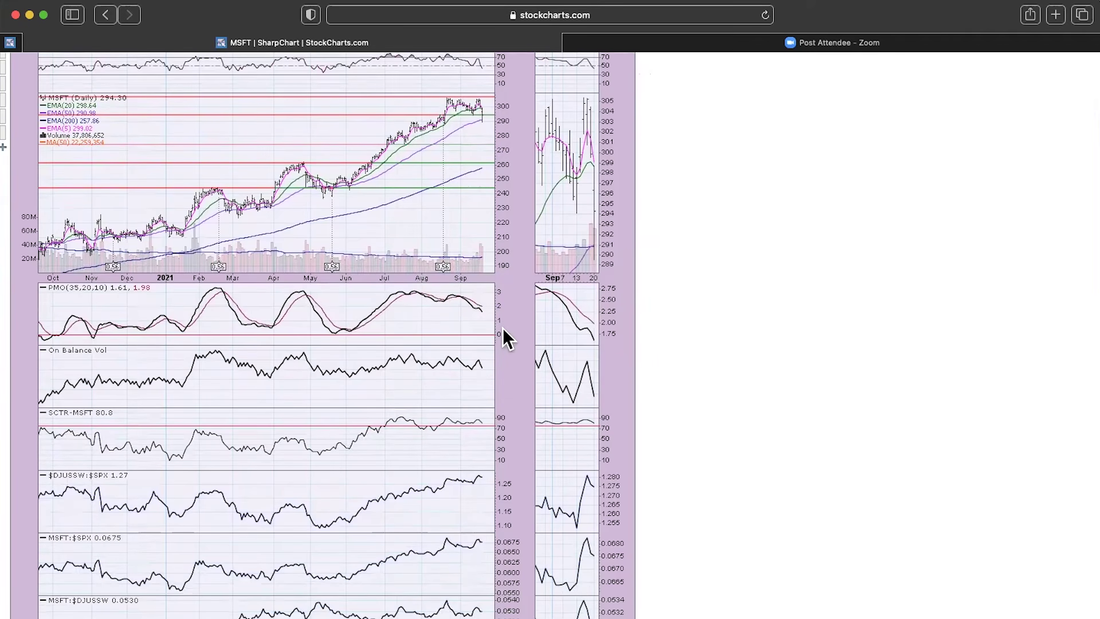
pyautogui.scroll(-4, 482, 355)
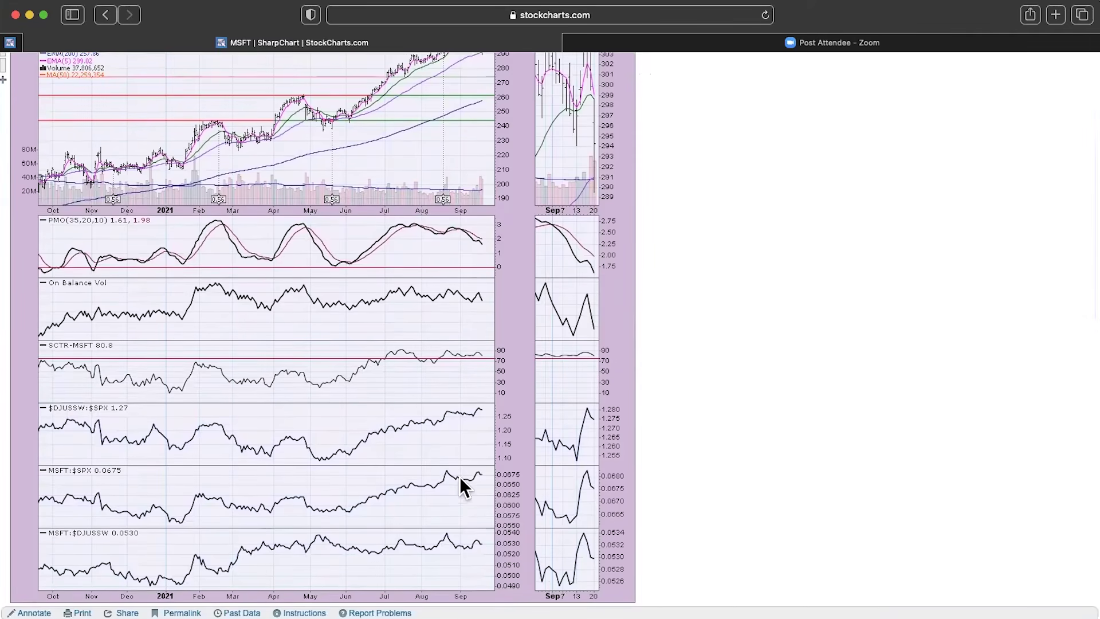
pyautogui.scroll(-1, 493, 490)
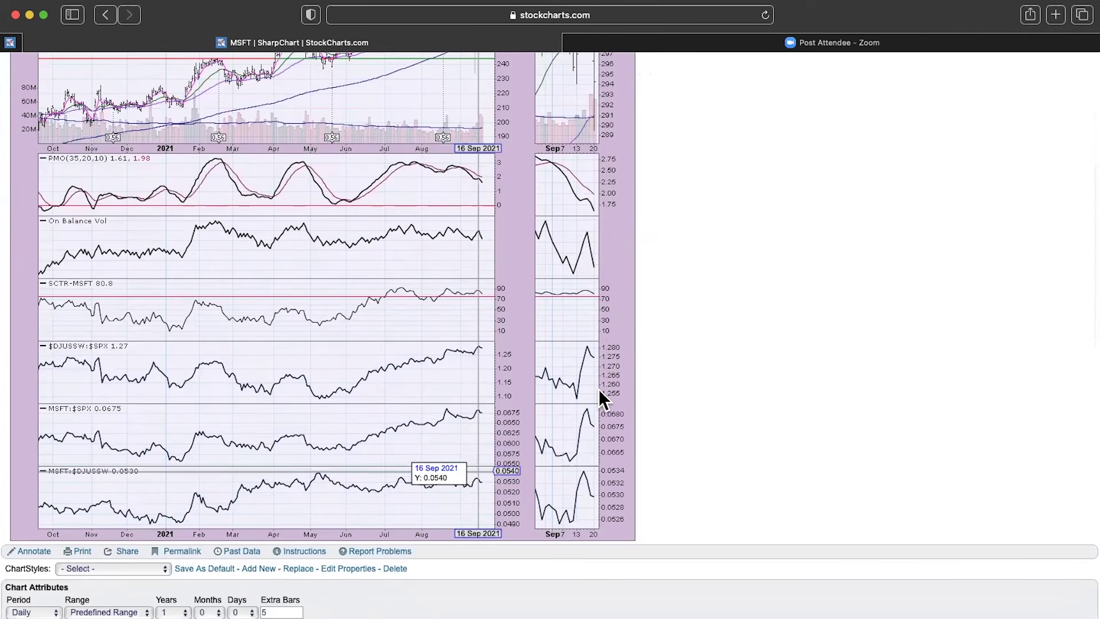
pyautogui.scroll(8, 587, 332)
pyautogui.scroll(2, 695, 155)
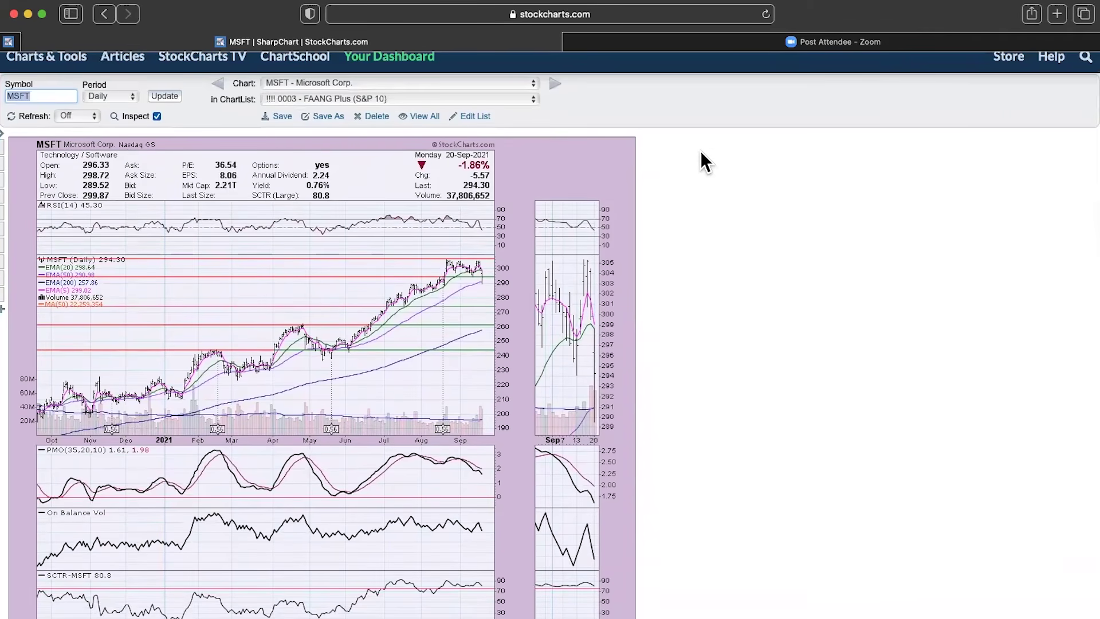
# - Load the NFLX - Netflix, Inc. chart and scroll through its panels and back to the top
pyautogui.press('space')
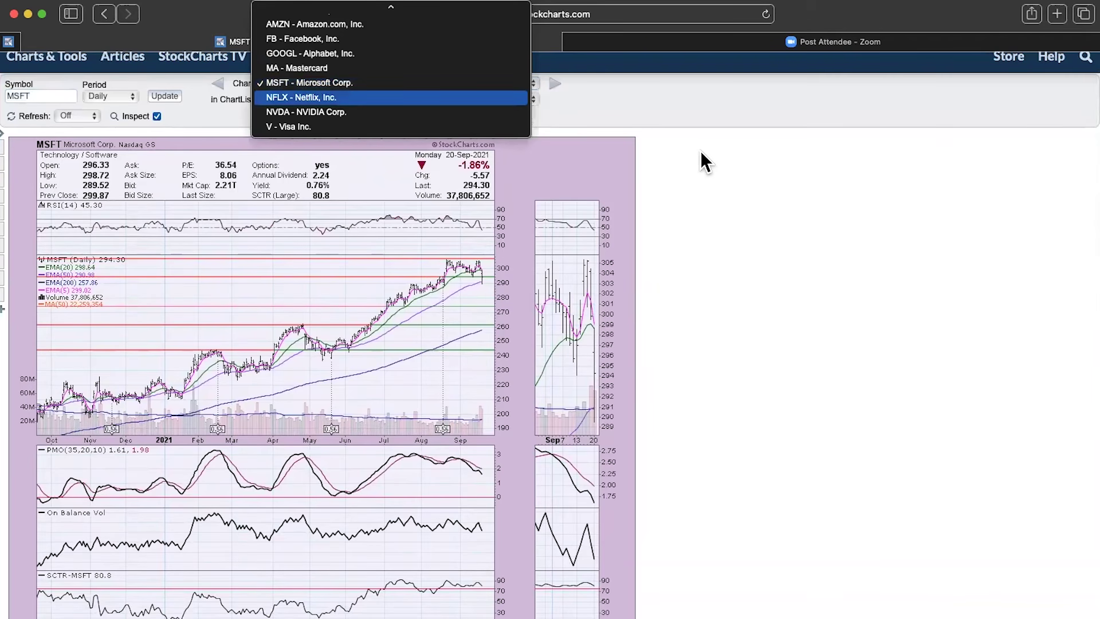
pyautogui.press('Return')
pyautogui.scroll(-3, 675, 167)
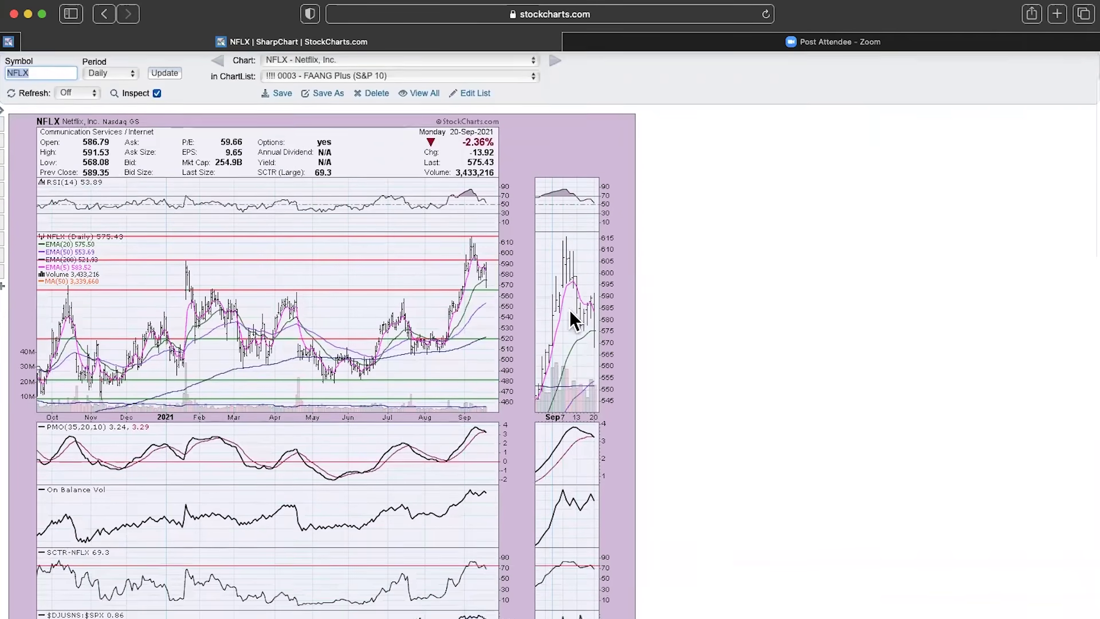
pyautogui.scroll(-1, 587, 325)
pyautogui.scroll(-2, 587, 325)
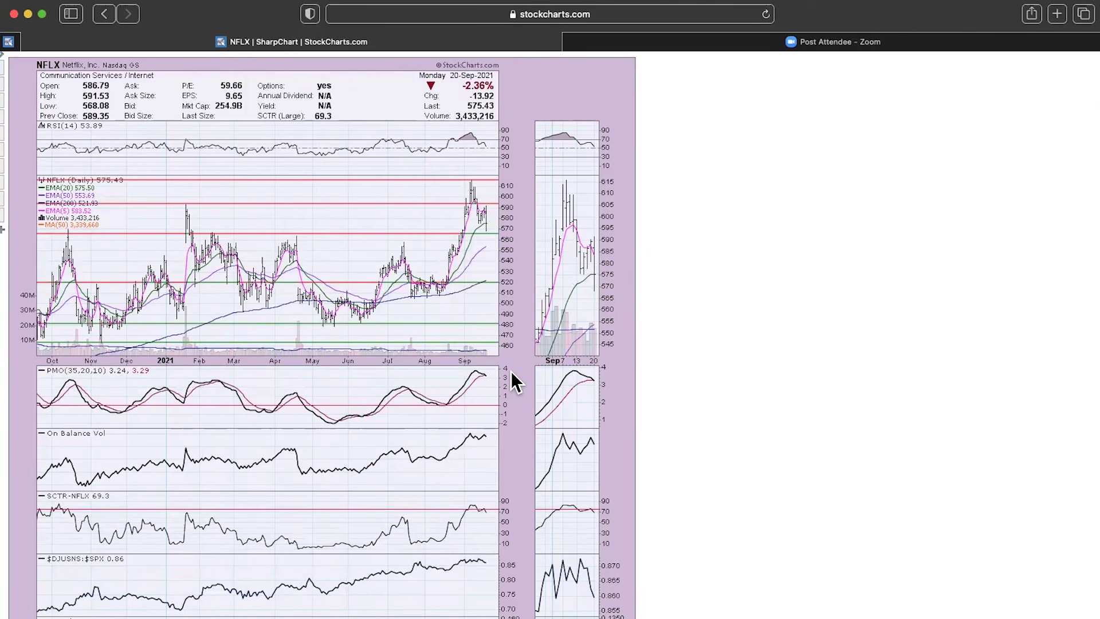
pyautogui.scroll(-3, 511, 371)
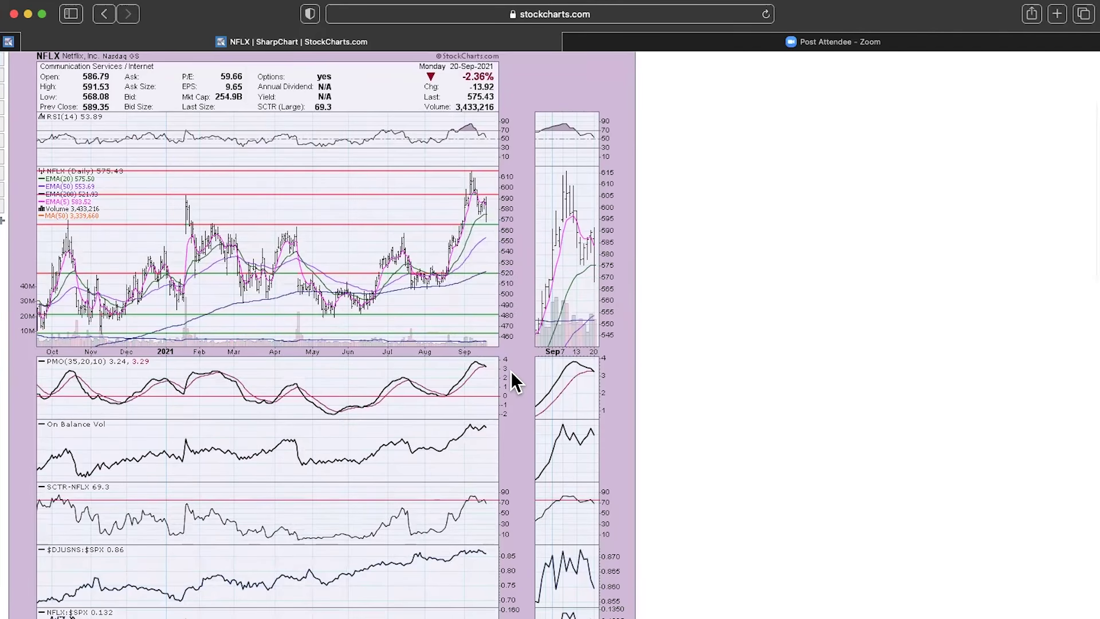
pyautogui.scroll(-3, 511, 372)
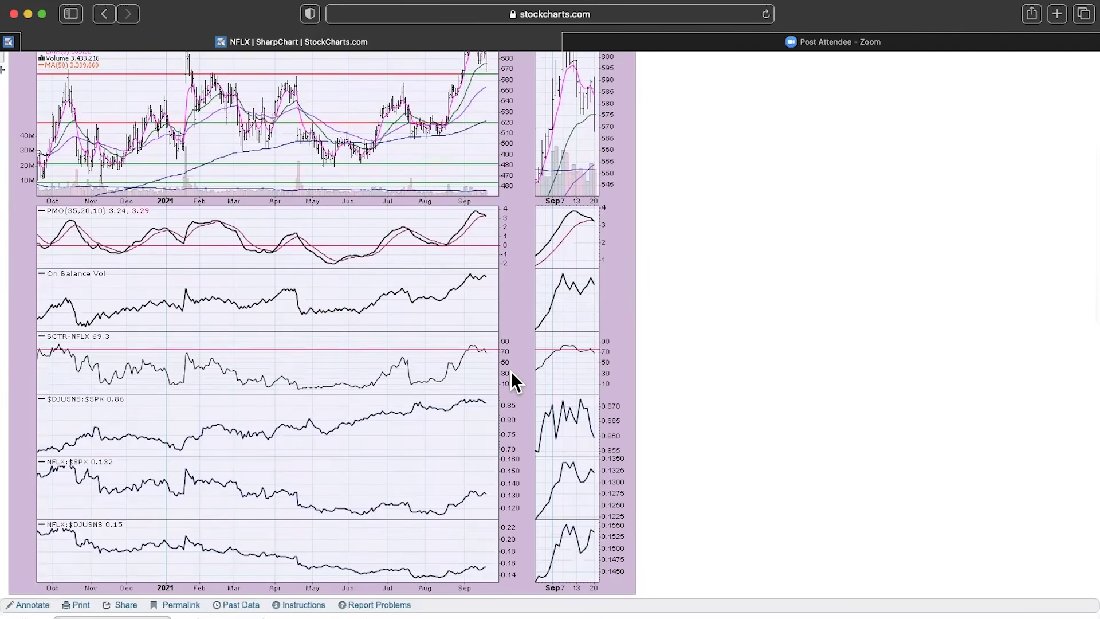
pyautogui.scroll(3, 469, 98)
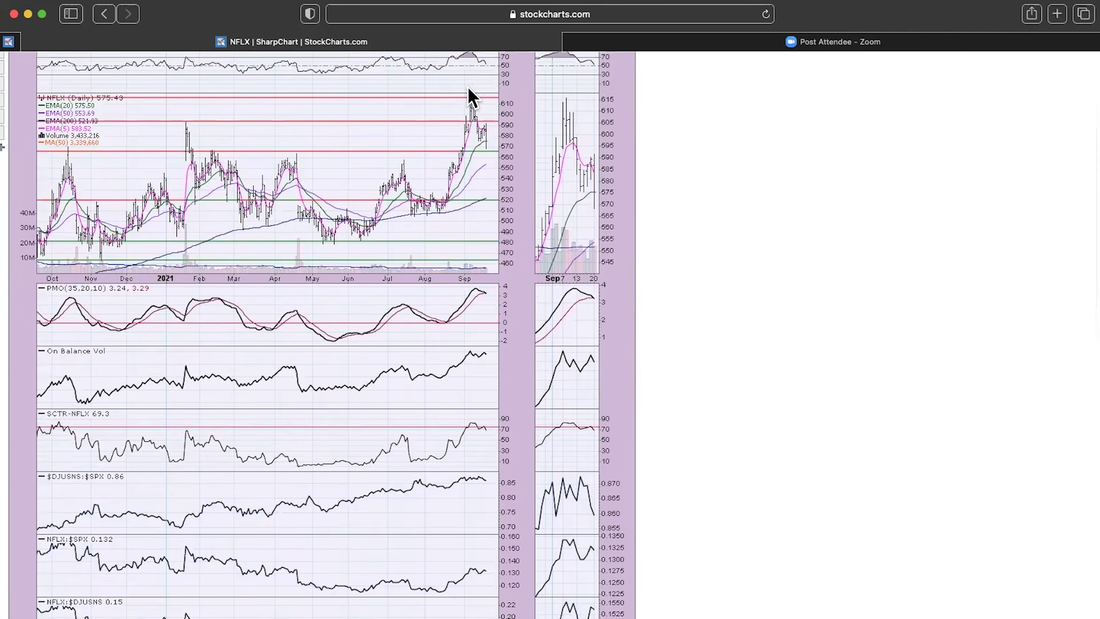
pyautogui.scroll(5, 467, 87)
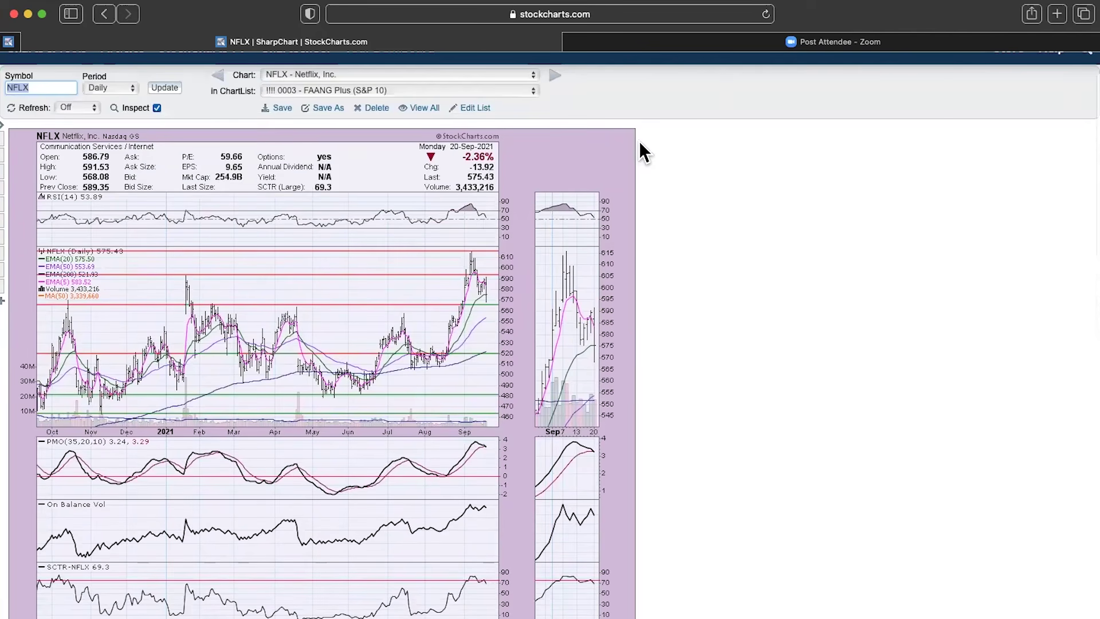
# - Load the NVDA chart and scroll through its panels: last 211.13, down 3.59%, SCTR 96.6
pyautogui.write('NVDA')
pyautogui.press('Return')
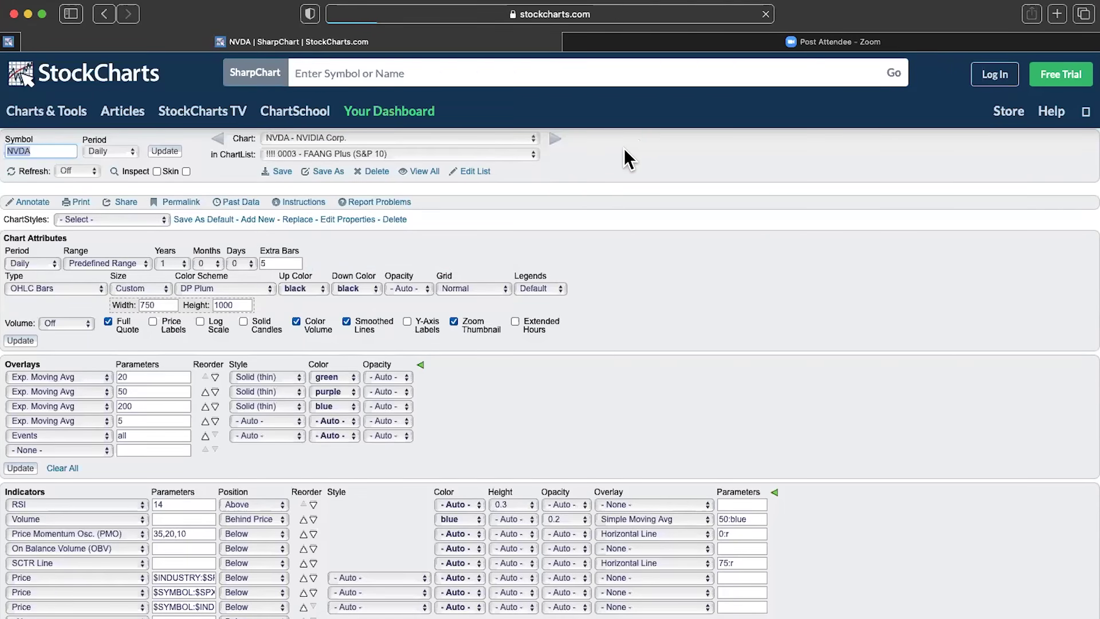
pyautogui.scroll(-1, 616, 150)
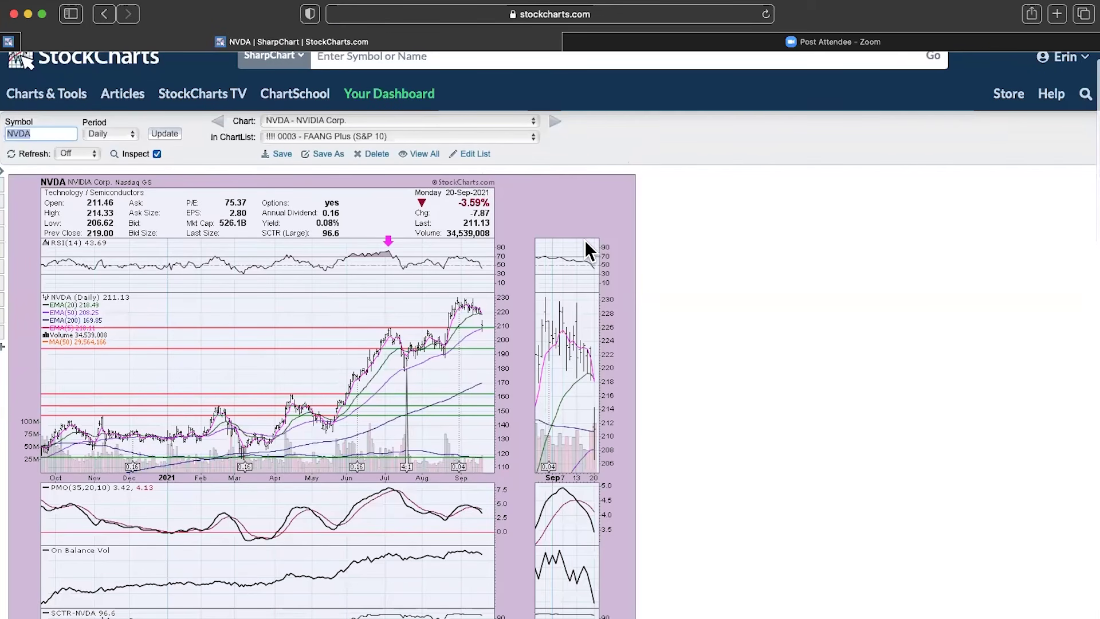
pyautogui.scroll(-5, 593, 246)
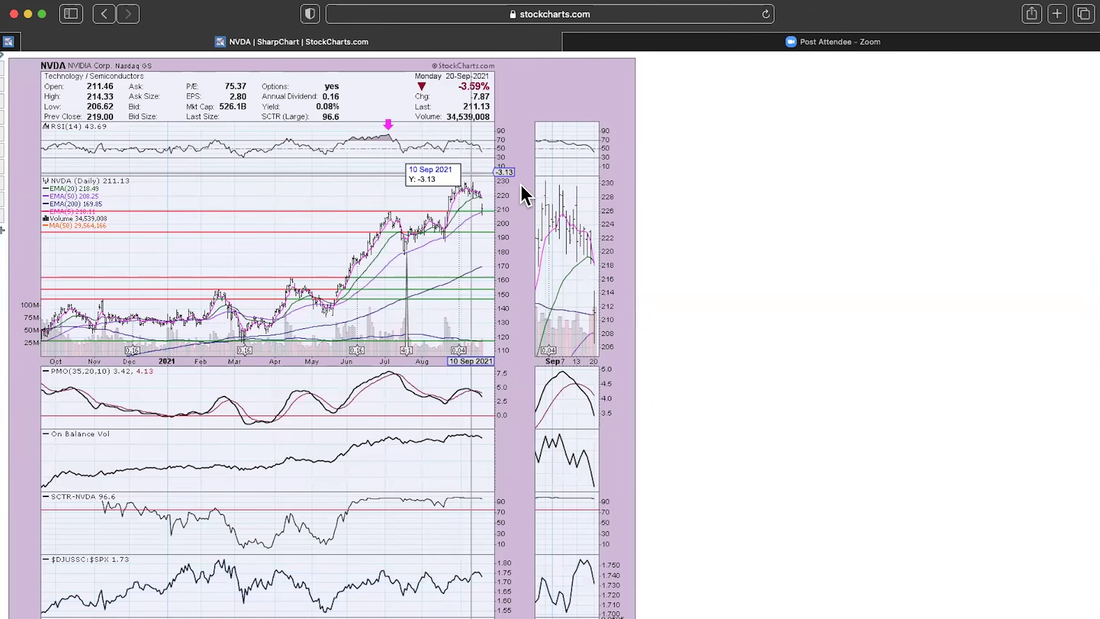
pyautogui.scroll(-2, 532, 273)
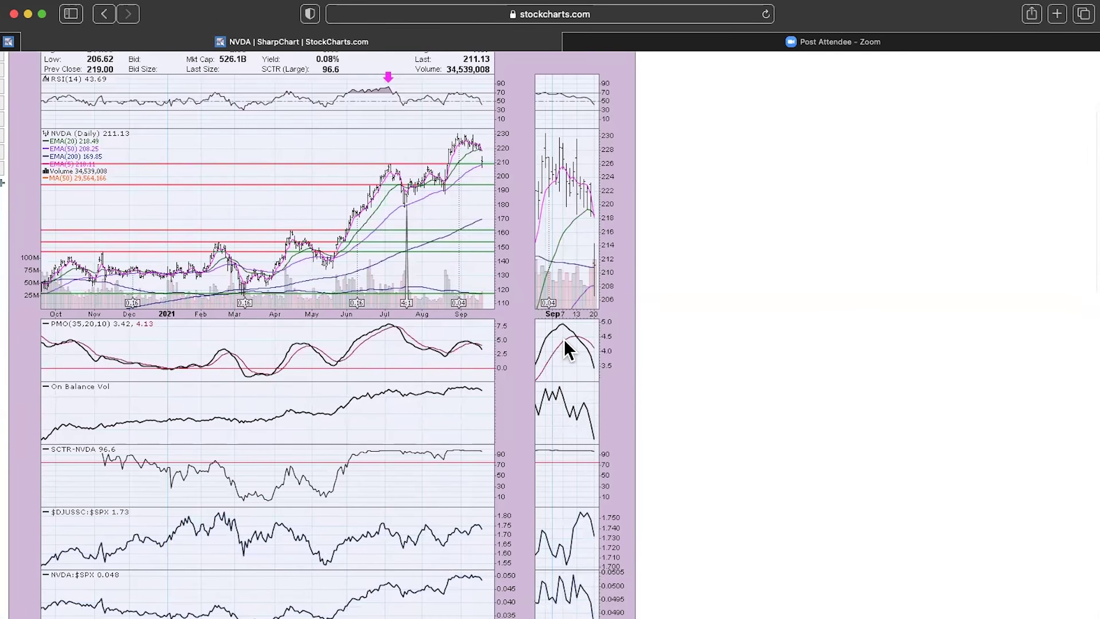
pyautogui.scroll(-1, 563, 339)
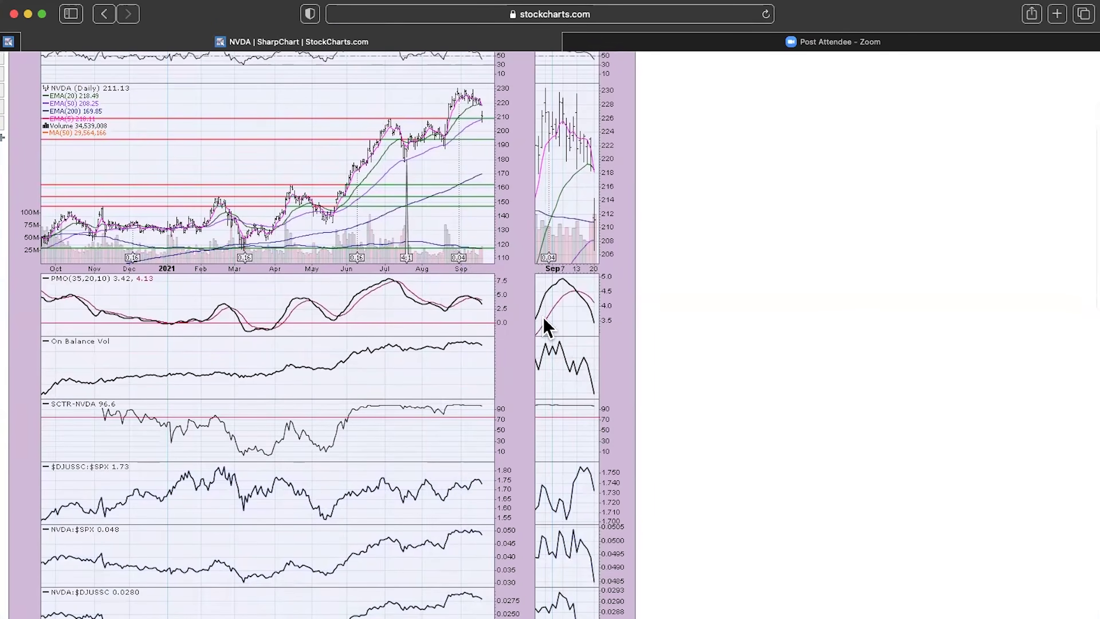
pyautogui.scroll(-5, 587, 332)
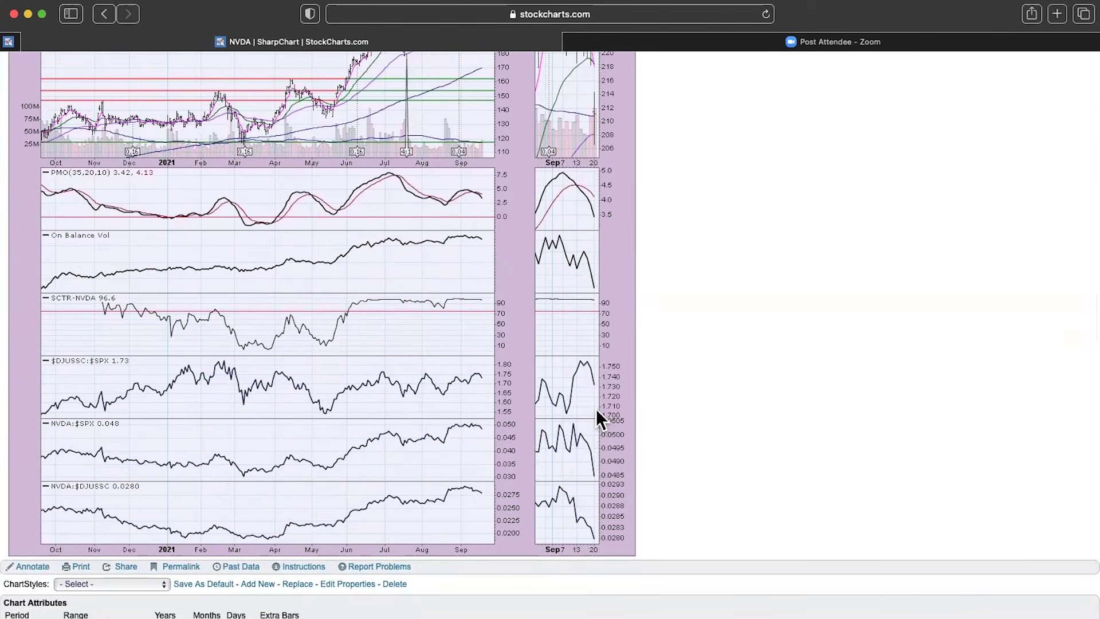
pyautogui.scroll(3, 600, 414)
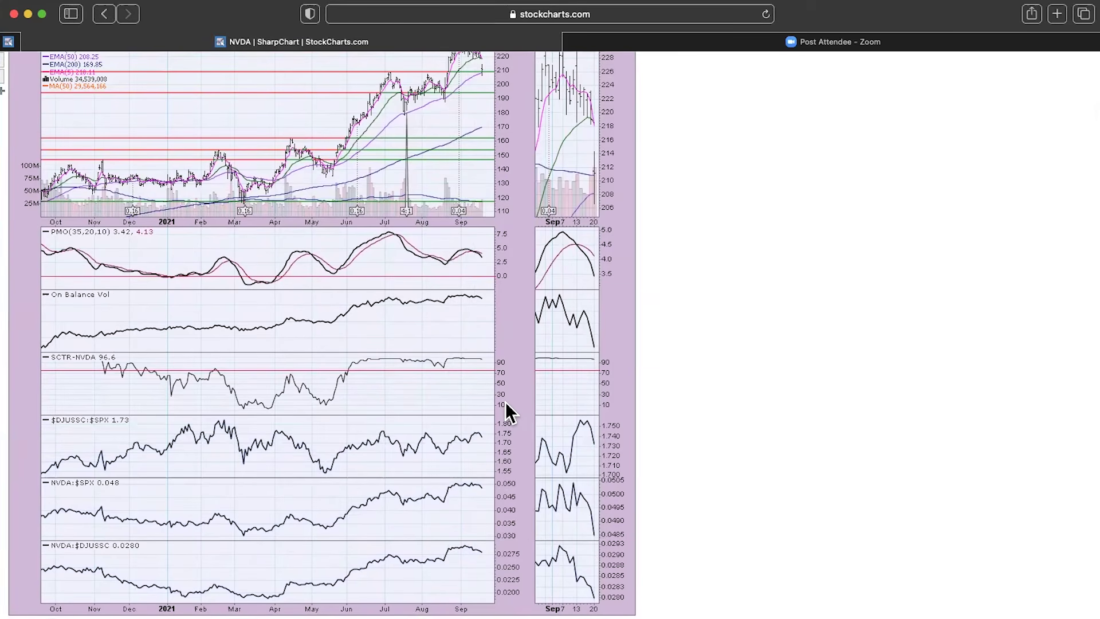
pyautogui.scroll(5, 704, 150)
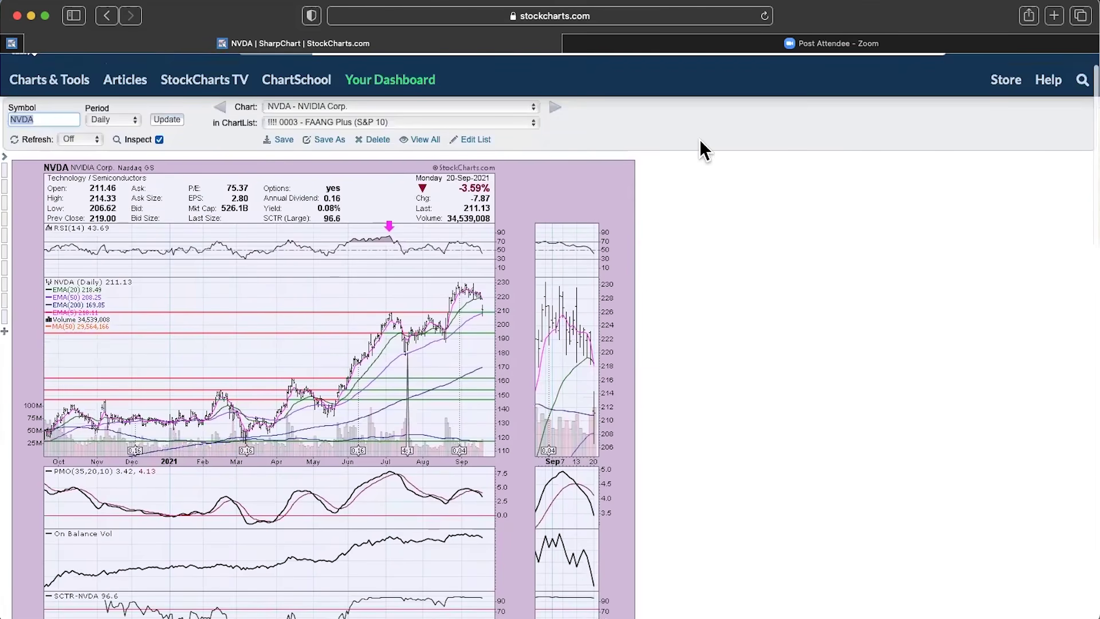
pyautogui.write('V')
pyautogui.press('Return')
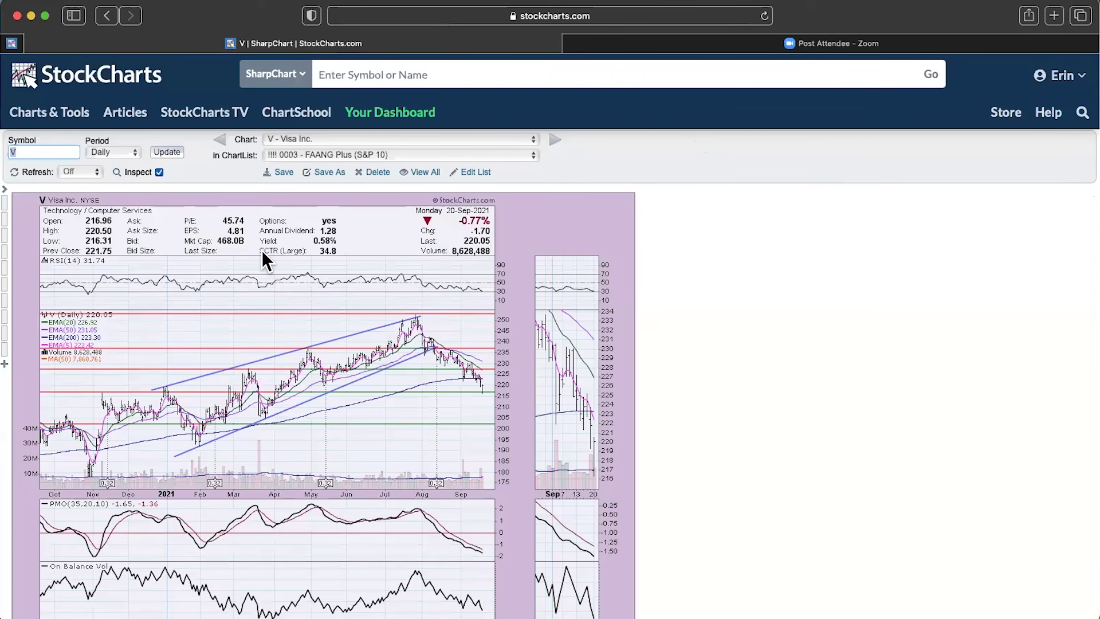
pyautogui.scroll(-5, 282, 251)
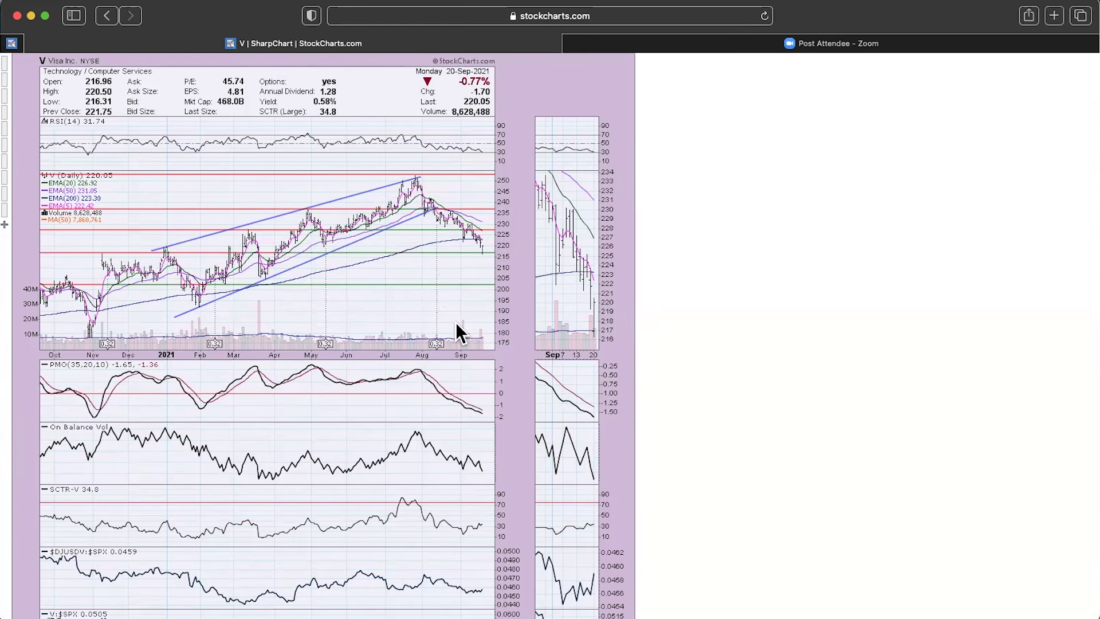
pyautogui.scroll(-3, 464, 336)
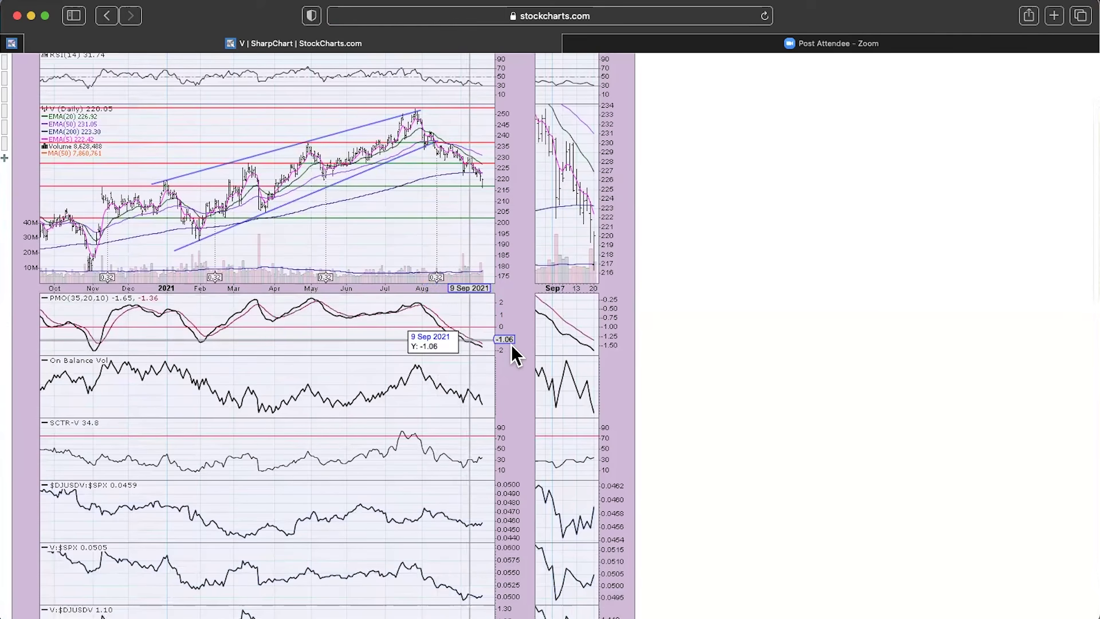
pyautogui.scroll(-1, 511, 346)
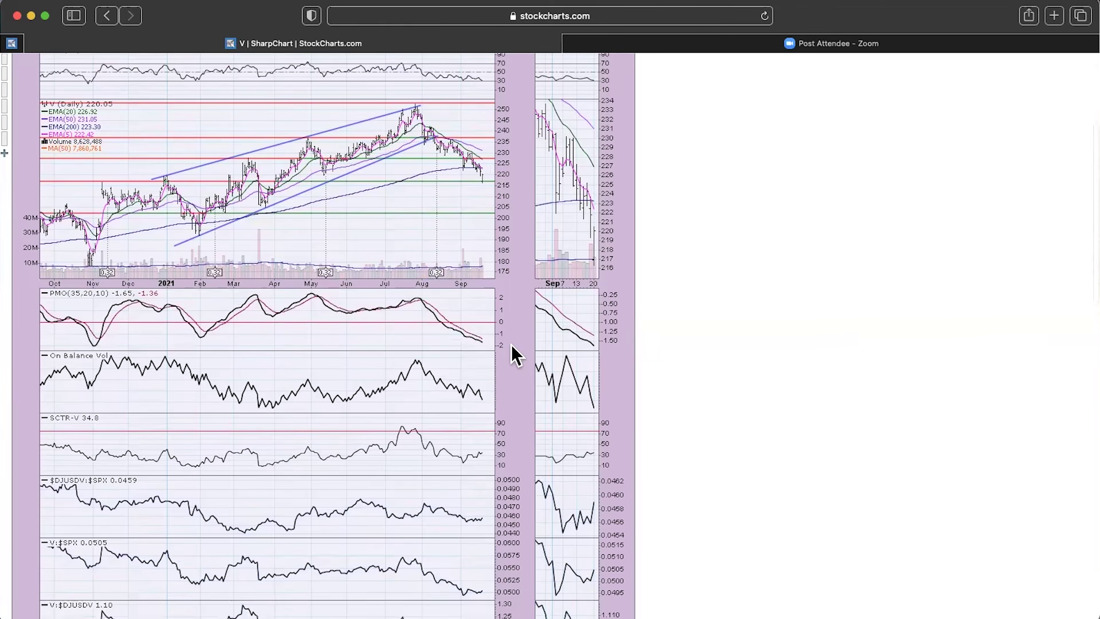
pyautogui.scroll(-5, 511, 344)
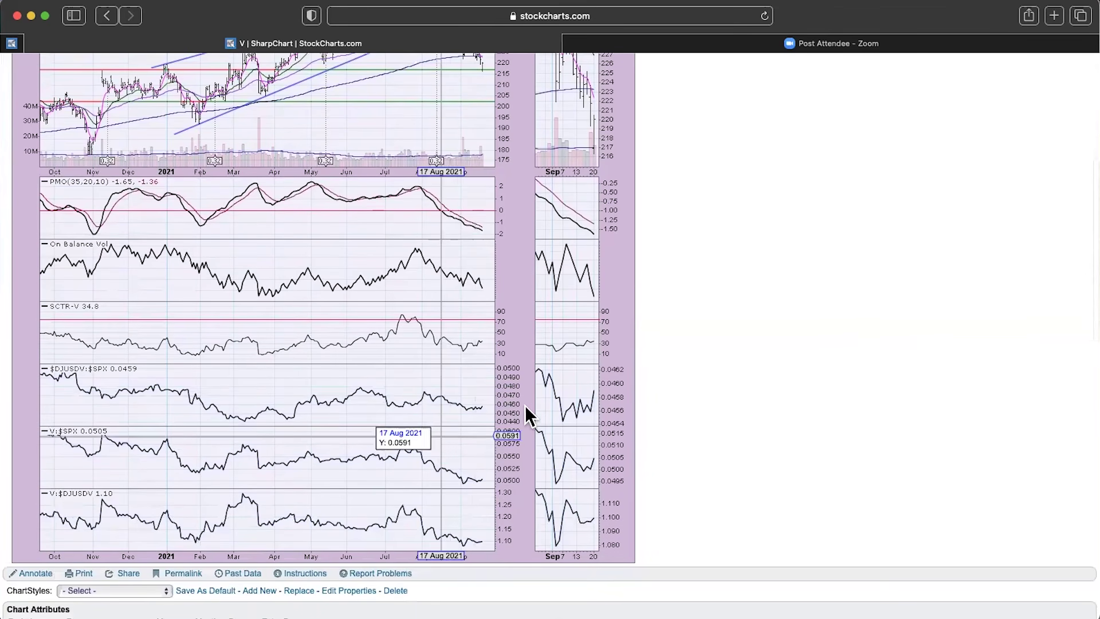
pyautogui.scroll(7, 514, 388)
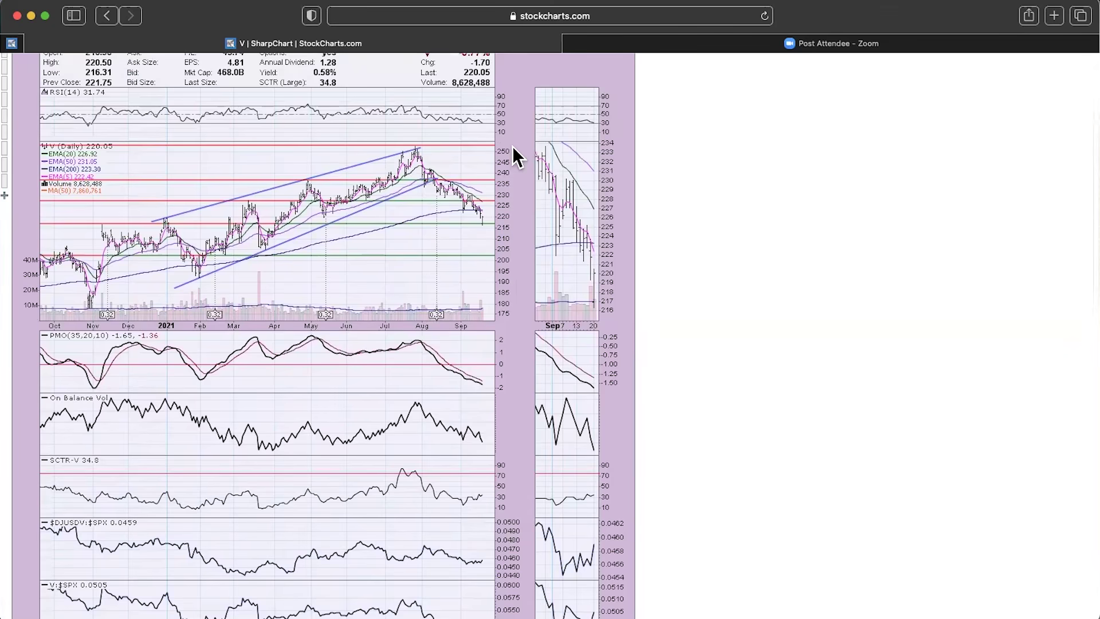
pyautogui.scroll(2, 514, 153)
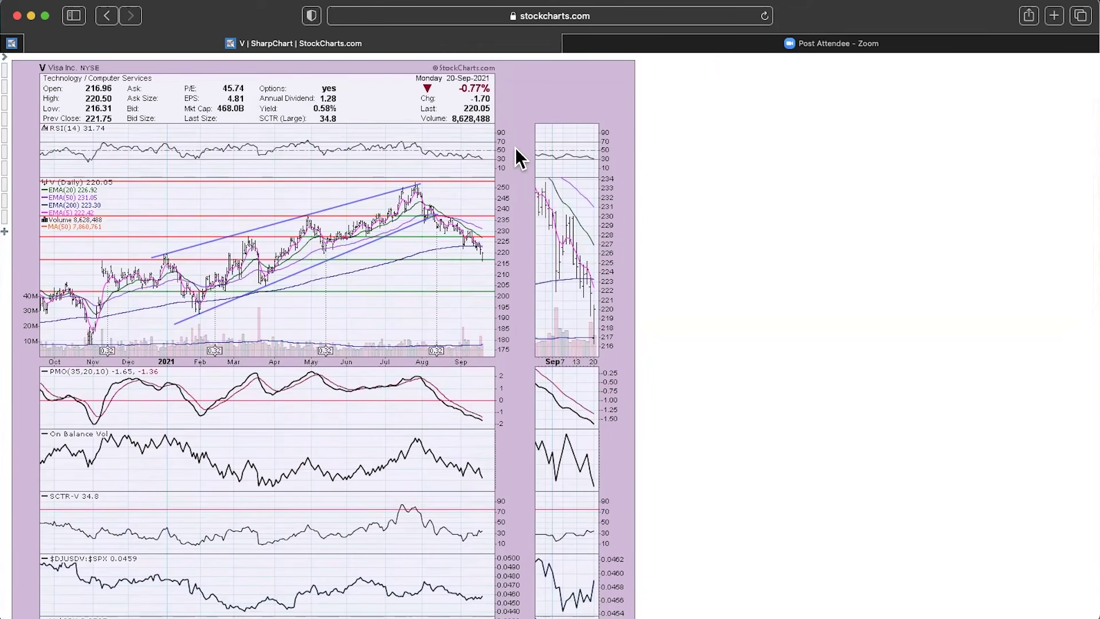
pyautogui.scroll(5, 516, 149)
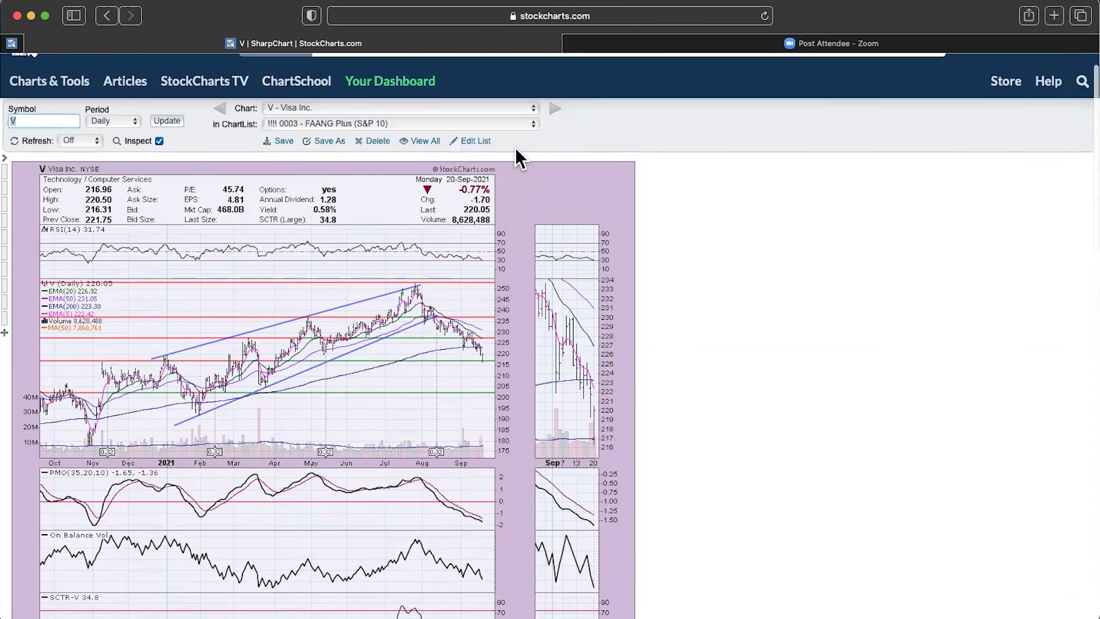
pyautogui.scroll(2, 515, 147)
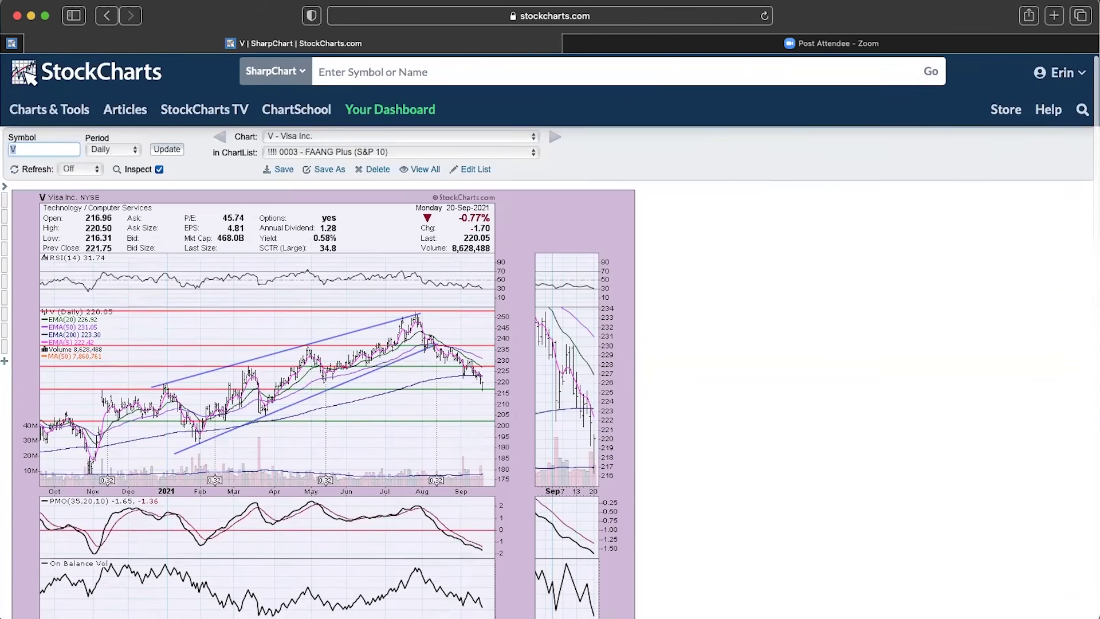
pyautogui.scroll(1, 515, 146)
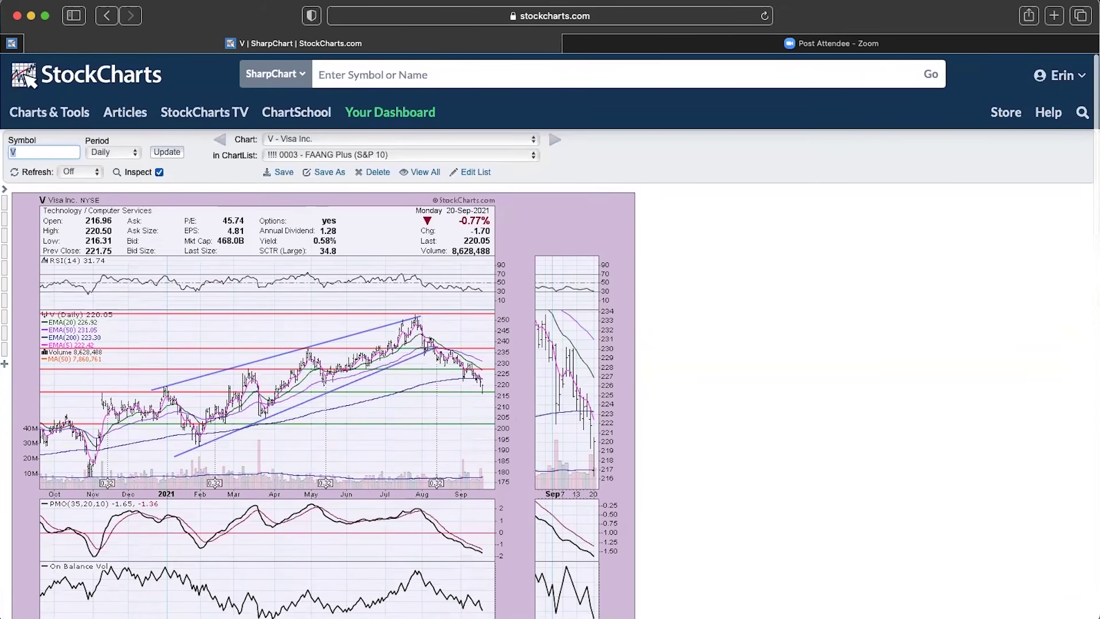
# - Search 'evergrand' to load the EGRNF daily chart and review its panels, including RSI(14) 26.54
pyautogui.click(533, 75)
pyautogui.write('everg')
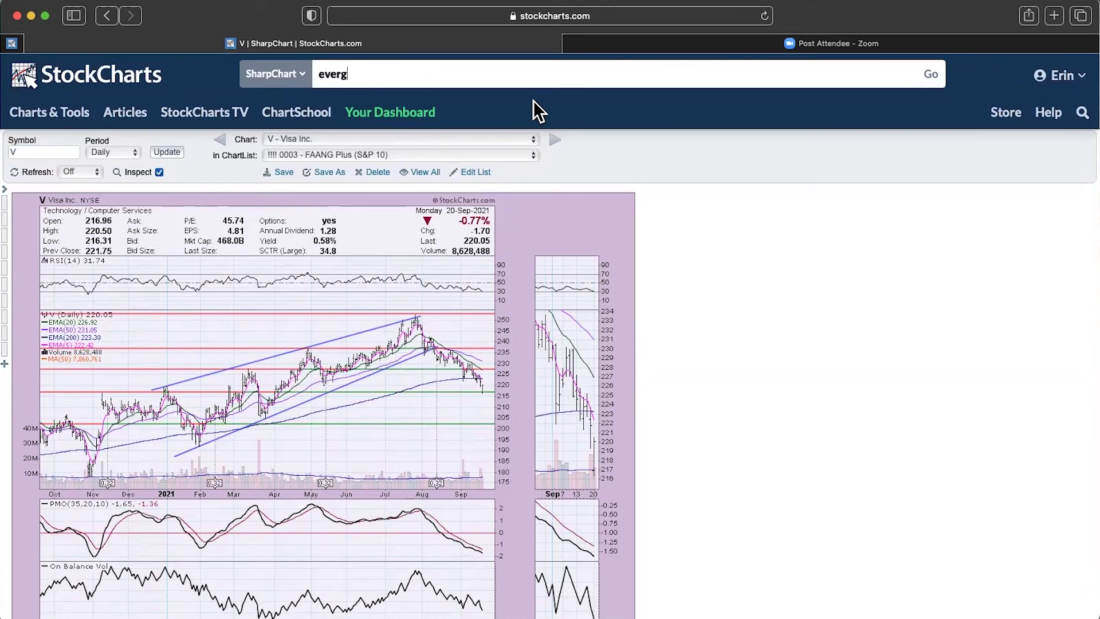
pyautogui.write('rand')
pyautogui.press('Return')
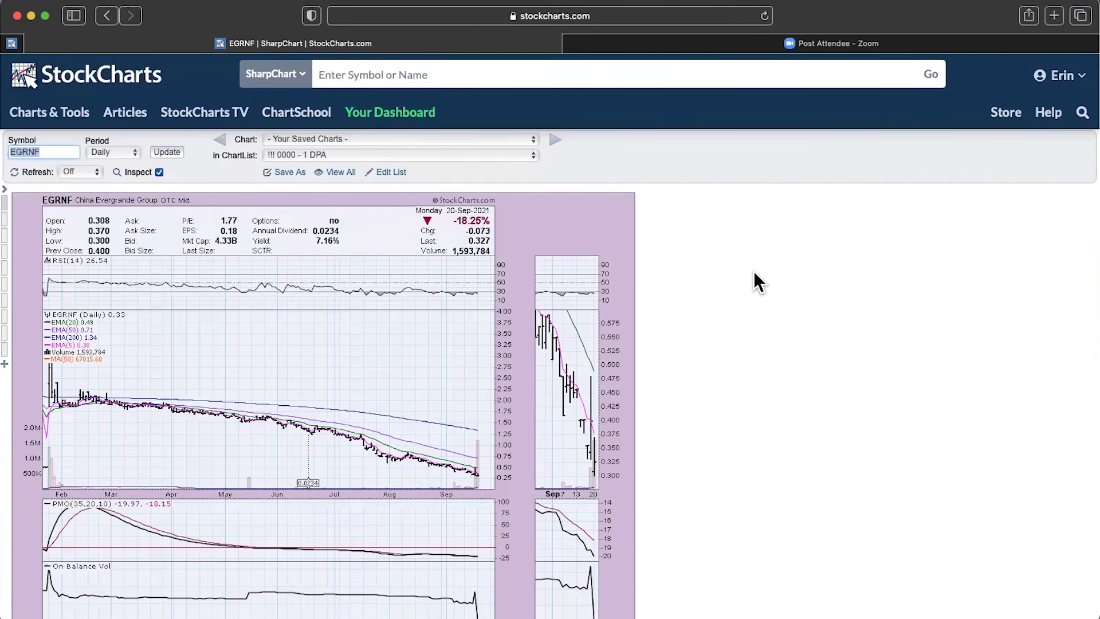
pyautogui.scroll(-3, 754, 273)
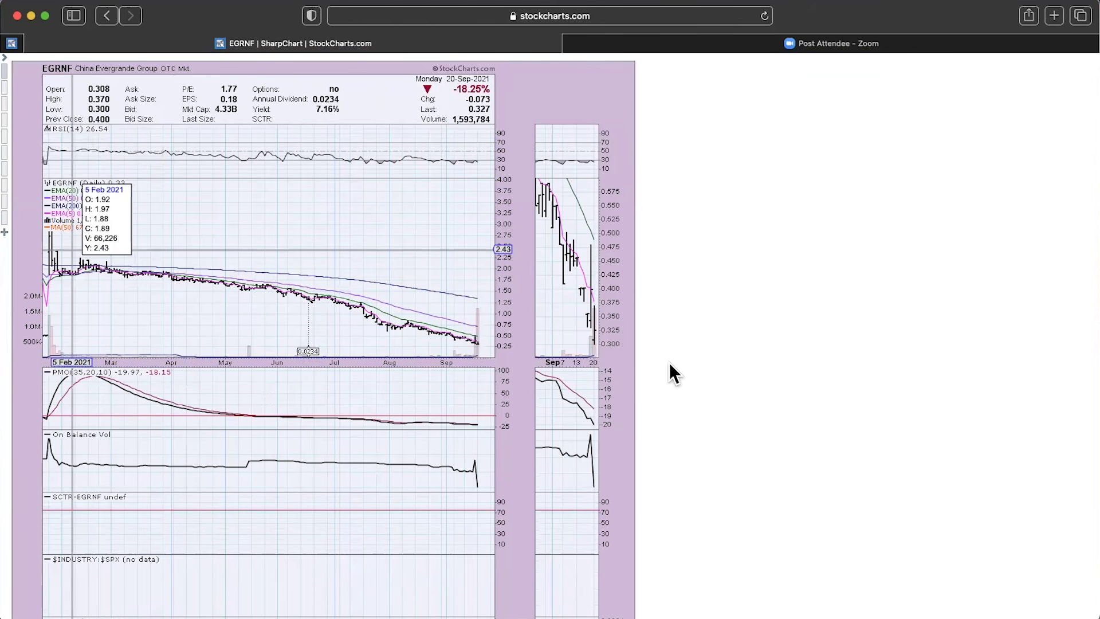
pyautogui.scroll(-1, 669, 362)
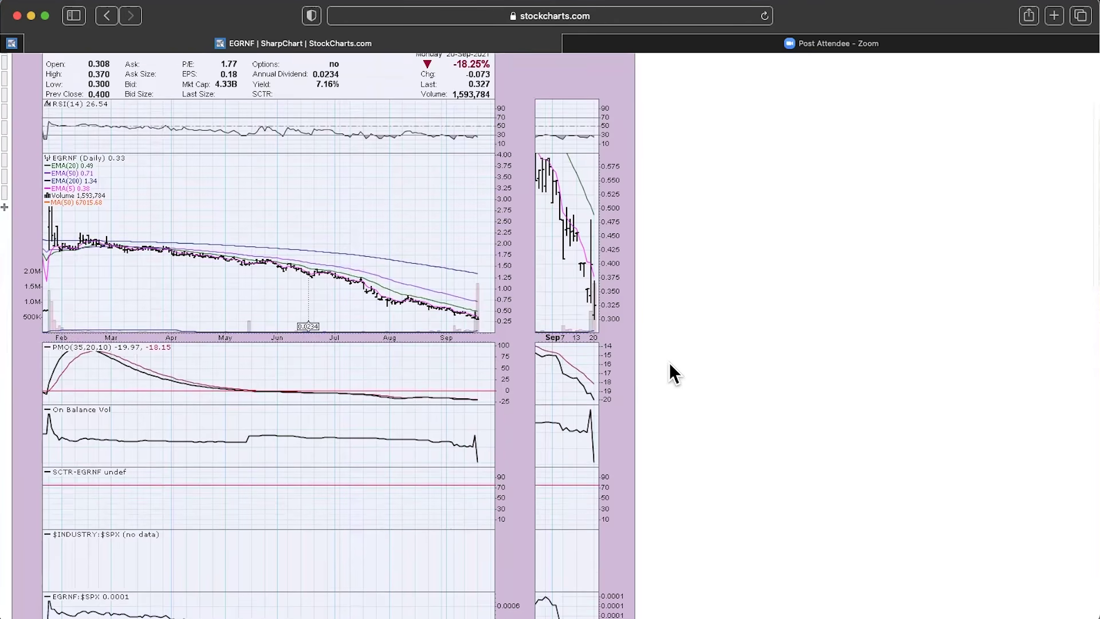
pyautogui.scroll(-3, 669, 362)
pyautogui.scroll(2, 670, 362)
pyautogui.scroll(3, 592, 291)
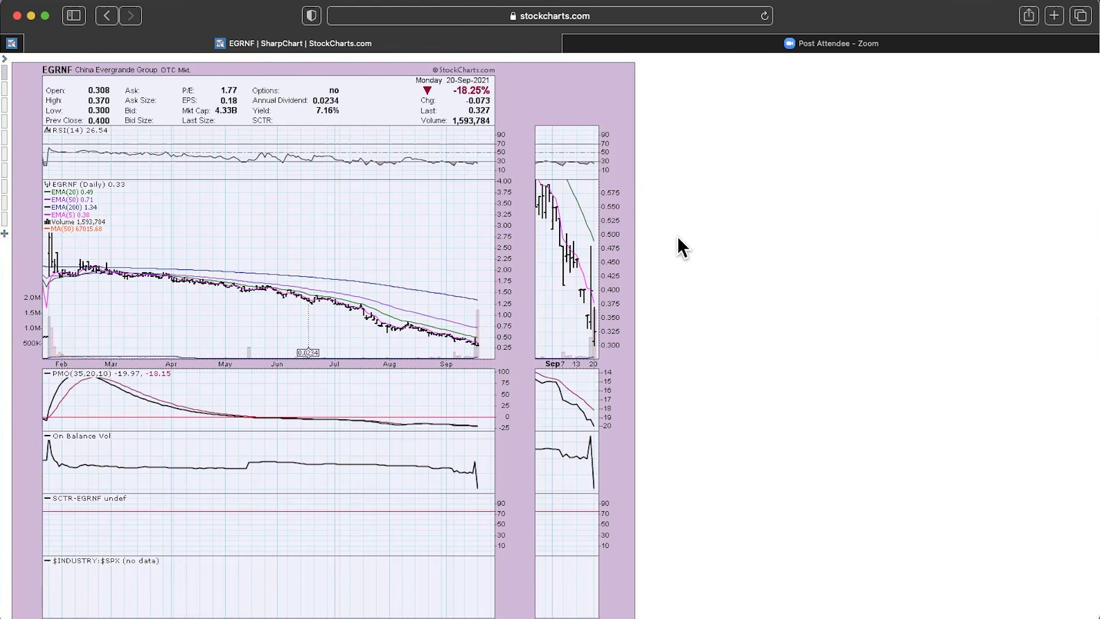
pyautogui.scroll(5, 682, 247)
pyautogui.scroll(2, 682, 248)
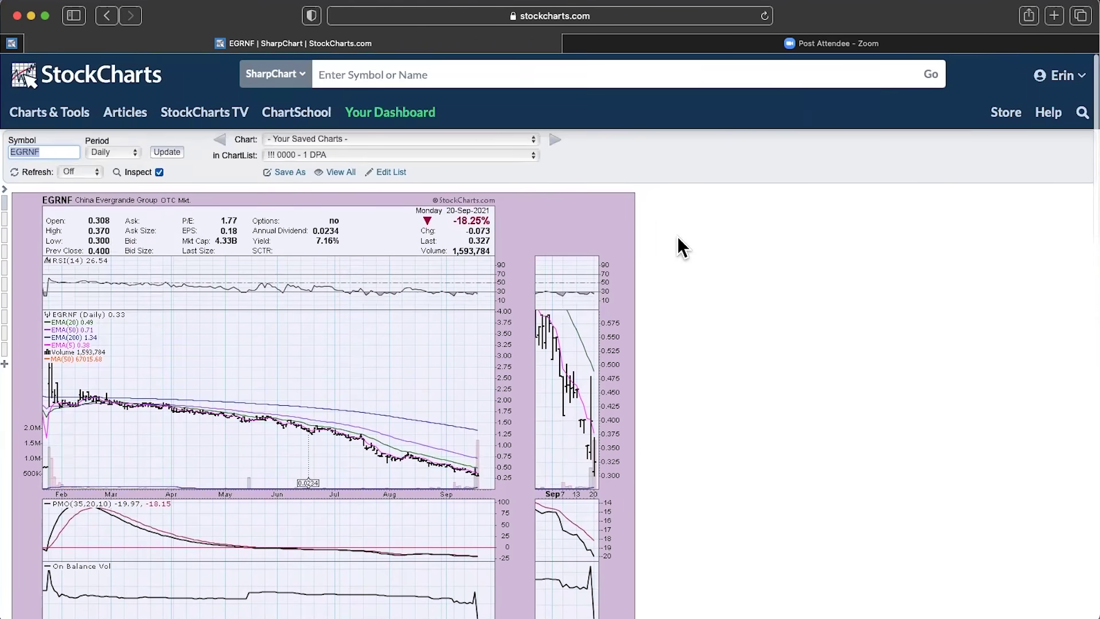
# - Load the saved '102 - Percent SPX Stocks Above 20/50/200EMAs ST' chart and scroll through it
pyautogui.click(477, 138)
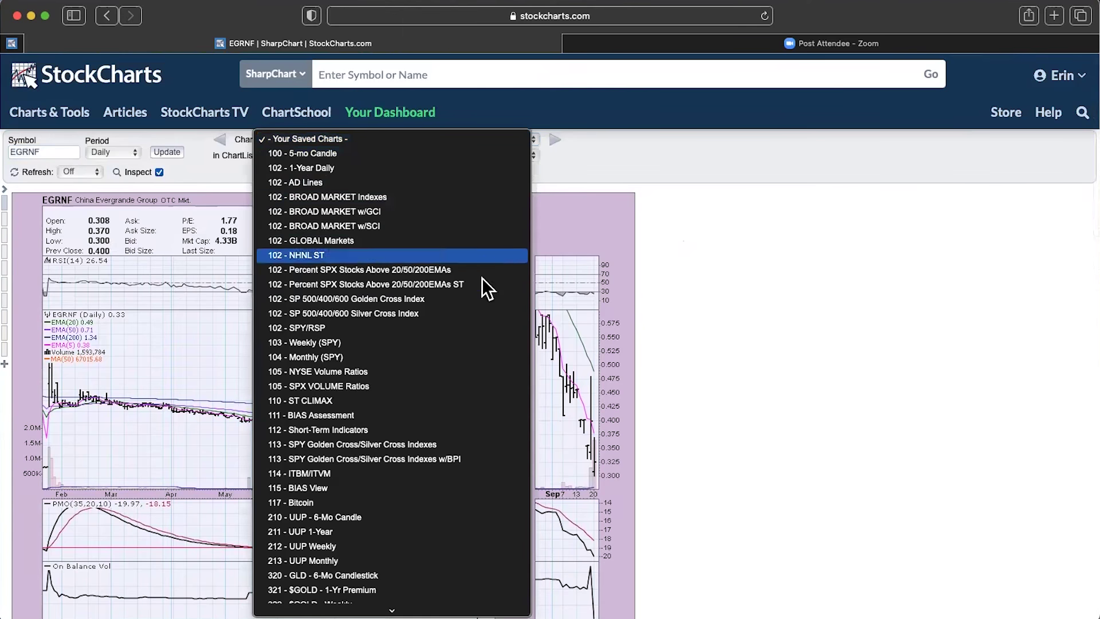
pyautogui.click(848, 249)
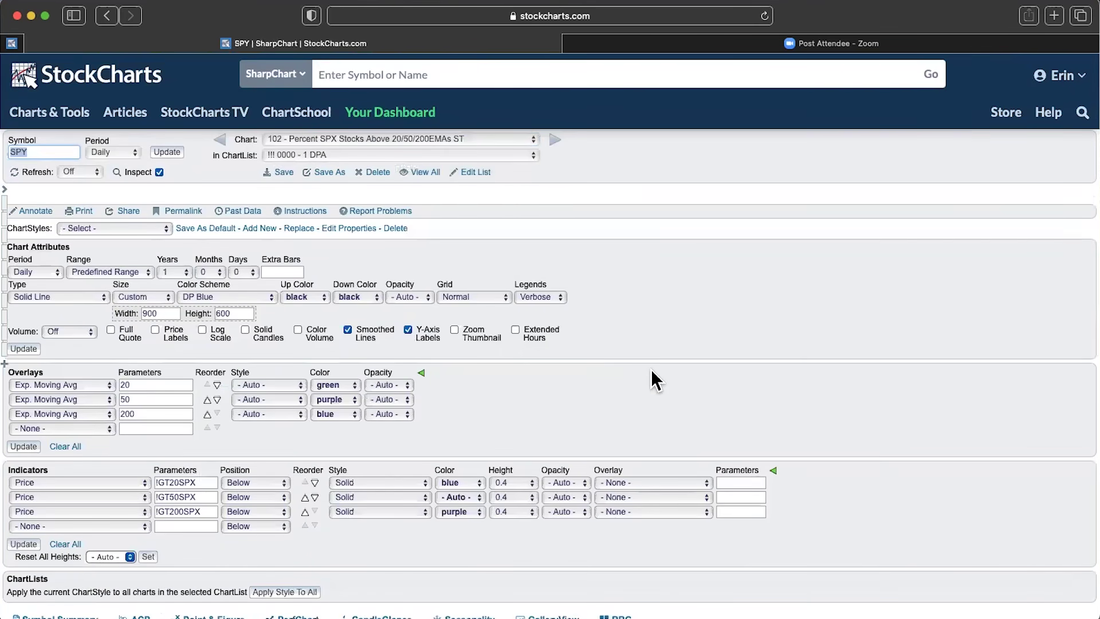
pyautogui.scroll(-2, 651, 368)
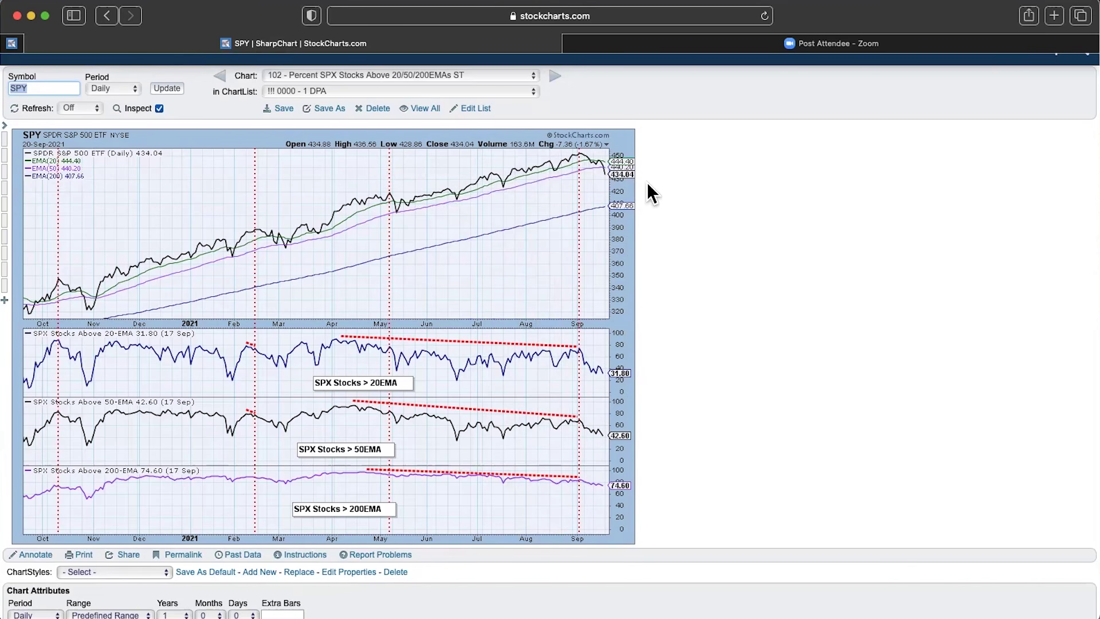
pyautogui.scroll(2, 648, 182)
# - View the '105 - NYSE Volume Ratios' chart, then load '112 - Short-Term Indicators' for SPY
pyautogui.click(454, 131)
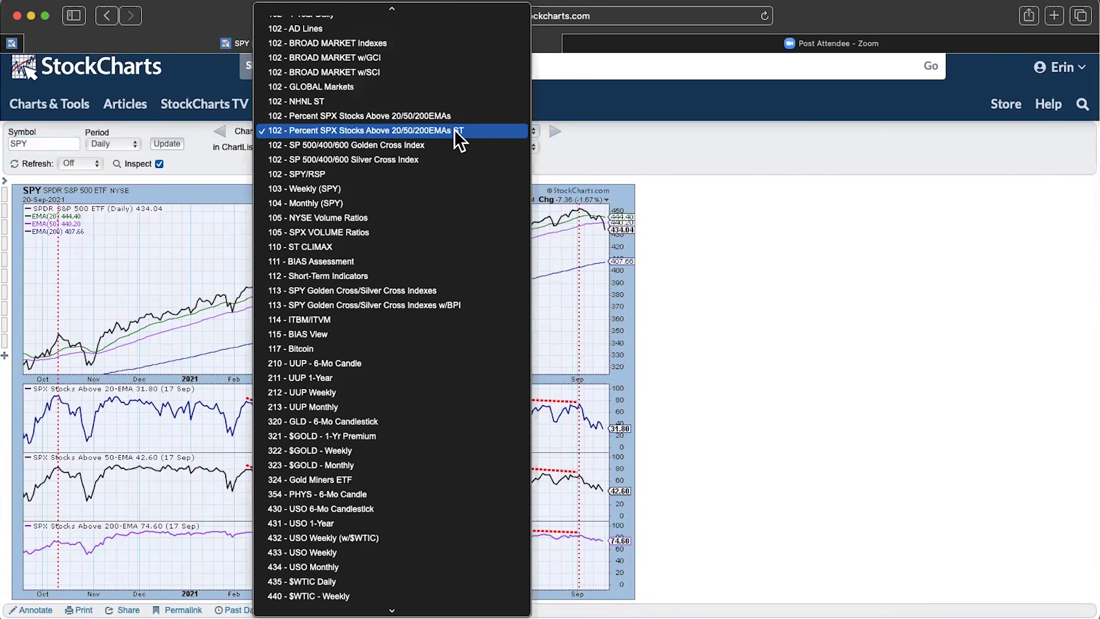
pyautogui.click(435, 218)
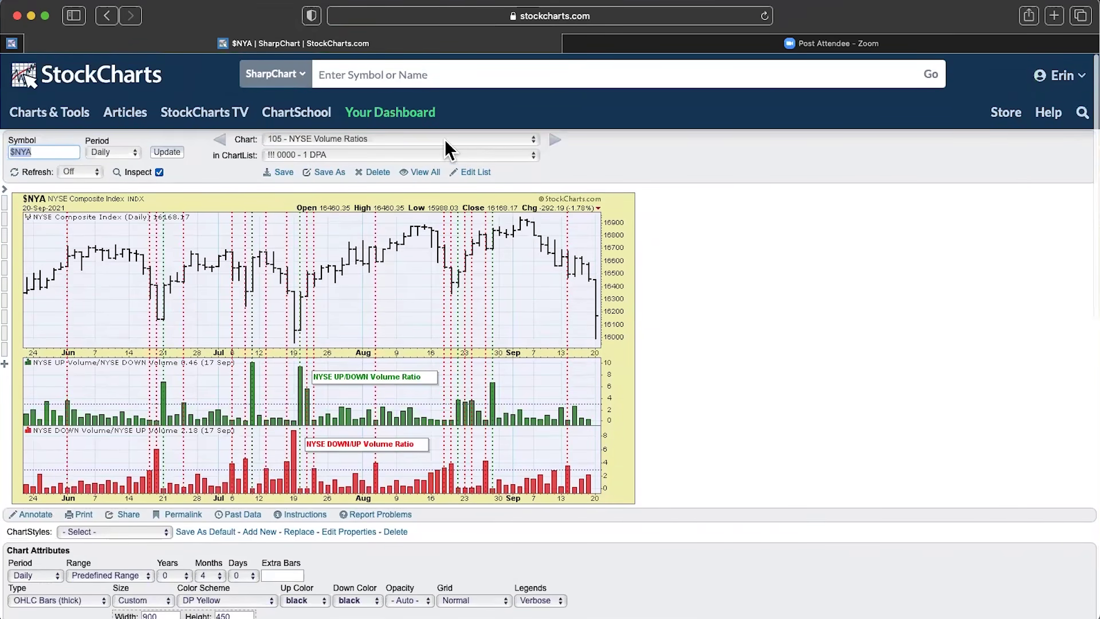
pyautogui.click(444, 139)
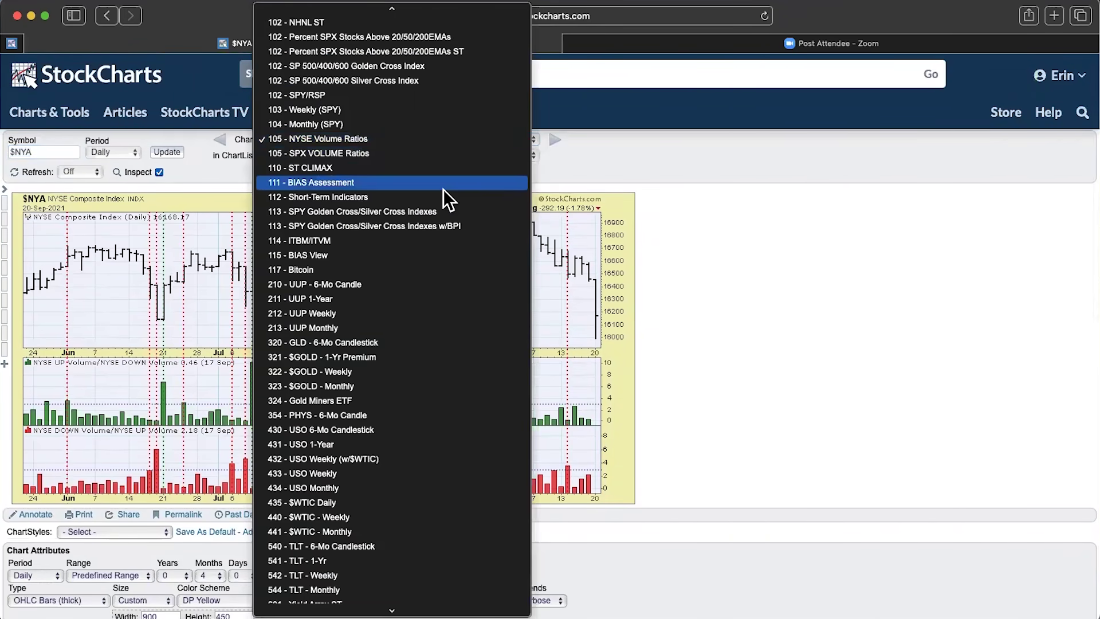
pyautogui.press('Down')
pyautogui.press('Return')
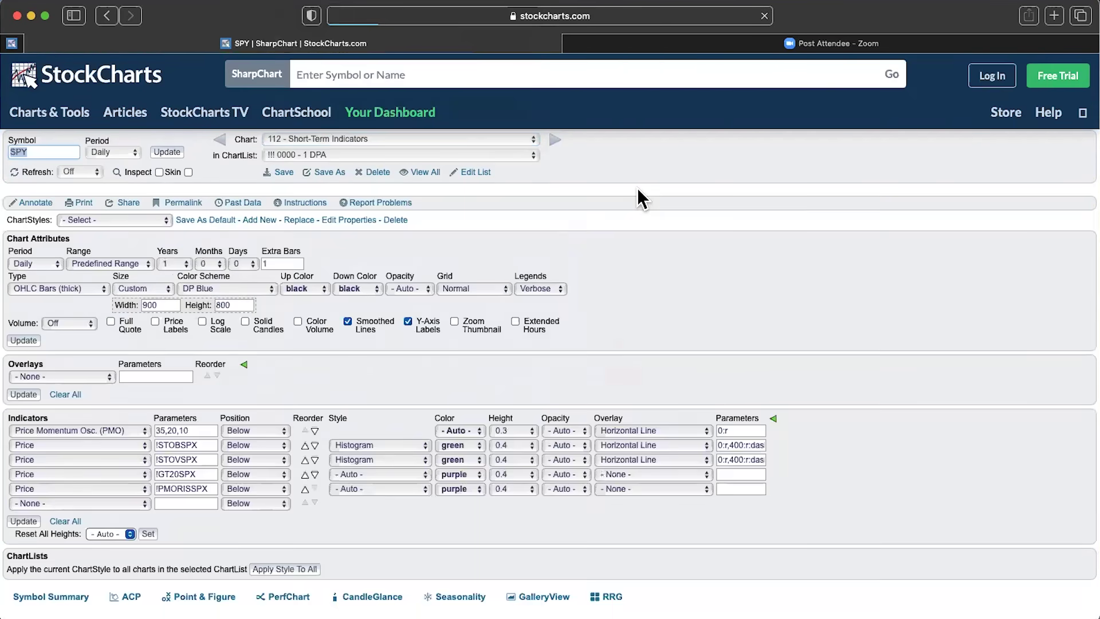
pyautogui.scroll(-5, 638, 192)
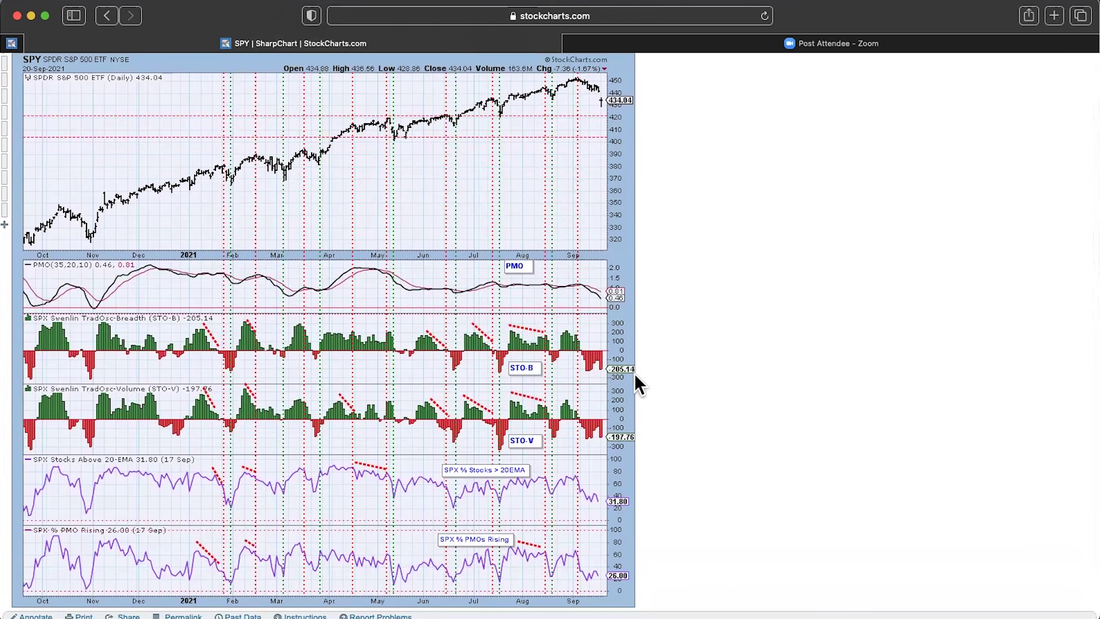
pyautogui.scroll(1, 644, 376)
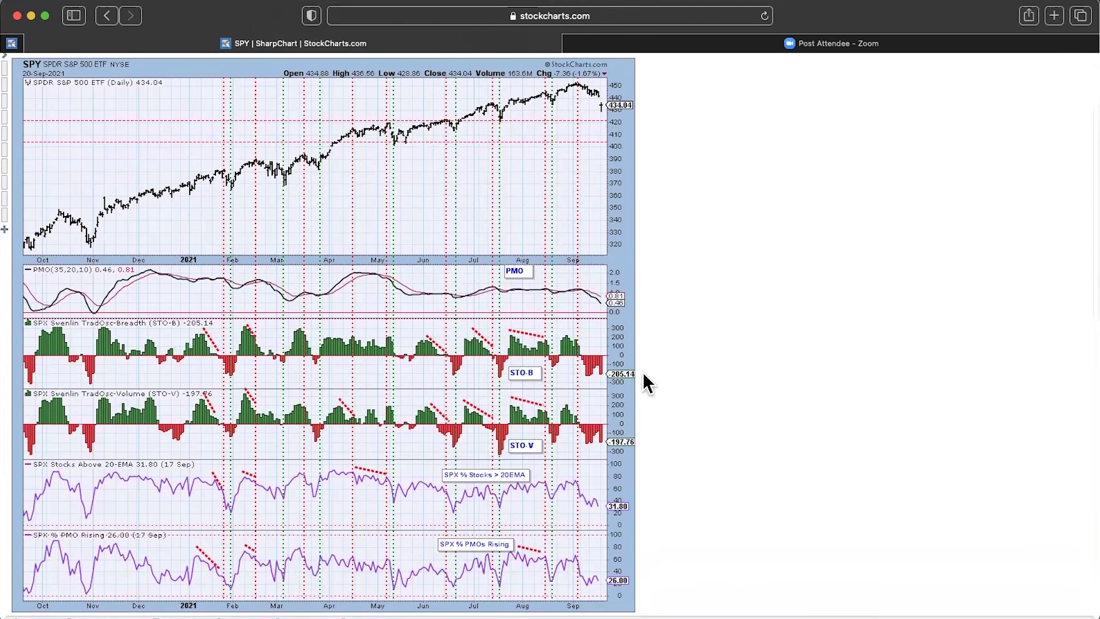
pyautogui.scroll(5, 644, 375)
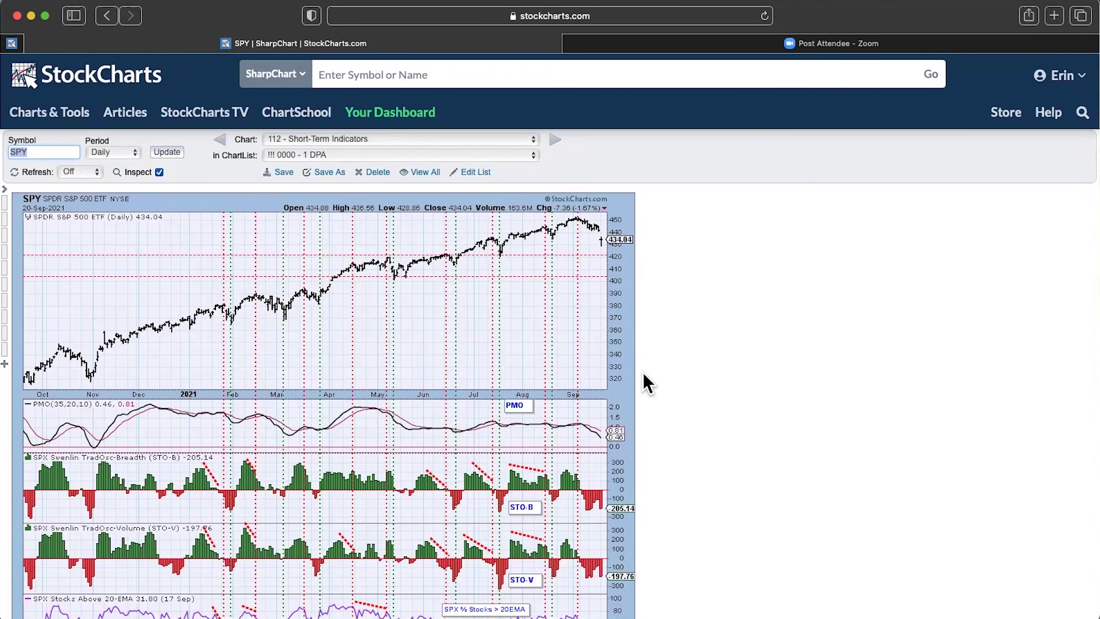
# - Switch to the '!!!! 0001 - 11 SPX Sectors' chartlist and load its Materials XLB chart
pyautogui.click(504, 154)
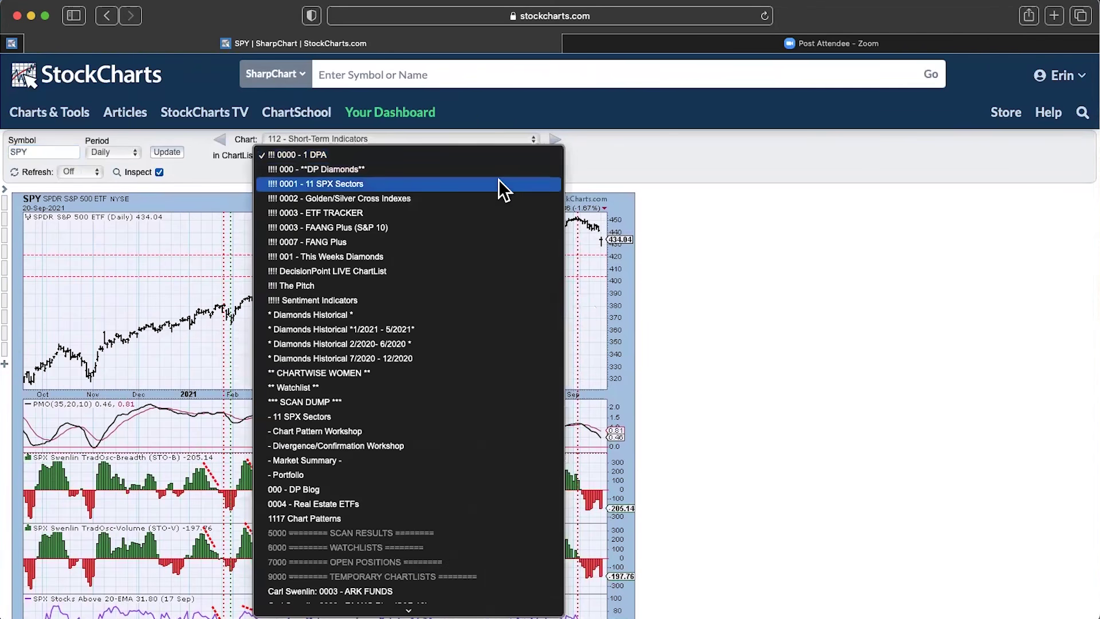
pyautogui.press('Return')
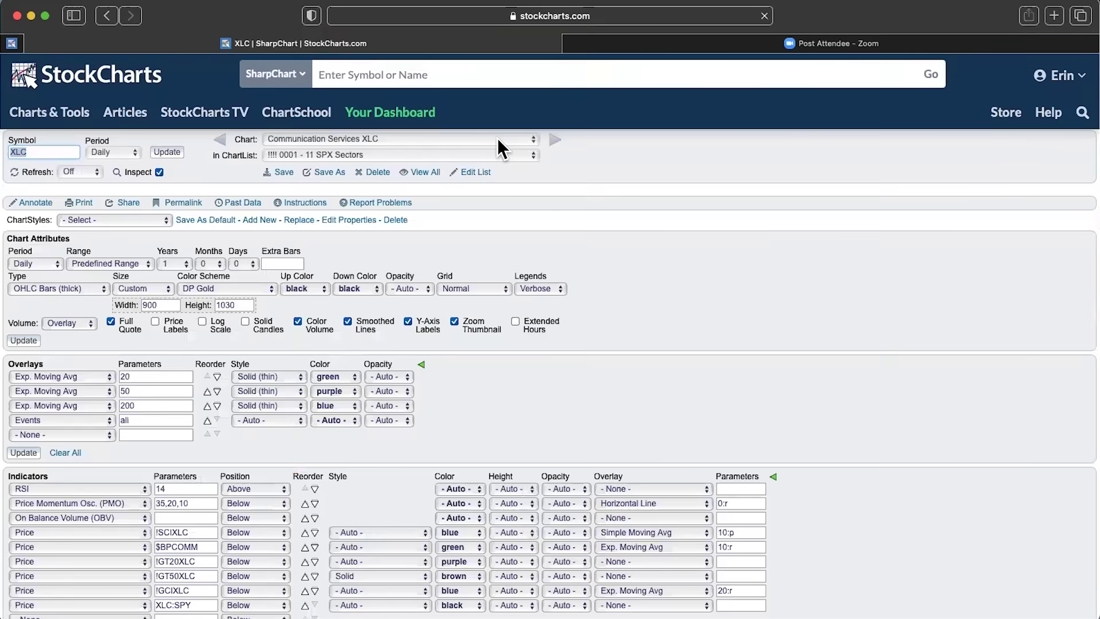
pyautogui.click(498, 139)
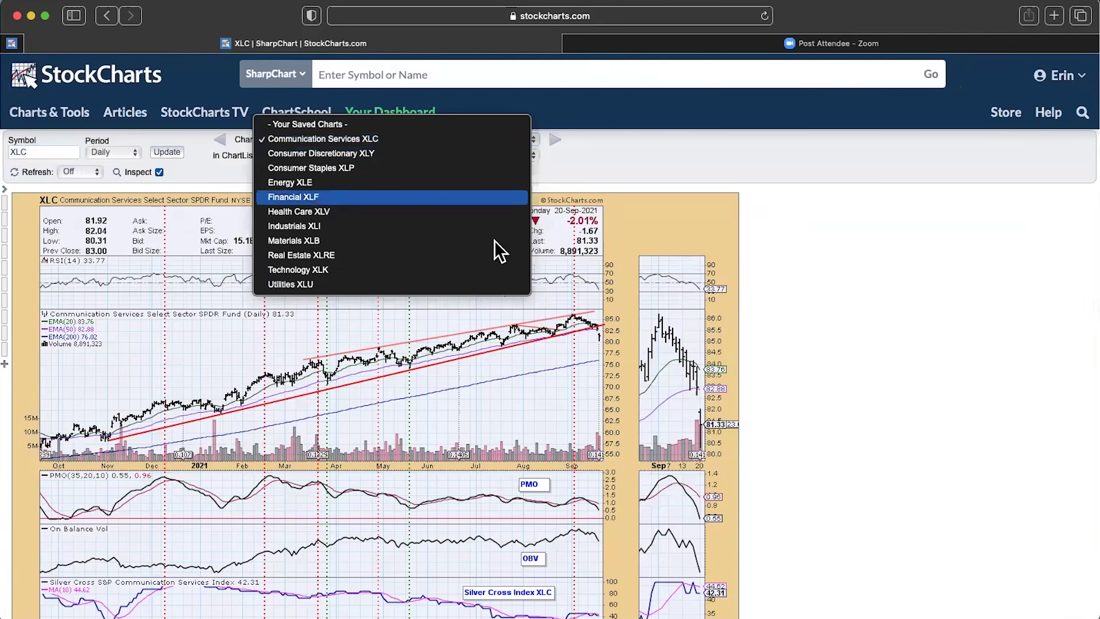
pyautogui.press('Down')
pyautogui.press('Down')
pyautogui.press('Down')
pyautogui.press('Down')
pyautogui.press('Down')
pyautogui.press('Down')
pyautogui.press('Down')
pyautogui.press('Return')
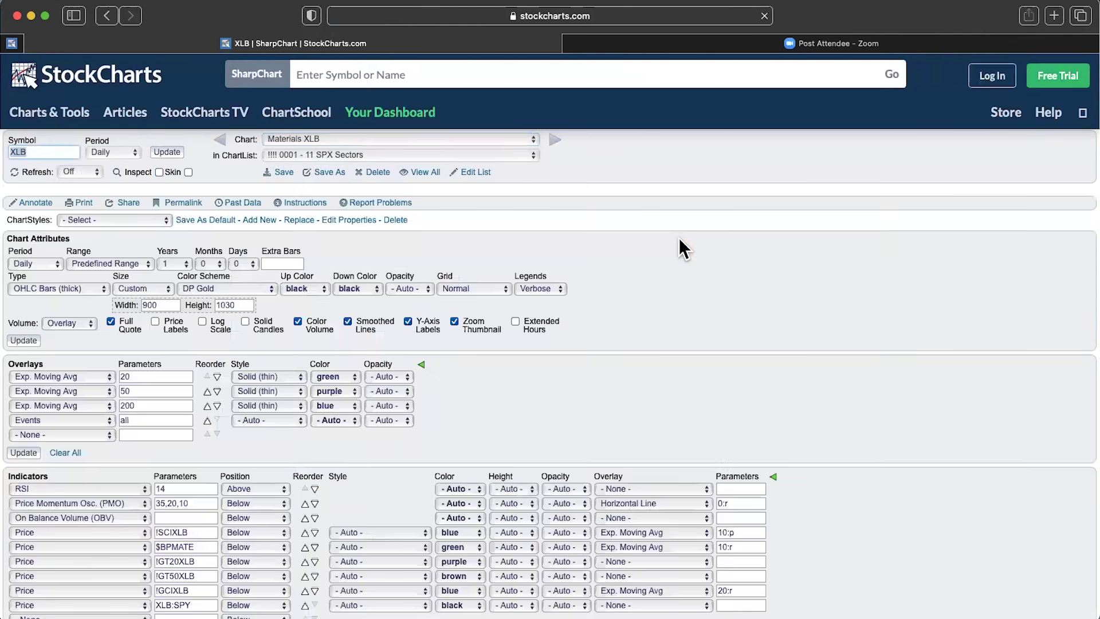
pyautogui.scroll(-3, 679, 239)
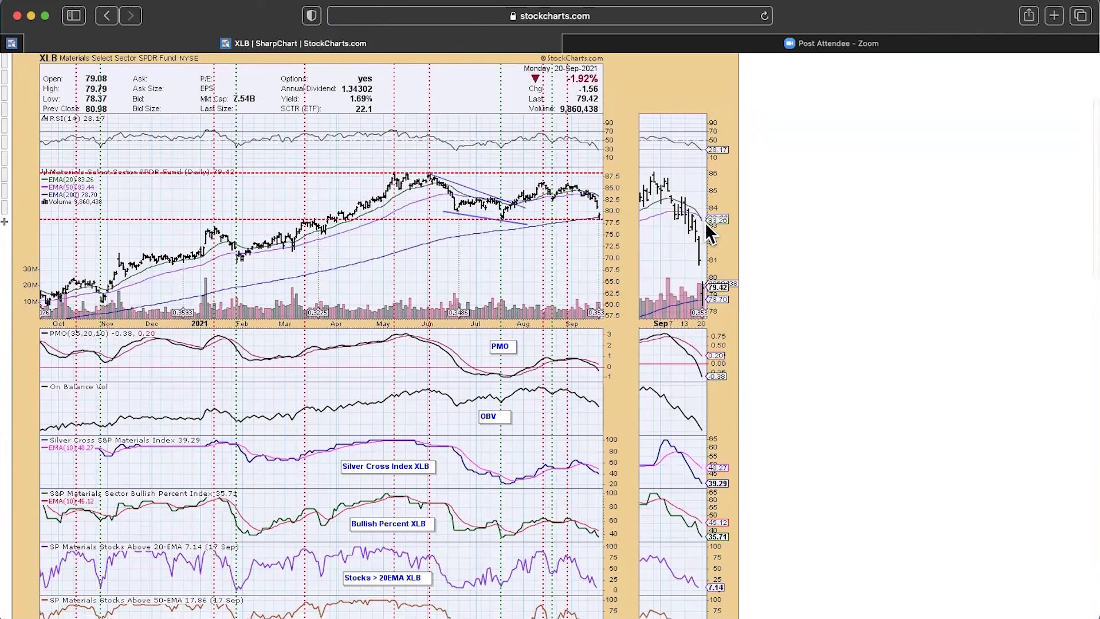
pyautogui.scroll(-1, 716, 218)
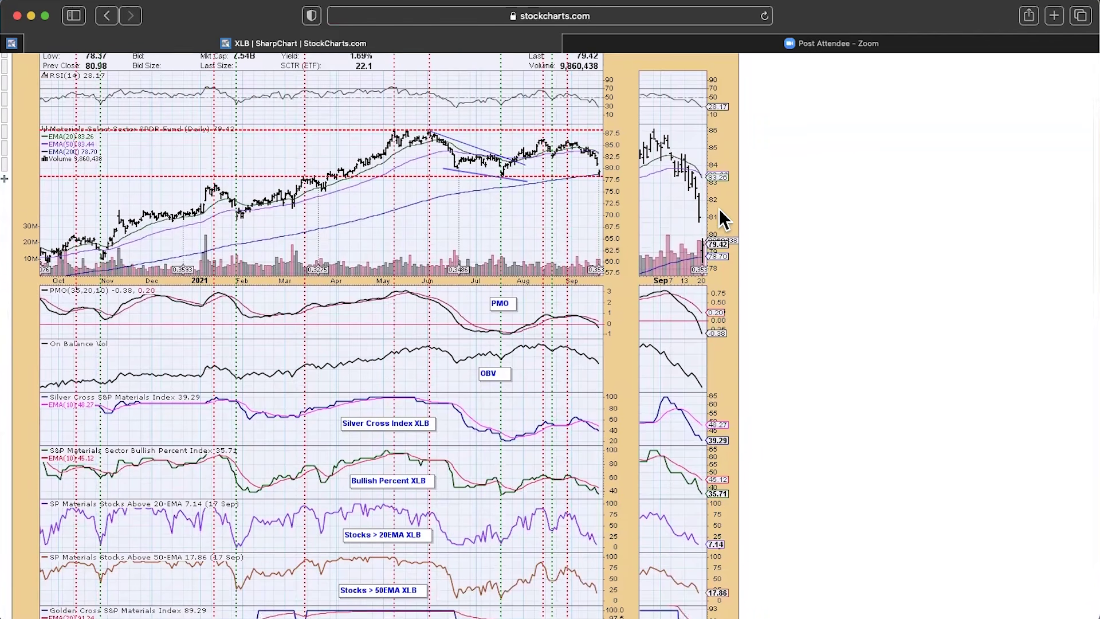
pyautogui.scroll(1, 719, 210)
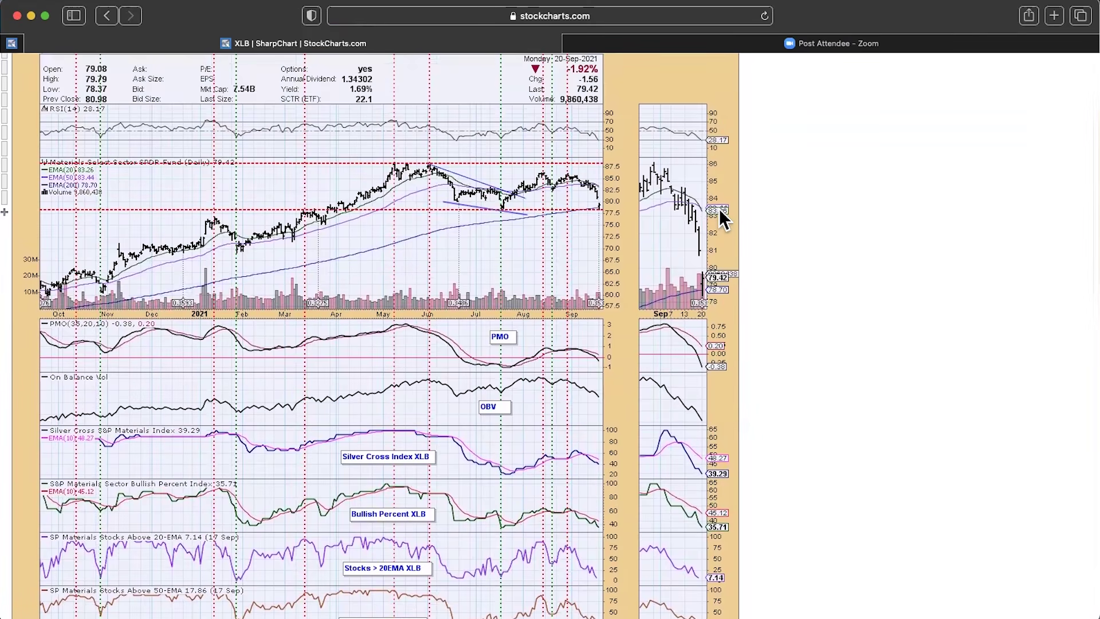